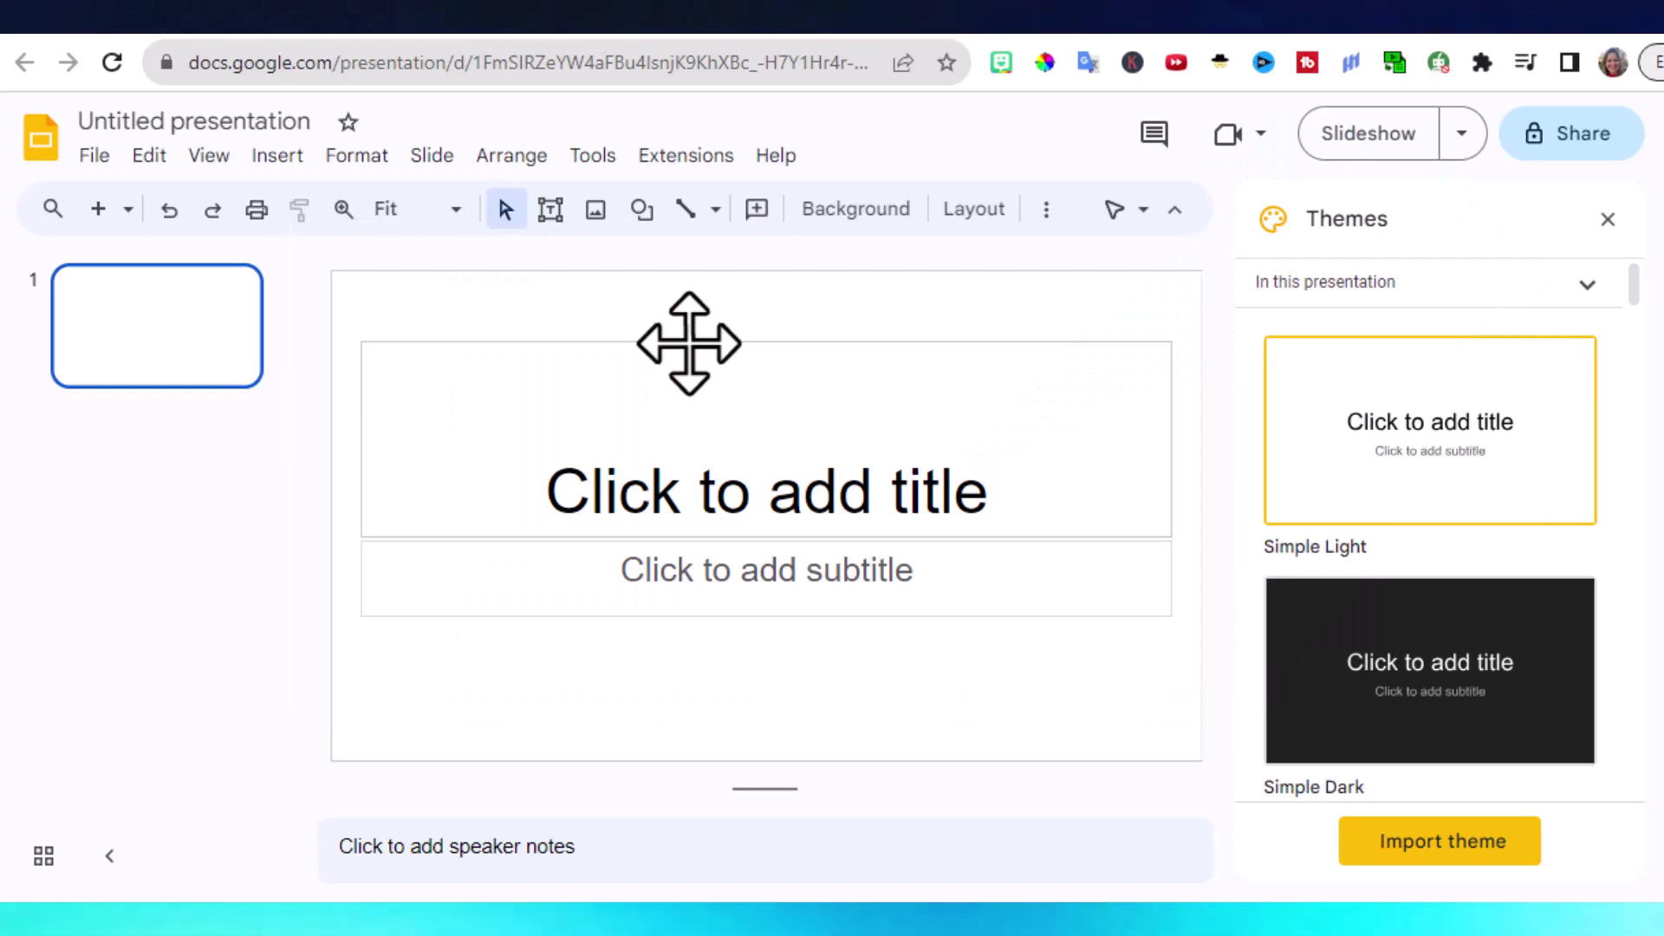
Step: Set the page size in Page setup to a custom 8.5 × 11 inch portrait
{"action": "left_click", "coordinate": [88, 158]}
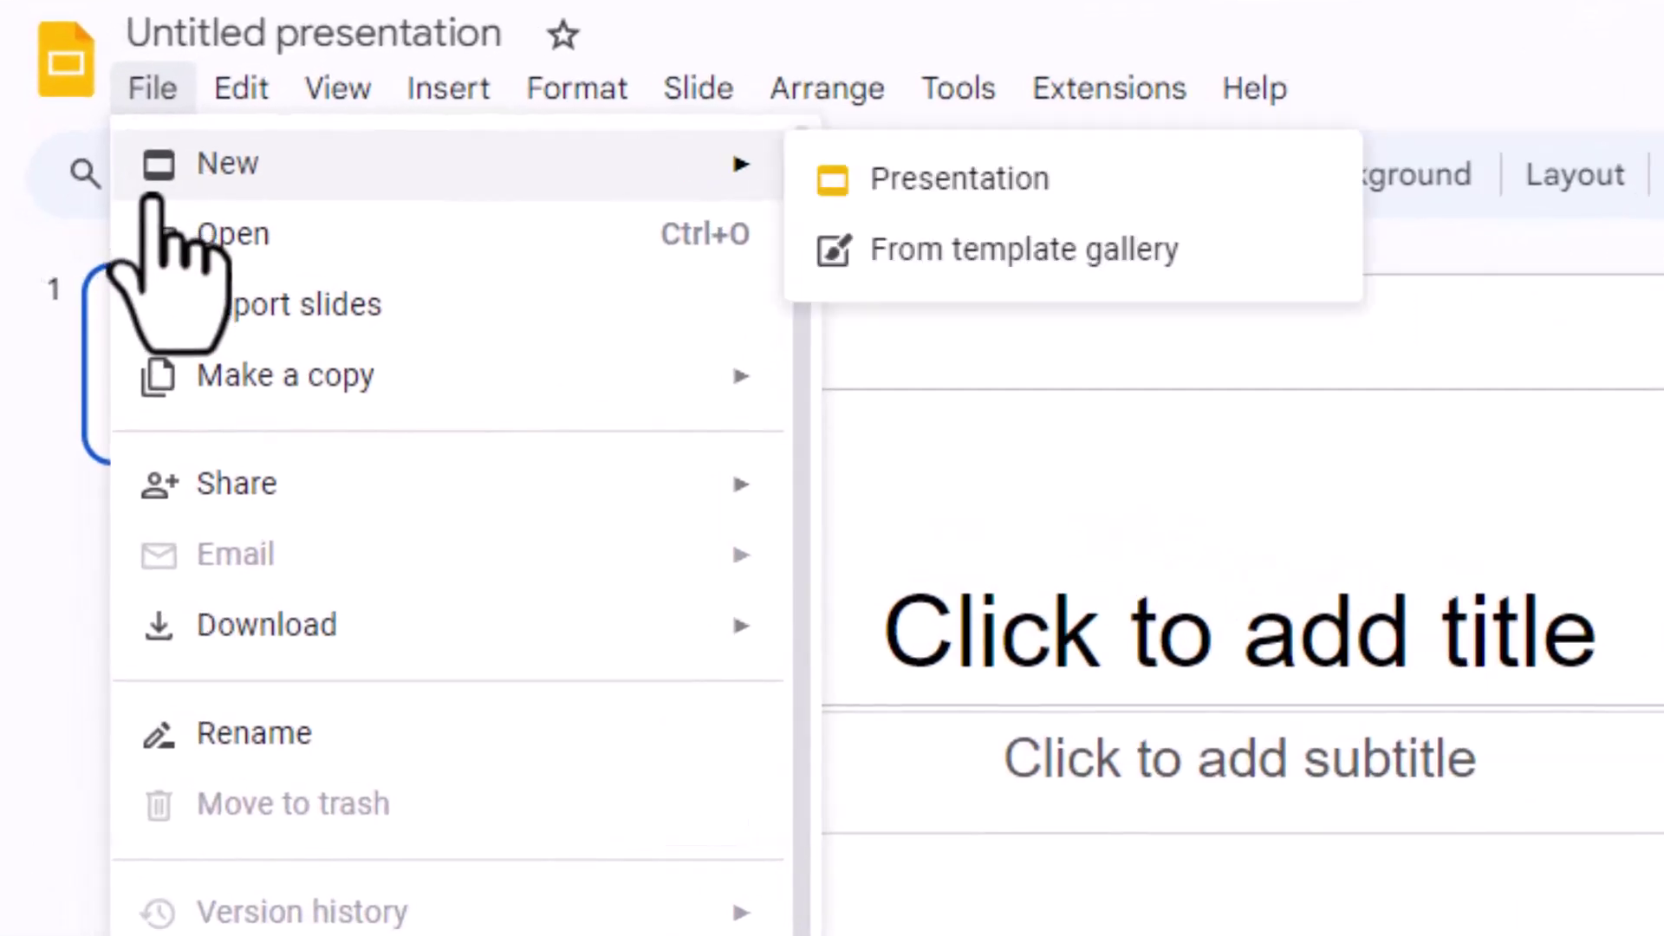
{"action": "scroll", "coordinate": [431, 849], "scroll_direction": "down", "scroll_amount": 3}
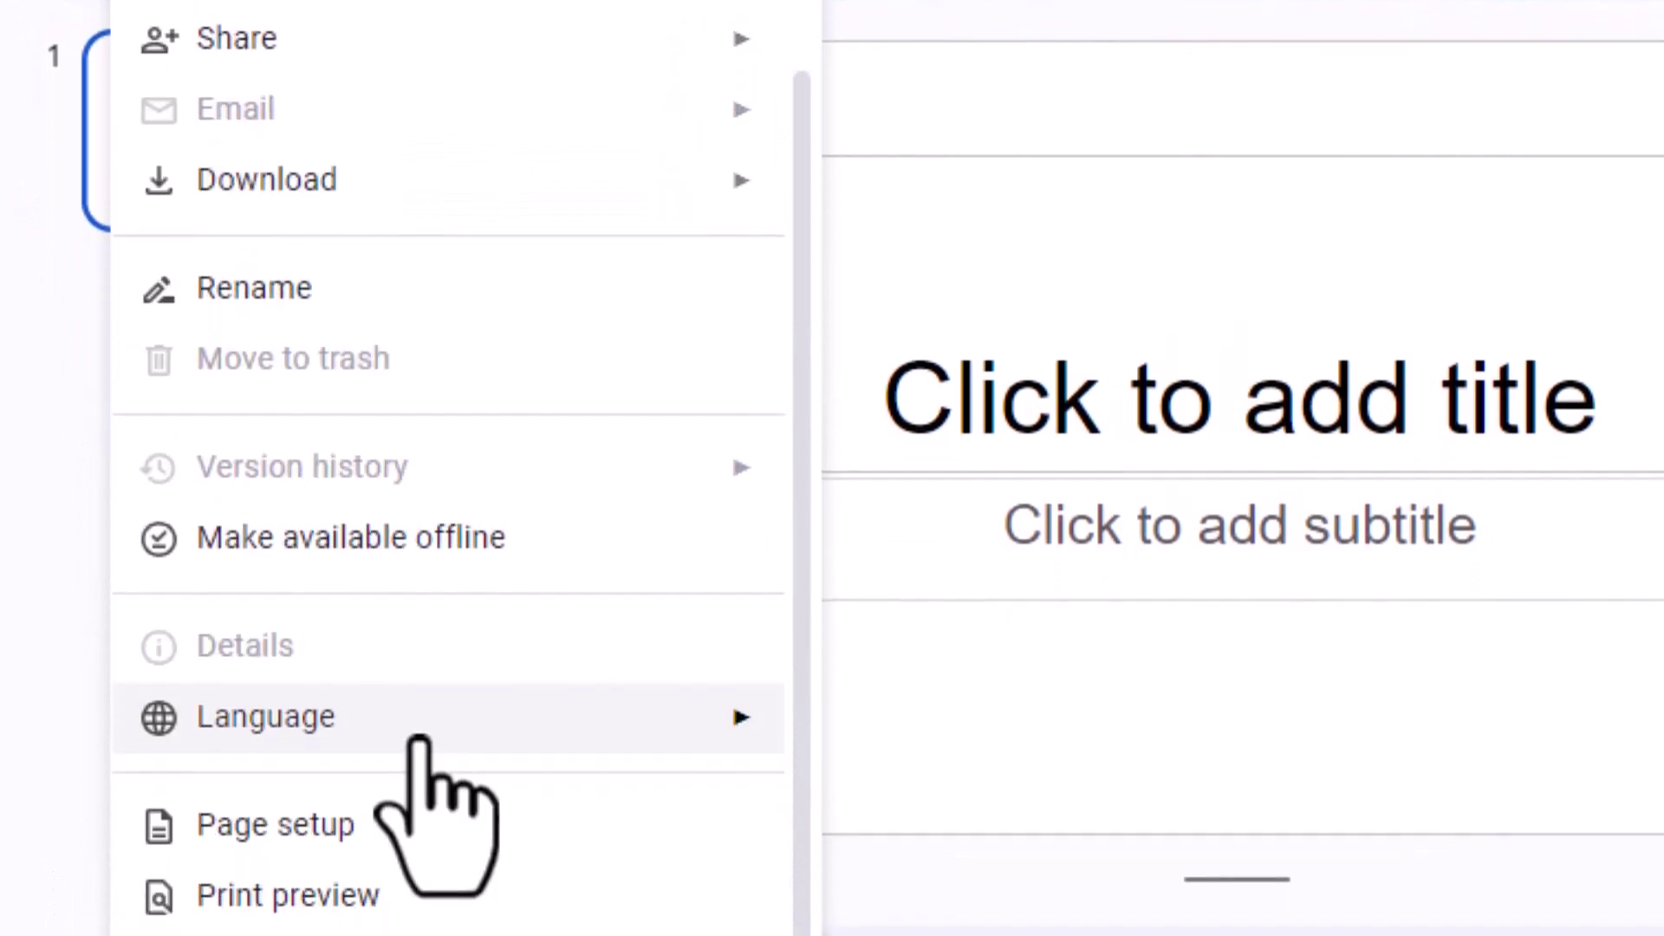
{"action": "left_click", "coordinate": [276, 698]}
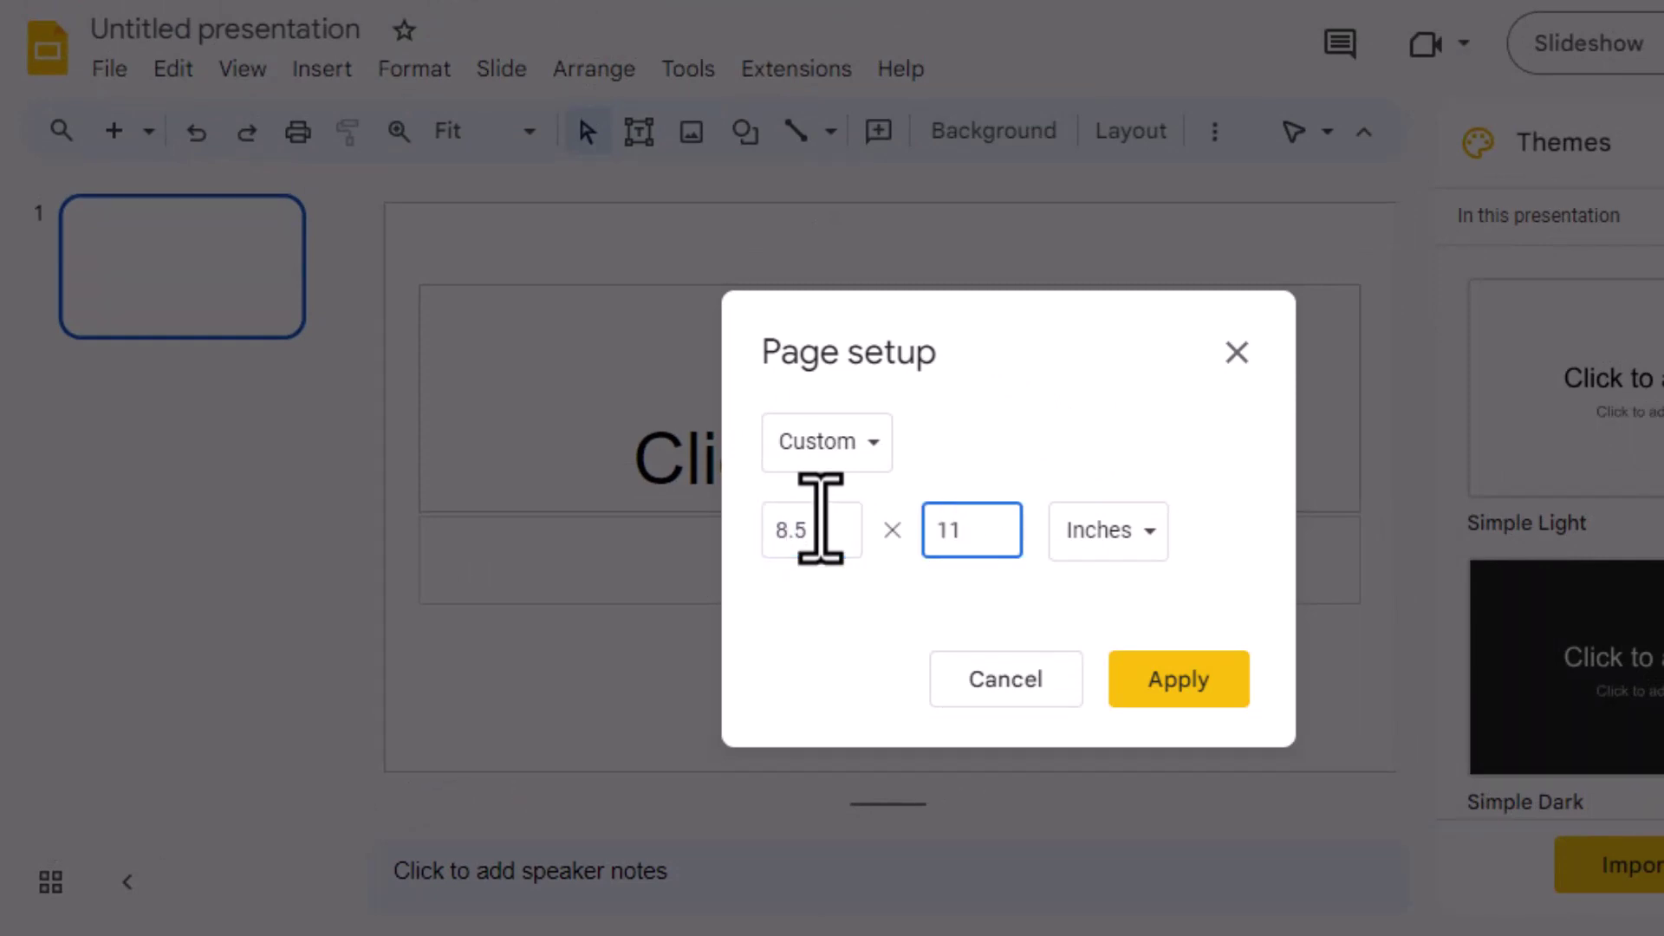
{"action": "key", "text": "Return"}
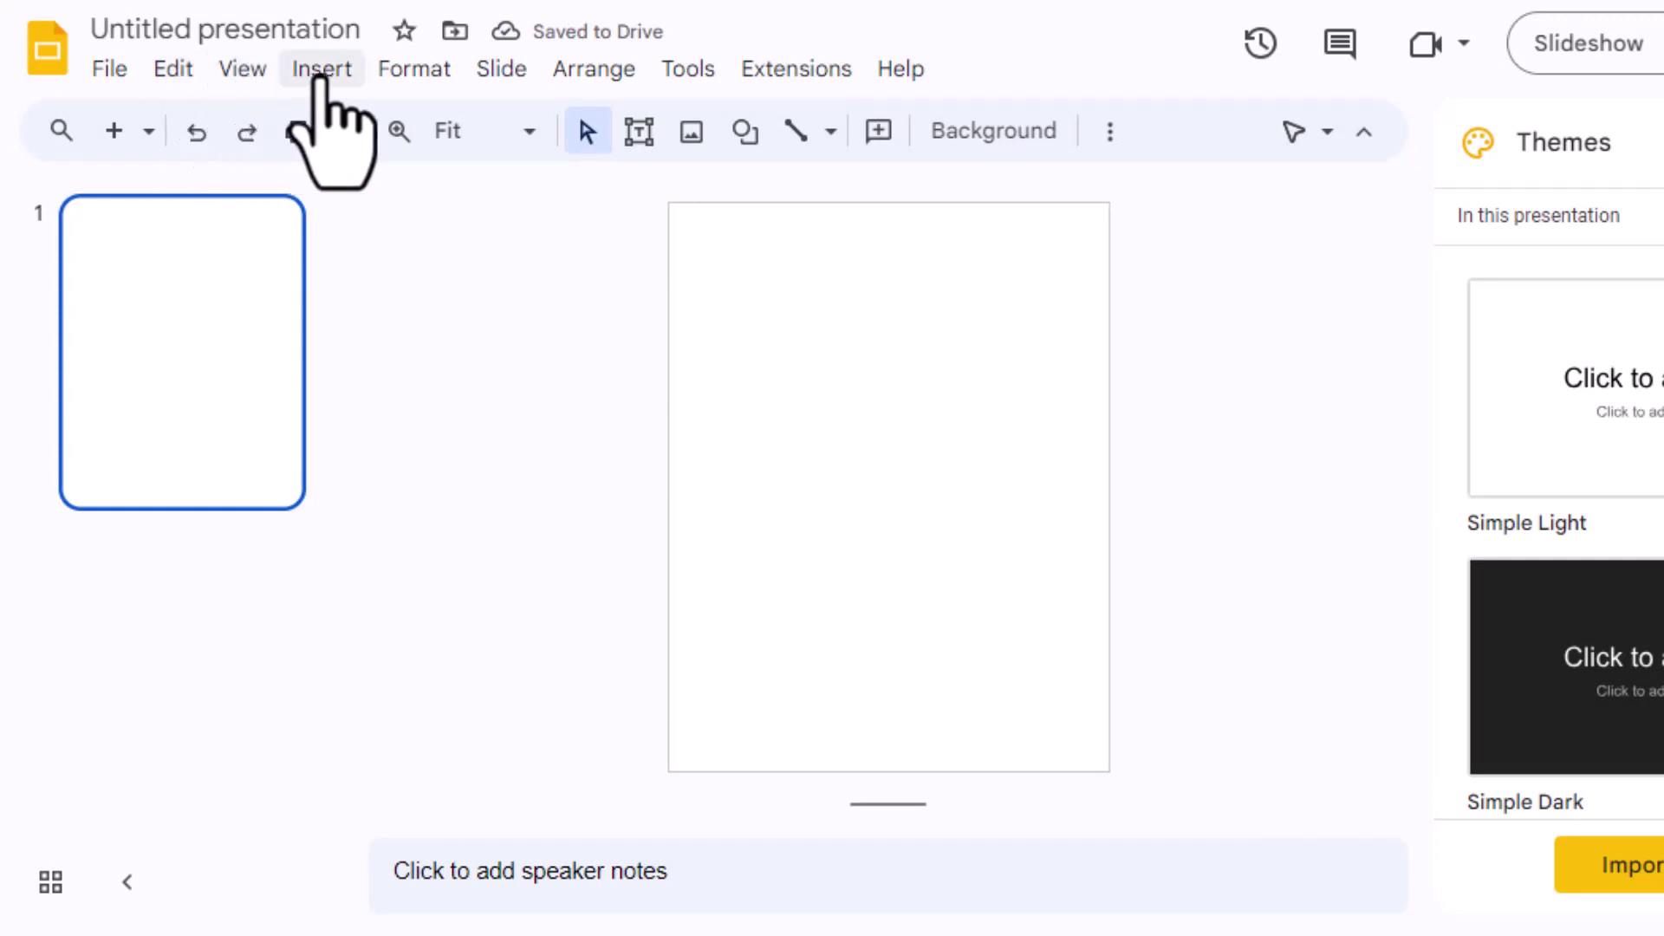
Step: Draw a Horizontal Scroll callout shape spanning the top of the slide
{"action": "left_click", "coordinate": [322, 71]}
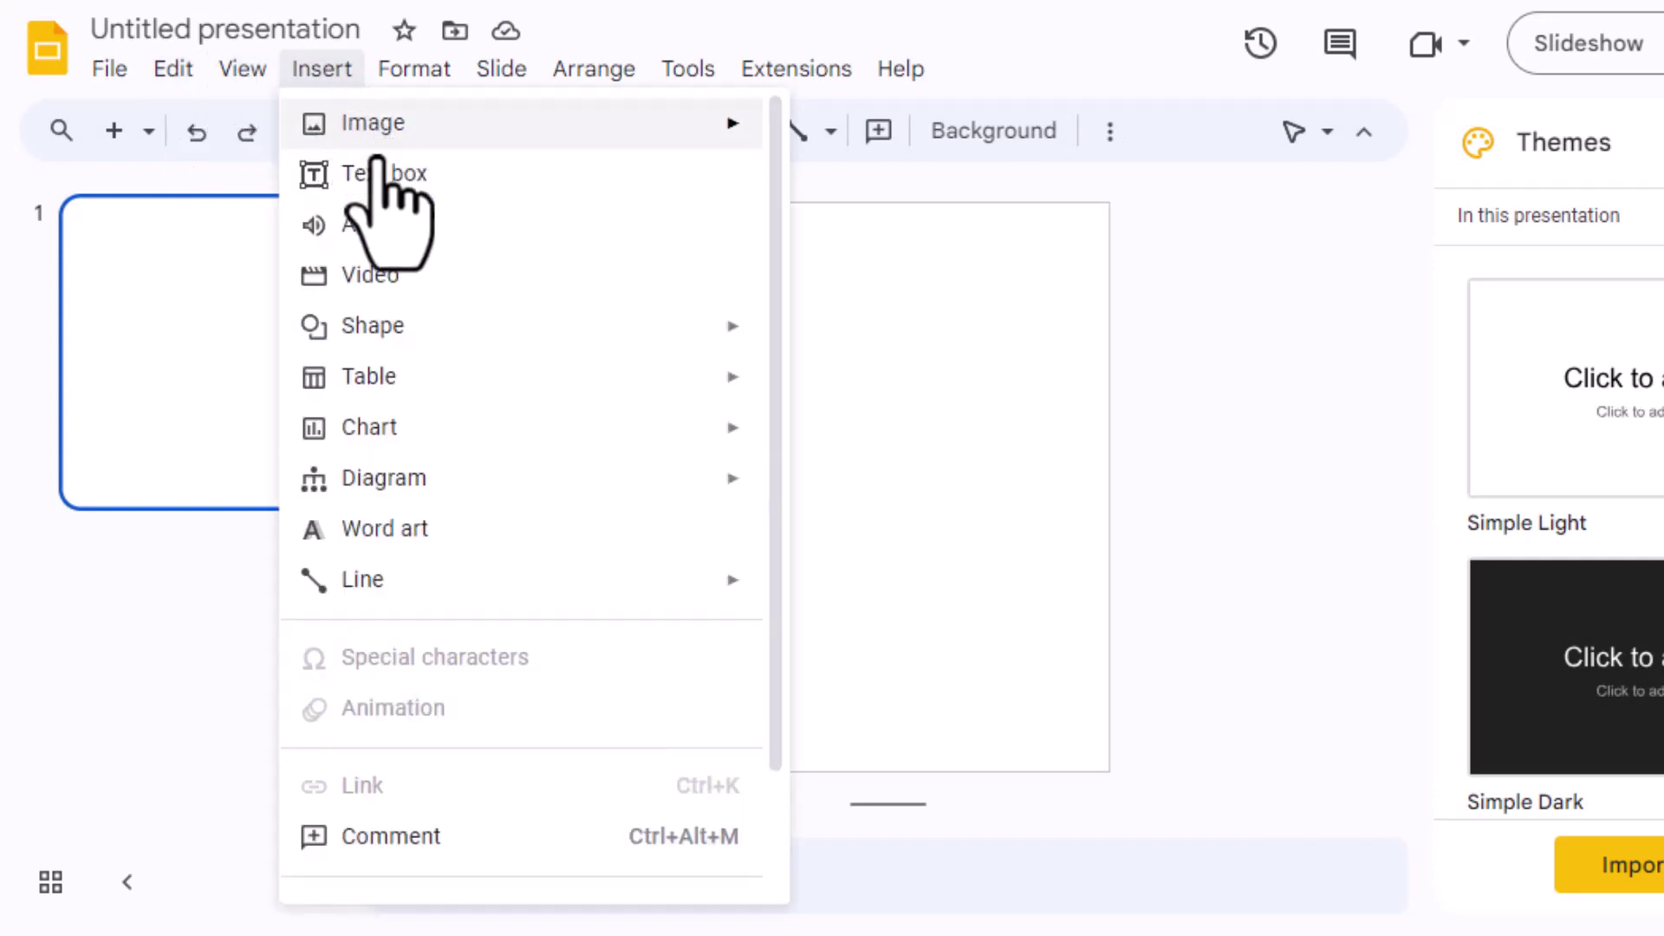
{"action": "mouse_move", "coordinate": [733, 333]}
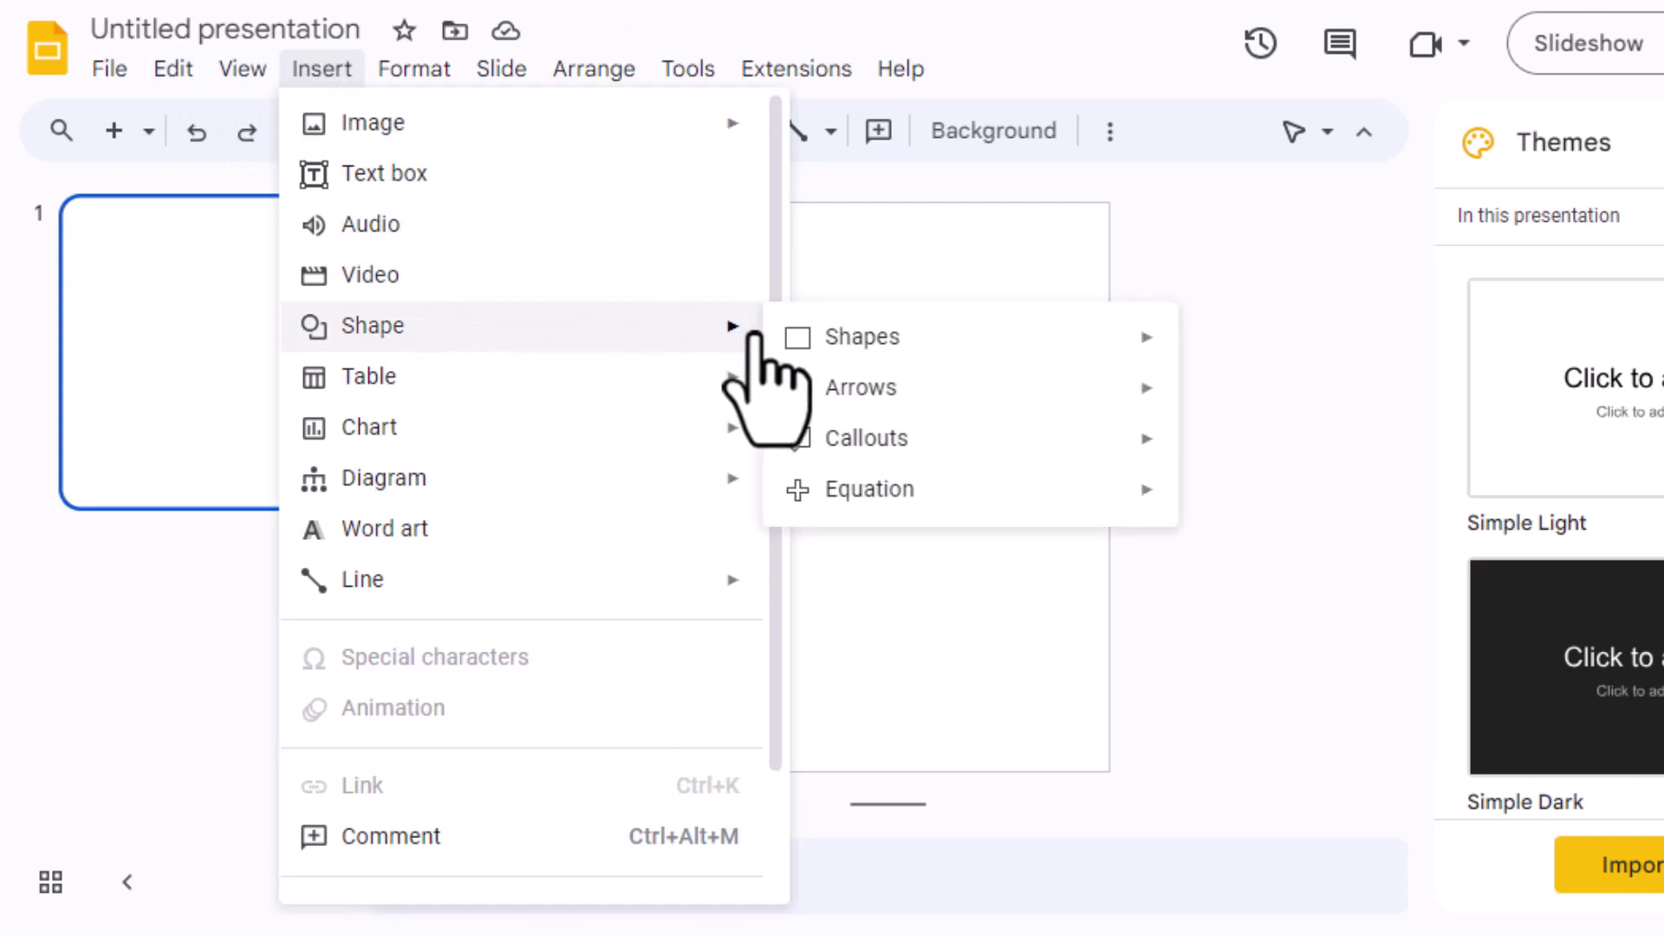
{"action": "mouse_move", "coordinate": [1074, 360]}
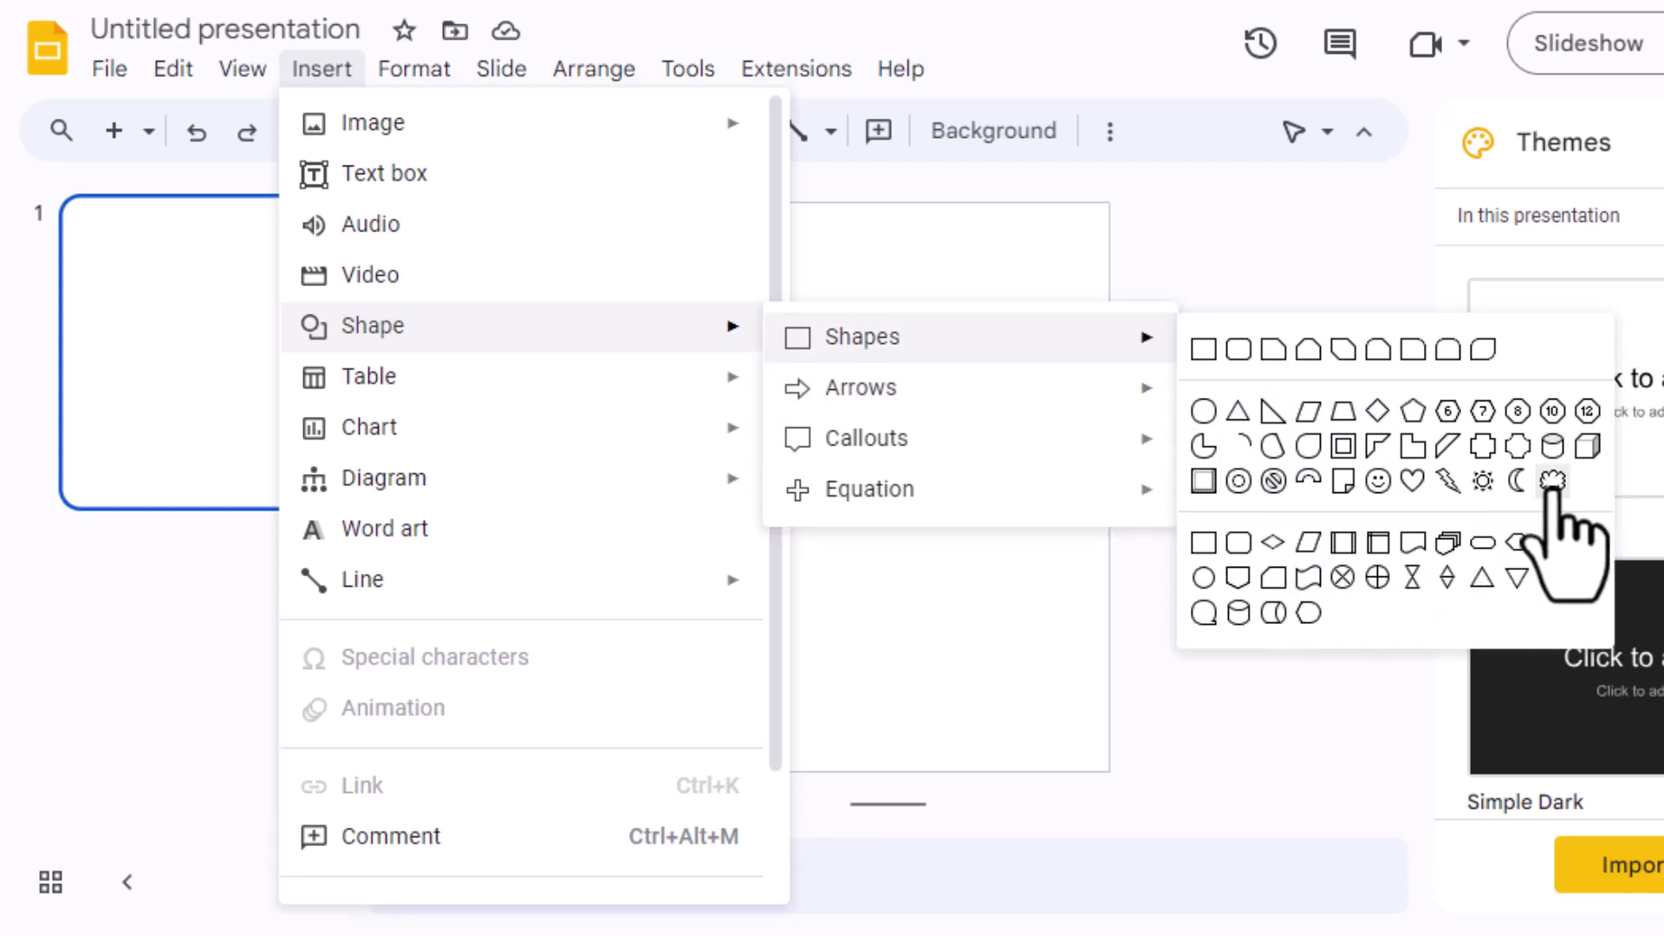
{"action": "mouse_move", "coordinate": [1144, 400]}
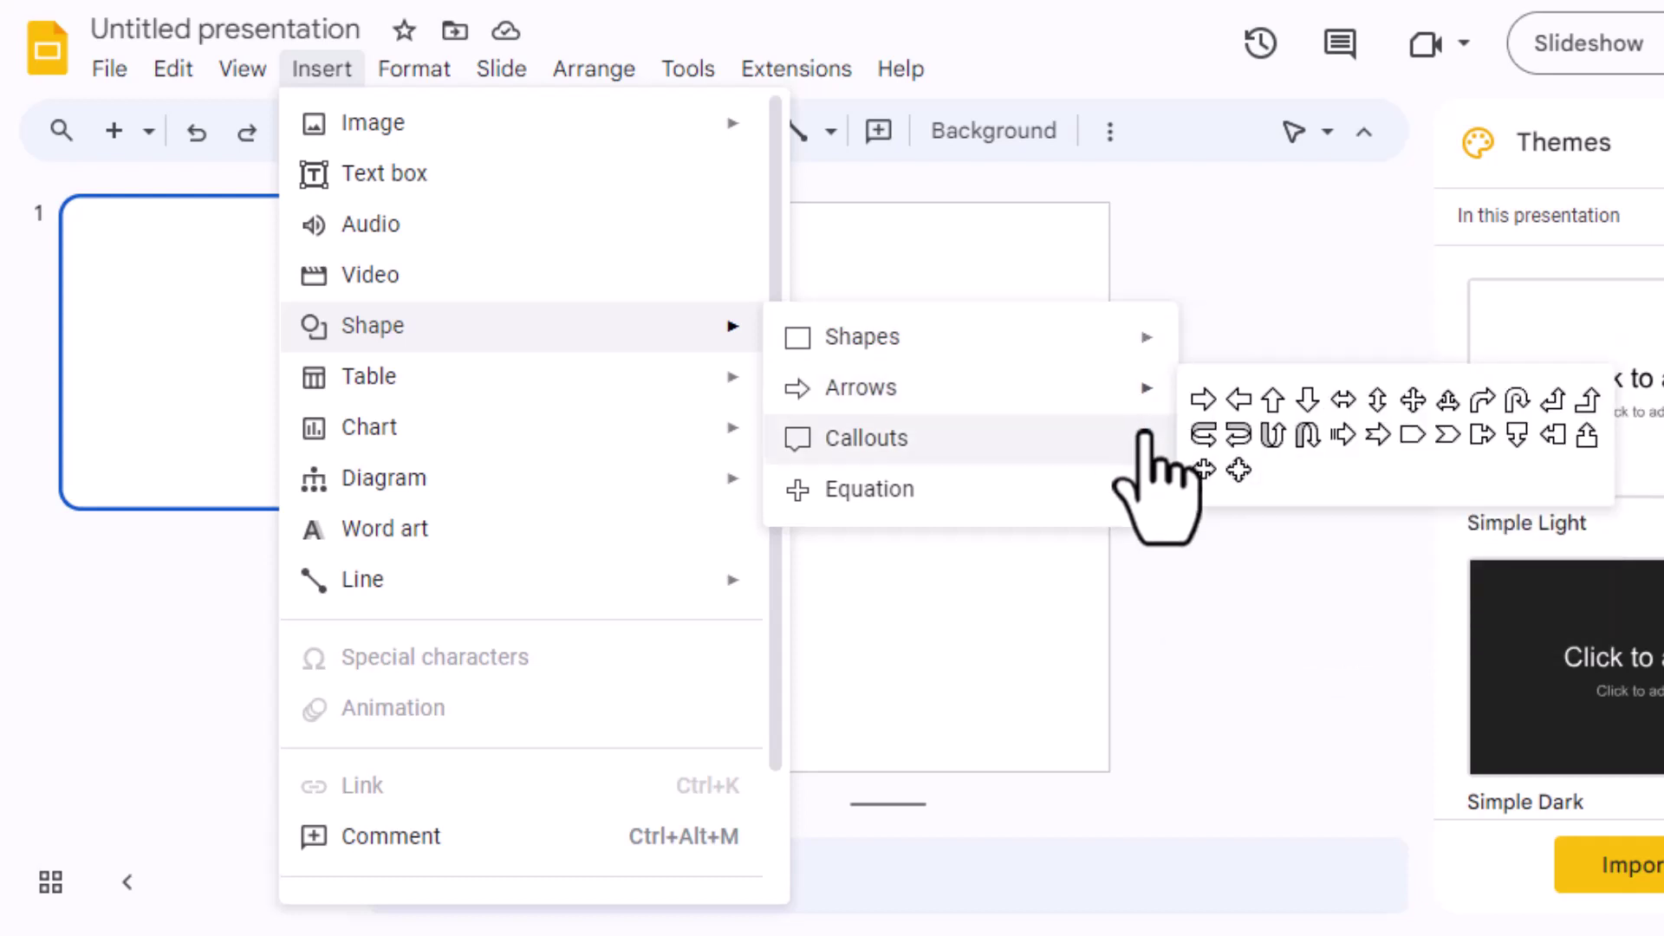
{"action": "mouse_move", "coordinate": [1145, 440]}
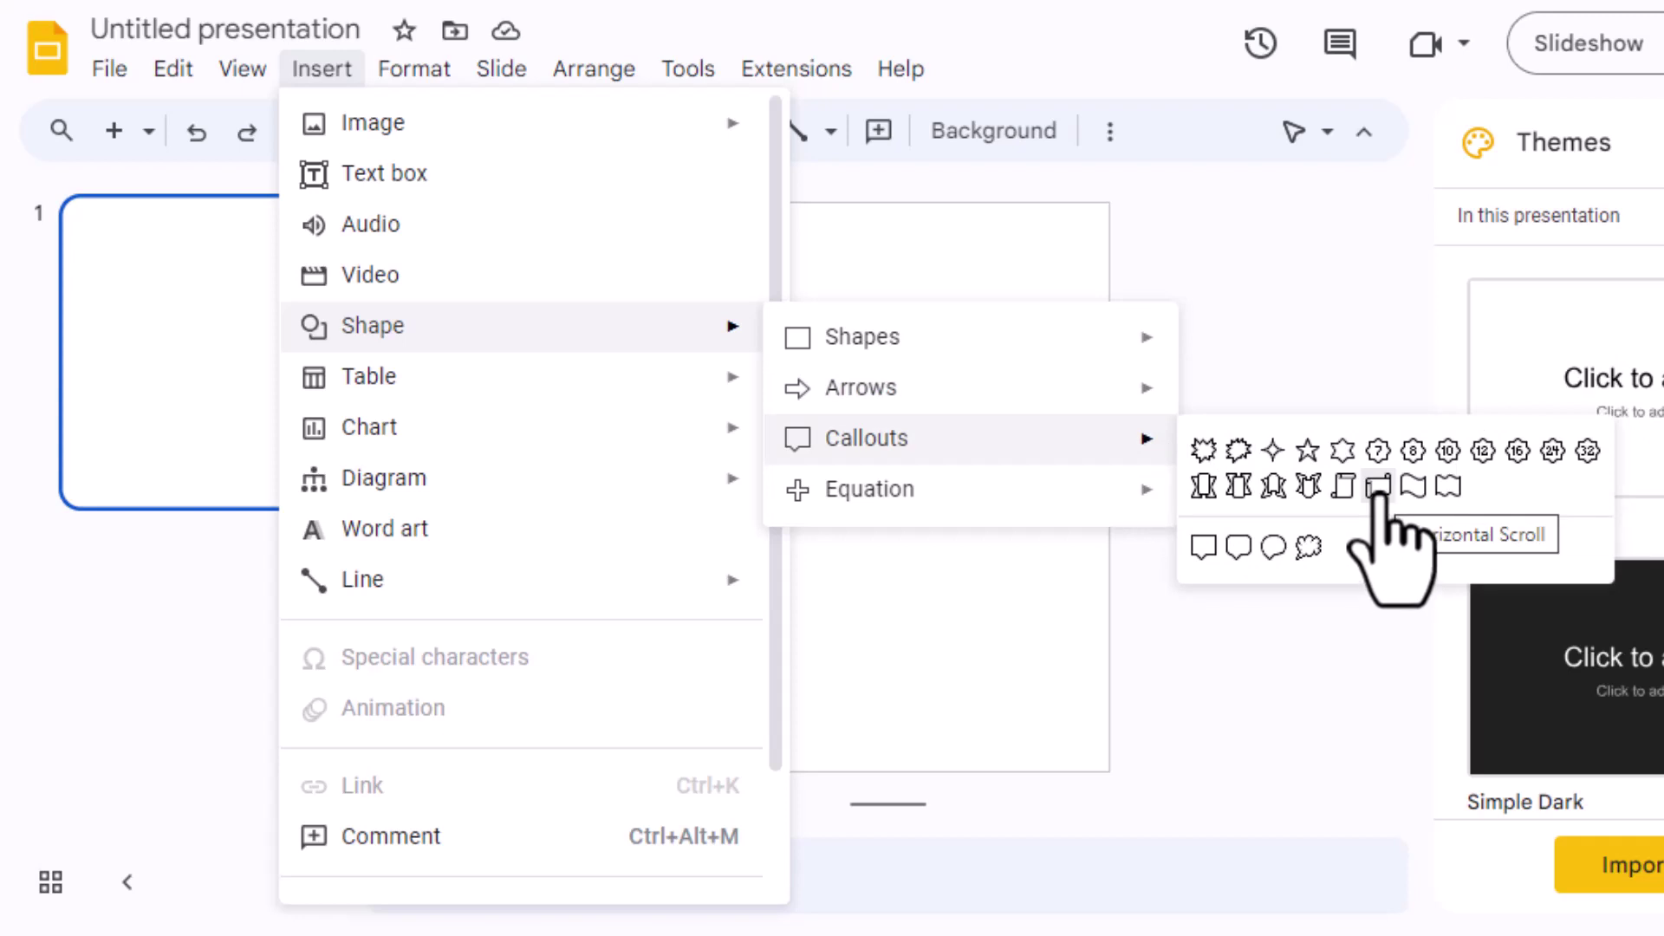
{"action": "left_click", "coordinate": [1380, 500]}
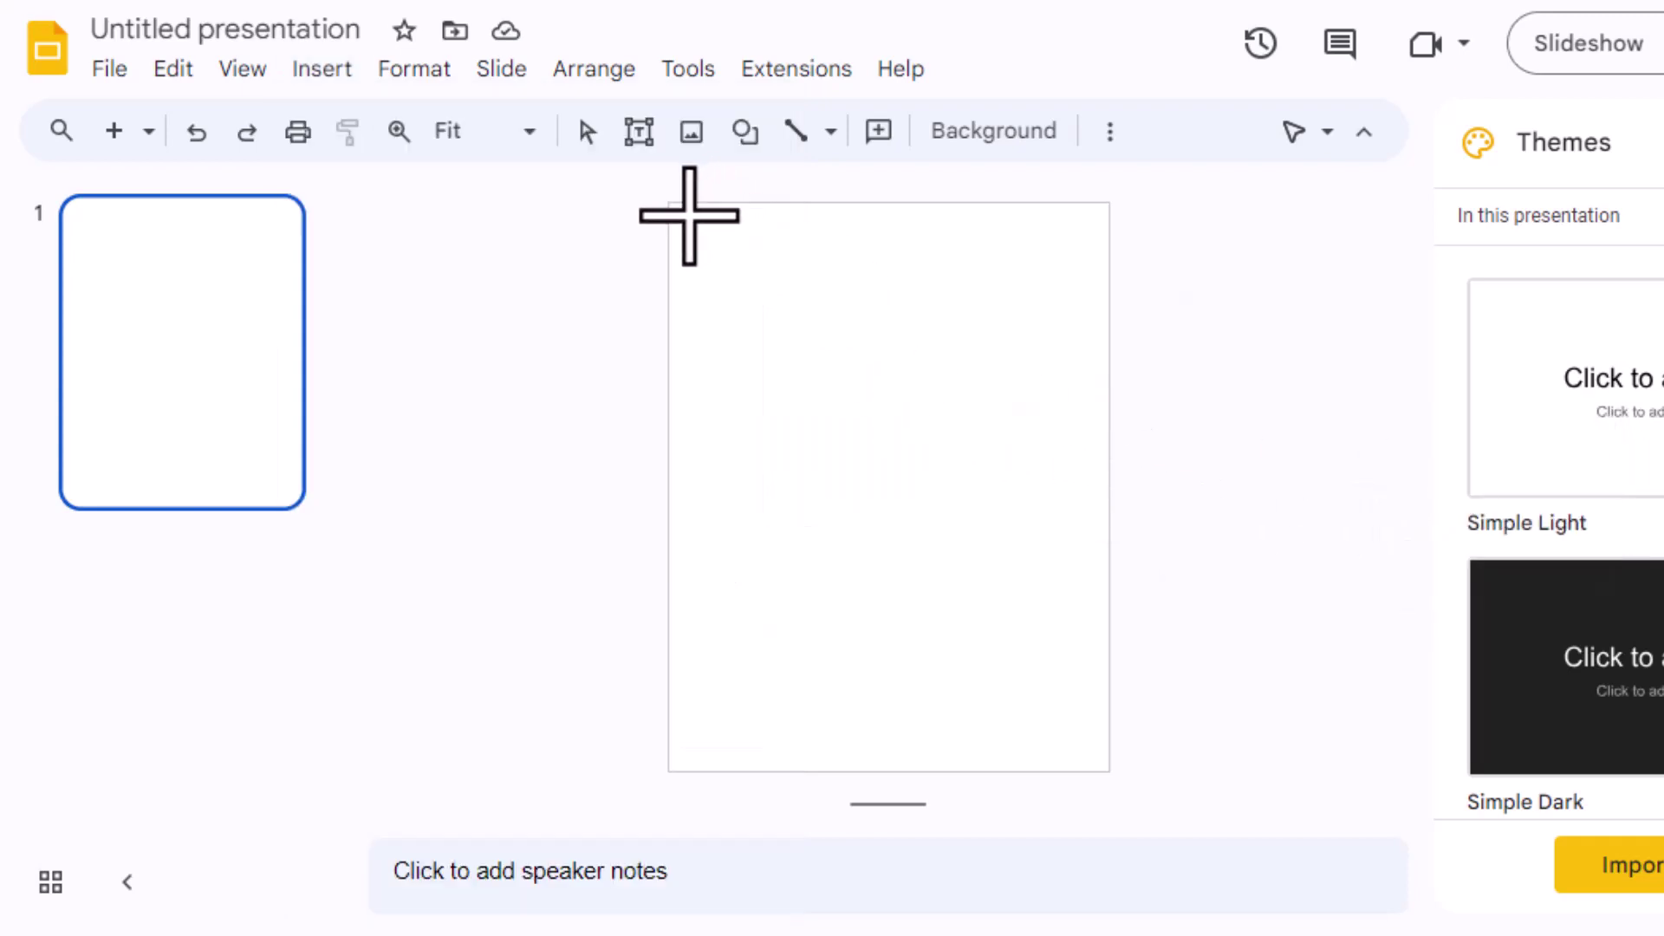
{"action": "mouse_move", "coordinate": [689, 224]}
{"action": "left_mouse_down"}
{"action": "mouse_move", "coordinate": [741, 258]}
{"action": "mouse_move", "coordinate": [1085, 309]}
{"action": "left_mouse_up"}
Step: Style the scroll banner with a white fill and a blue, 4px, dotted border
{"action": "left_click", "coordinate": [854, 384]}
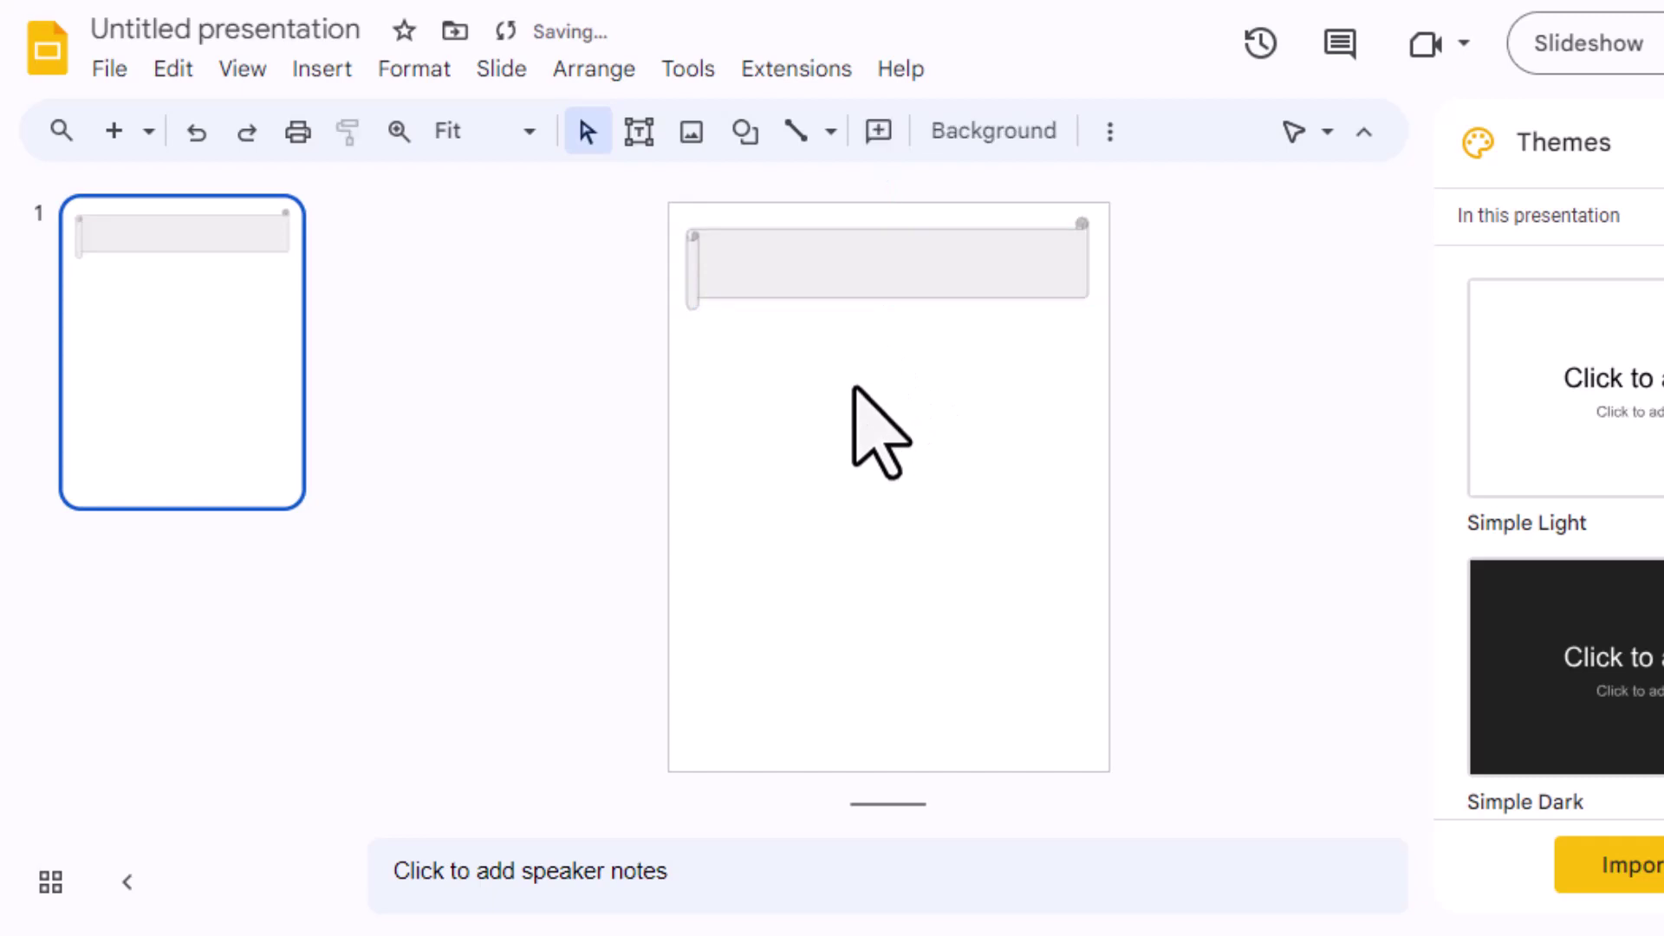
{"action": "left_click", "coordinate": [854, 262]}
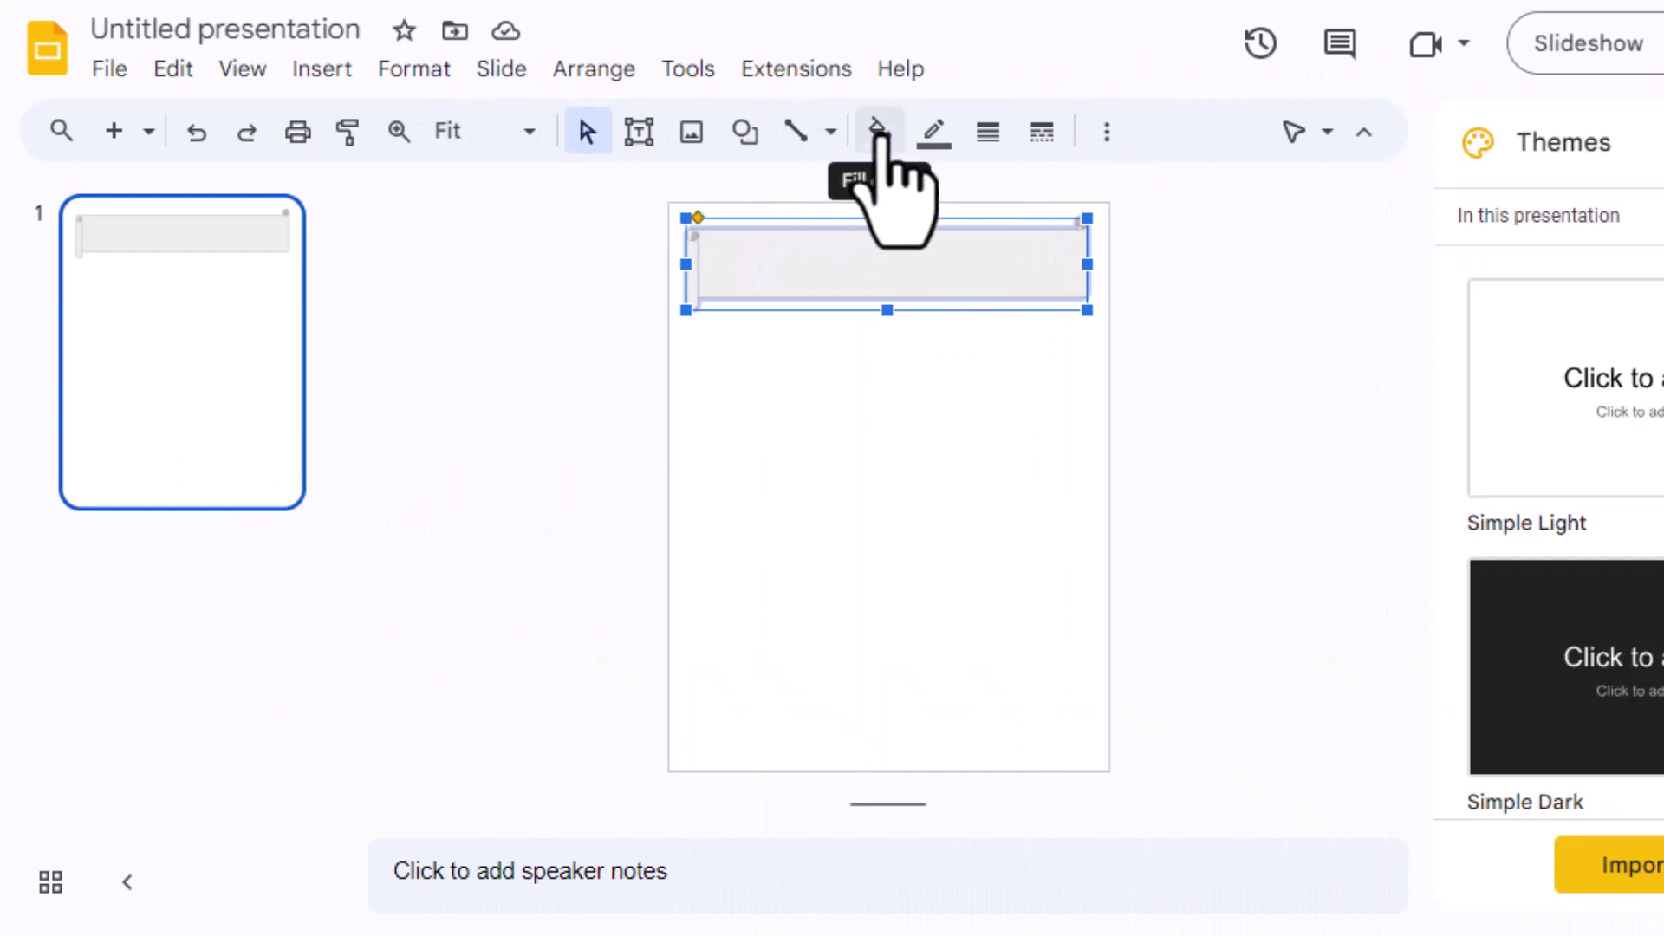
{"action": "left_click", "coordinate": [878, 131]}
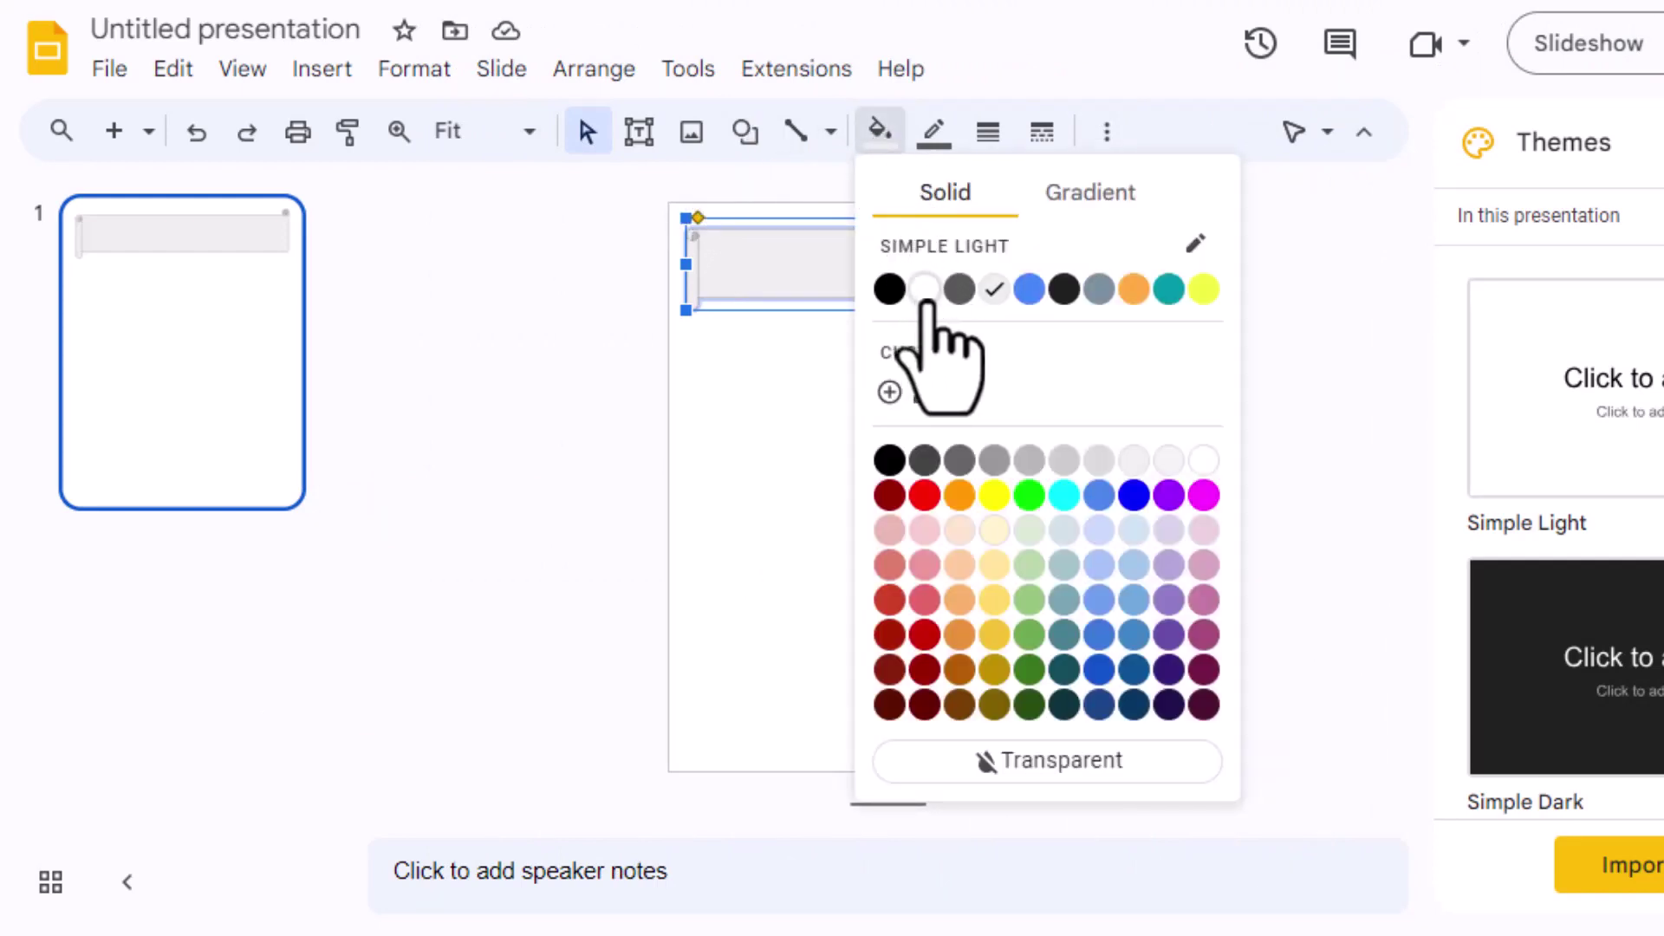
{"action": "left_click", "coordinate": [925, 289]}
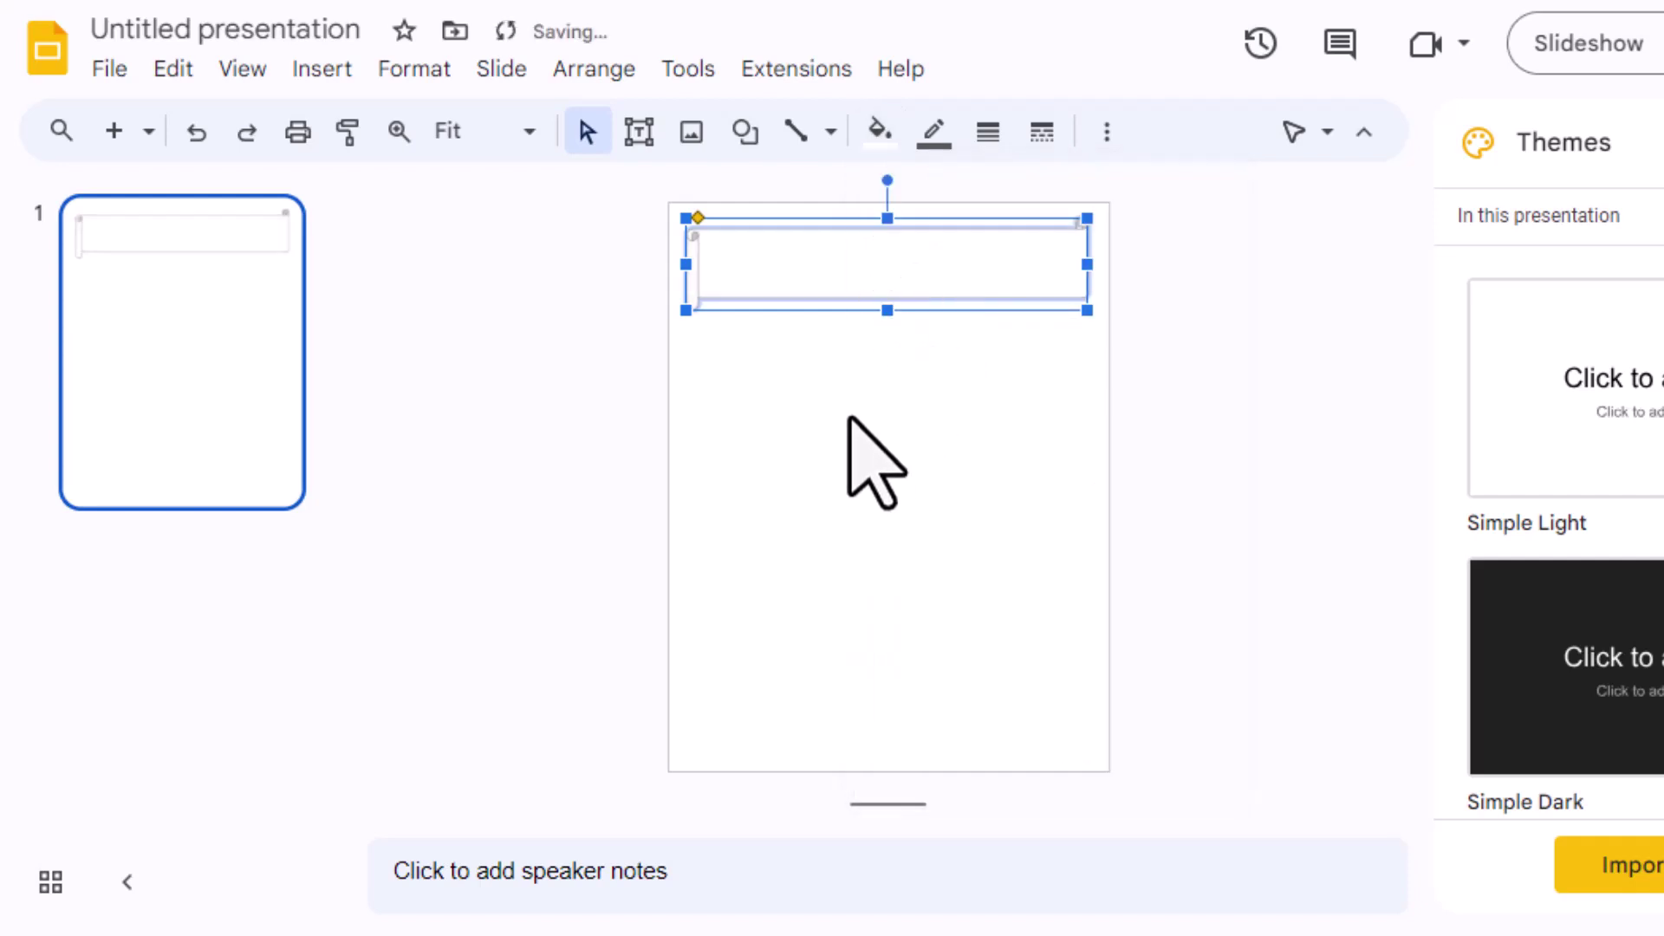
{"action": "left_click", "coordinate": [934, 130]}
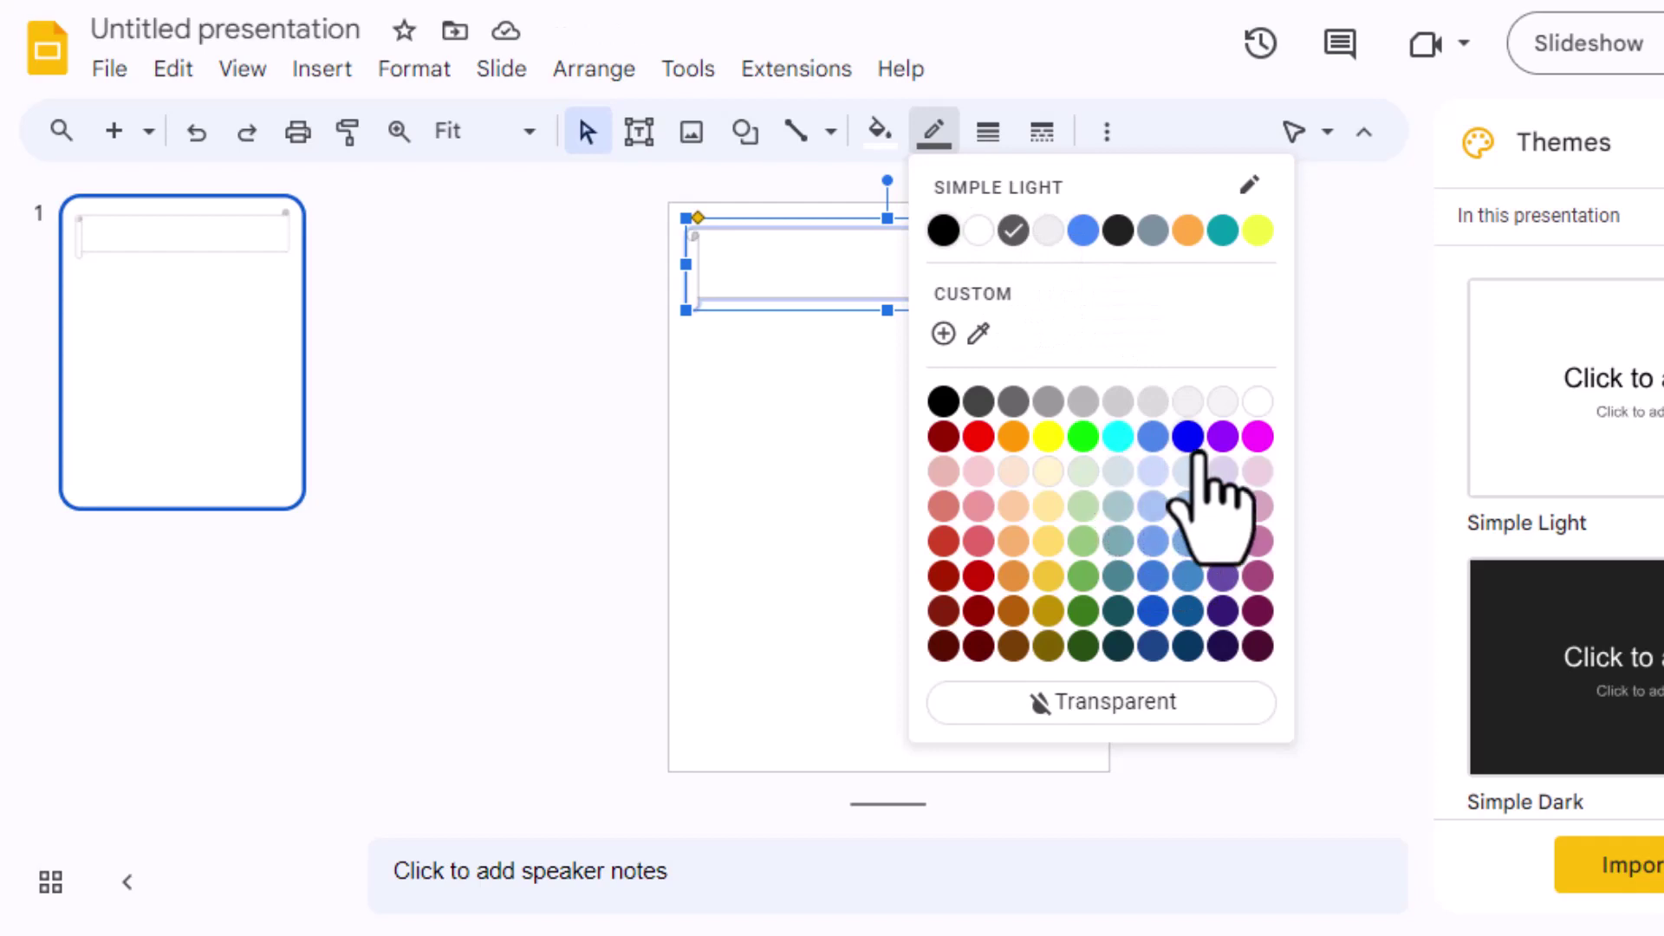
{"action": "left_click", "coordinate": [1014, 230]}
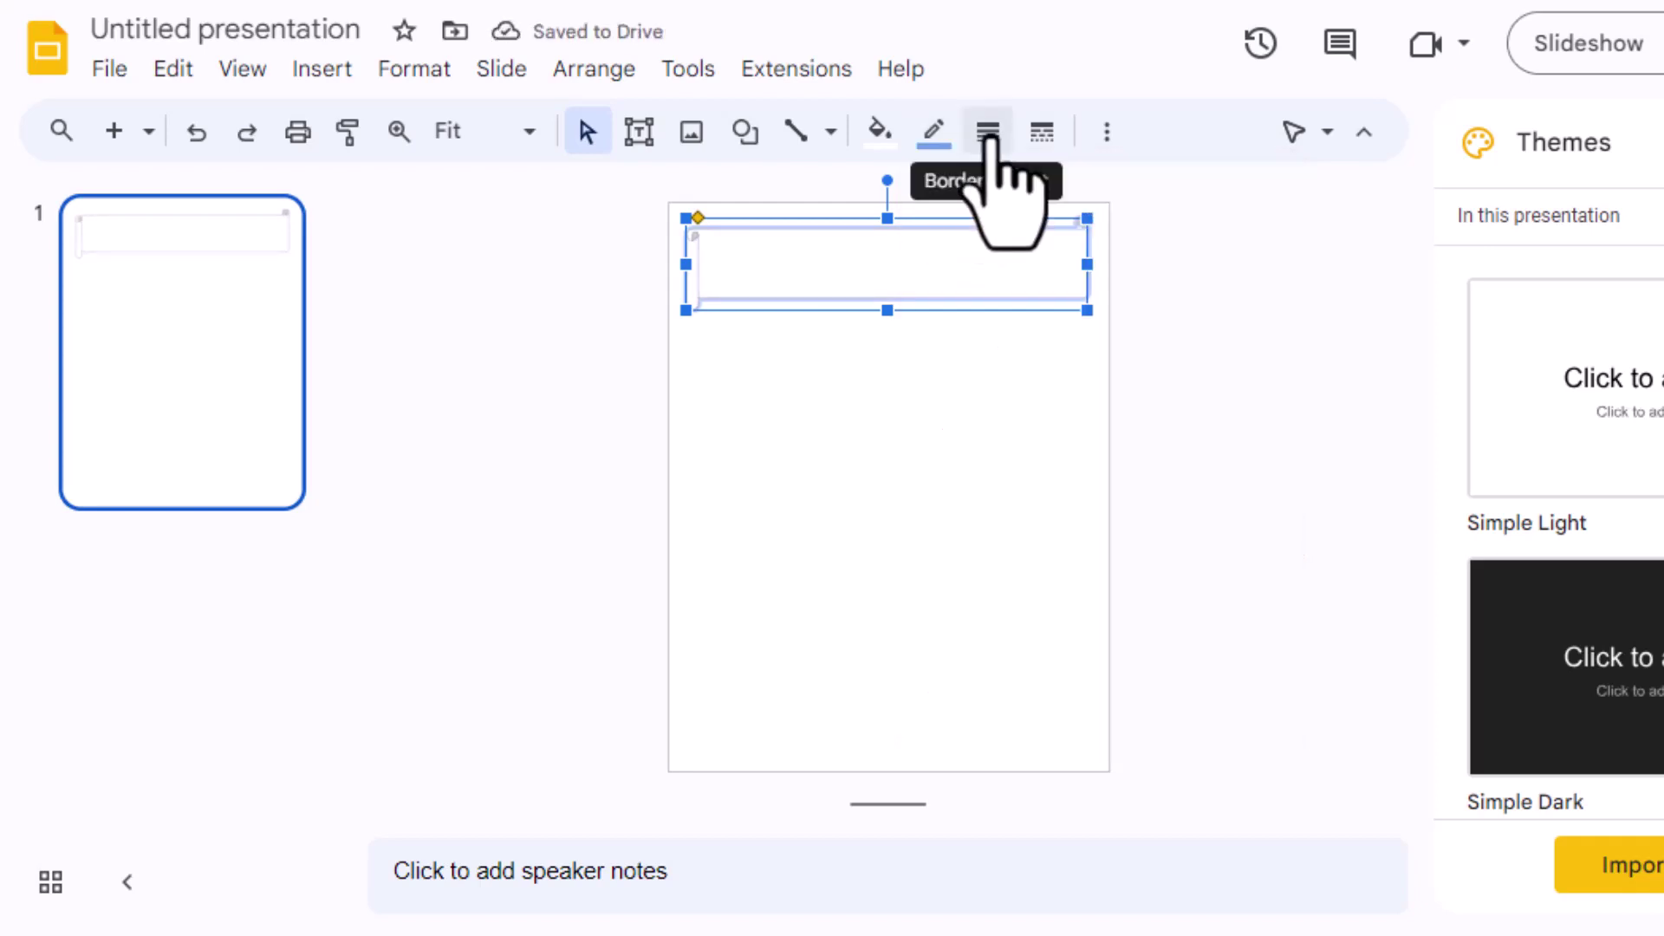
{"action": "left_click", "coordinate": [988, 130]}
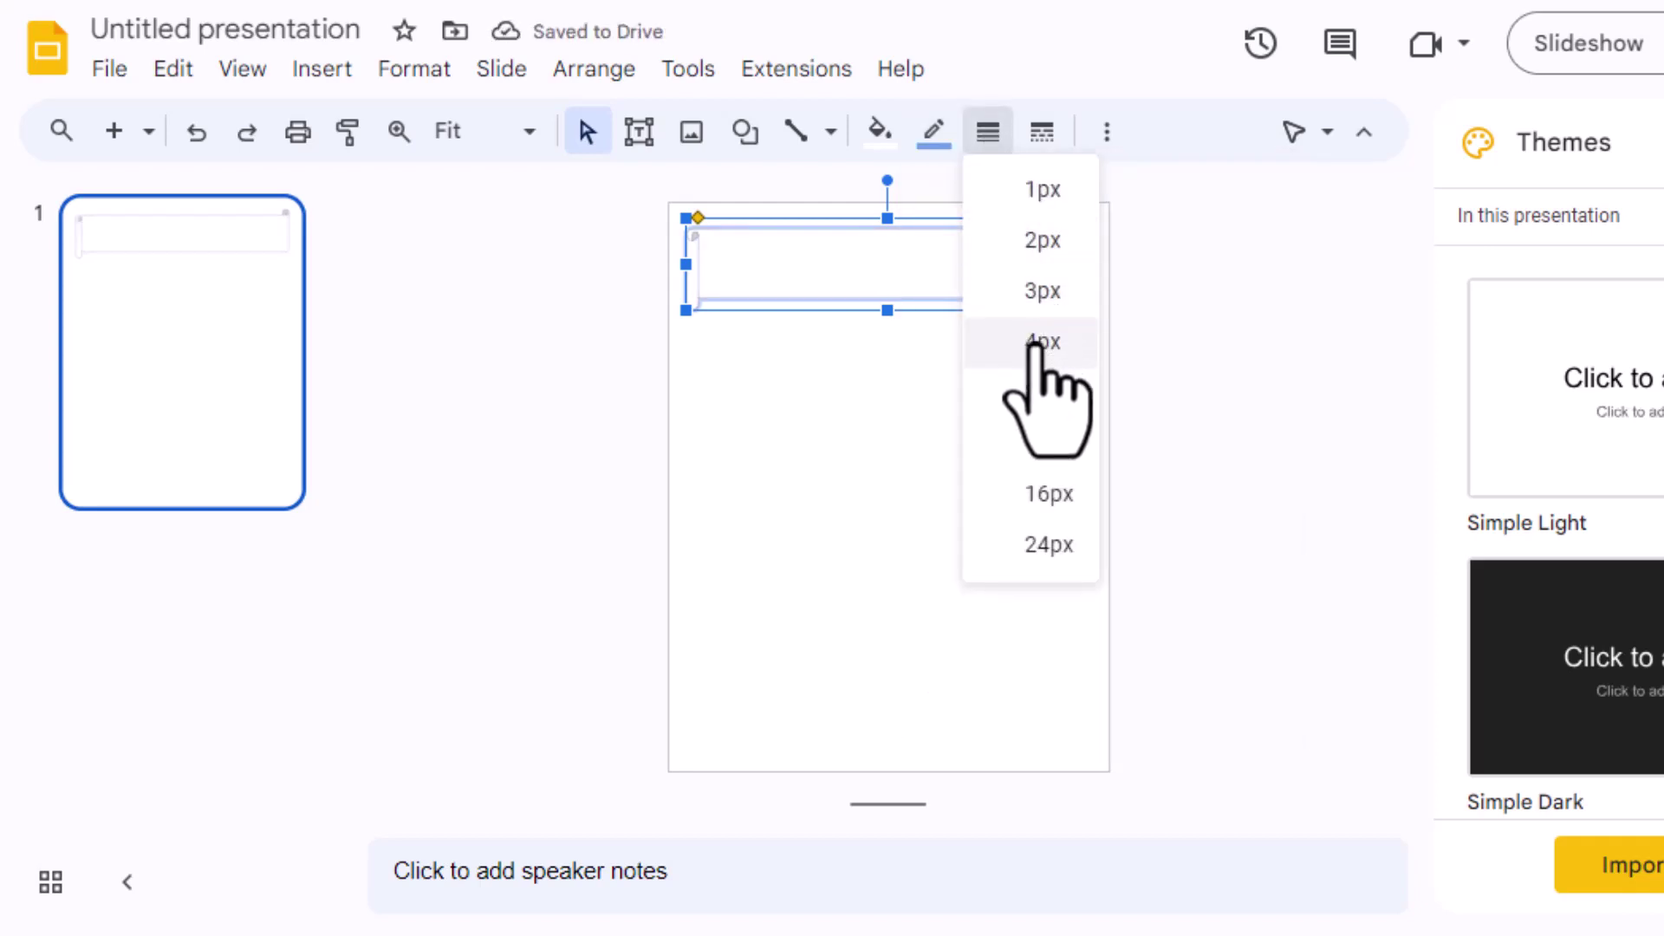
{"action": "left_click", "coordinate": [1037, 344]}
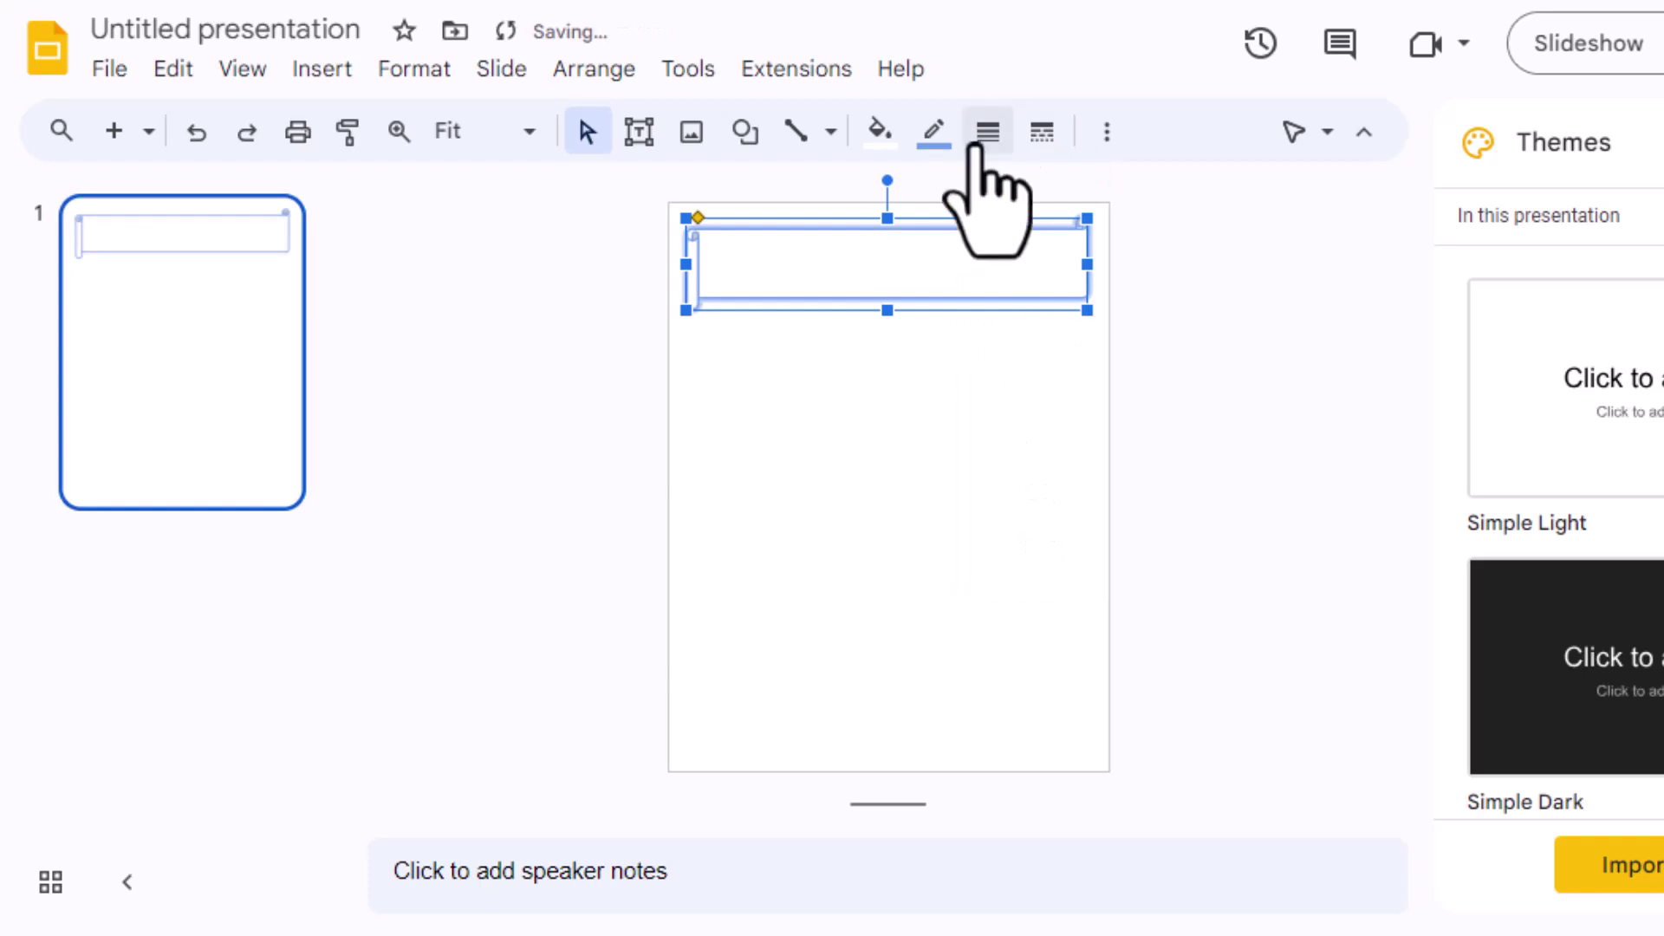
{"action": "left_click", "coordinate": [1040, 134]}
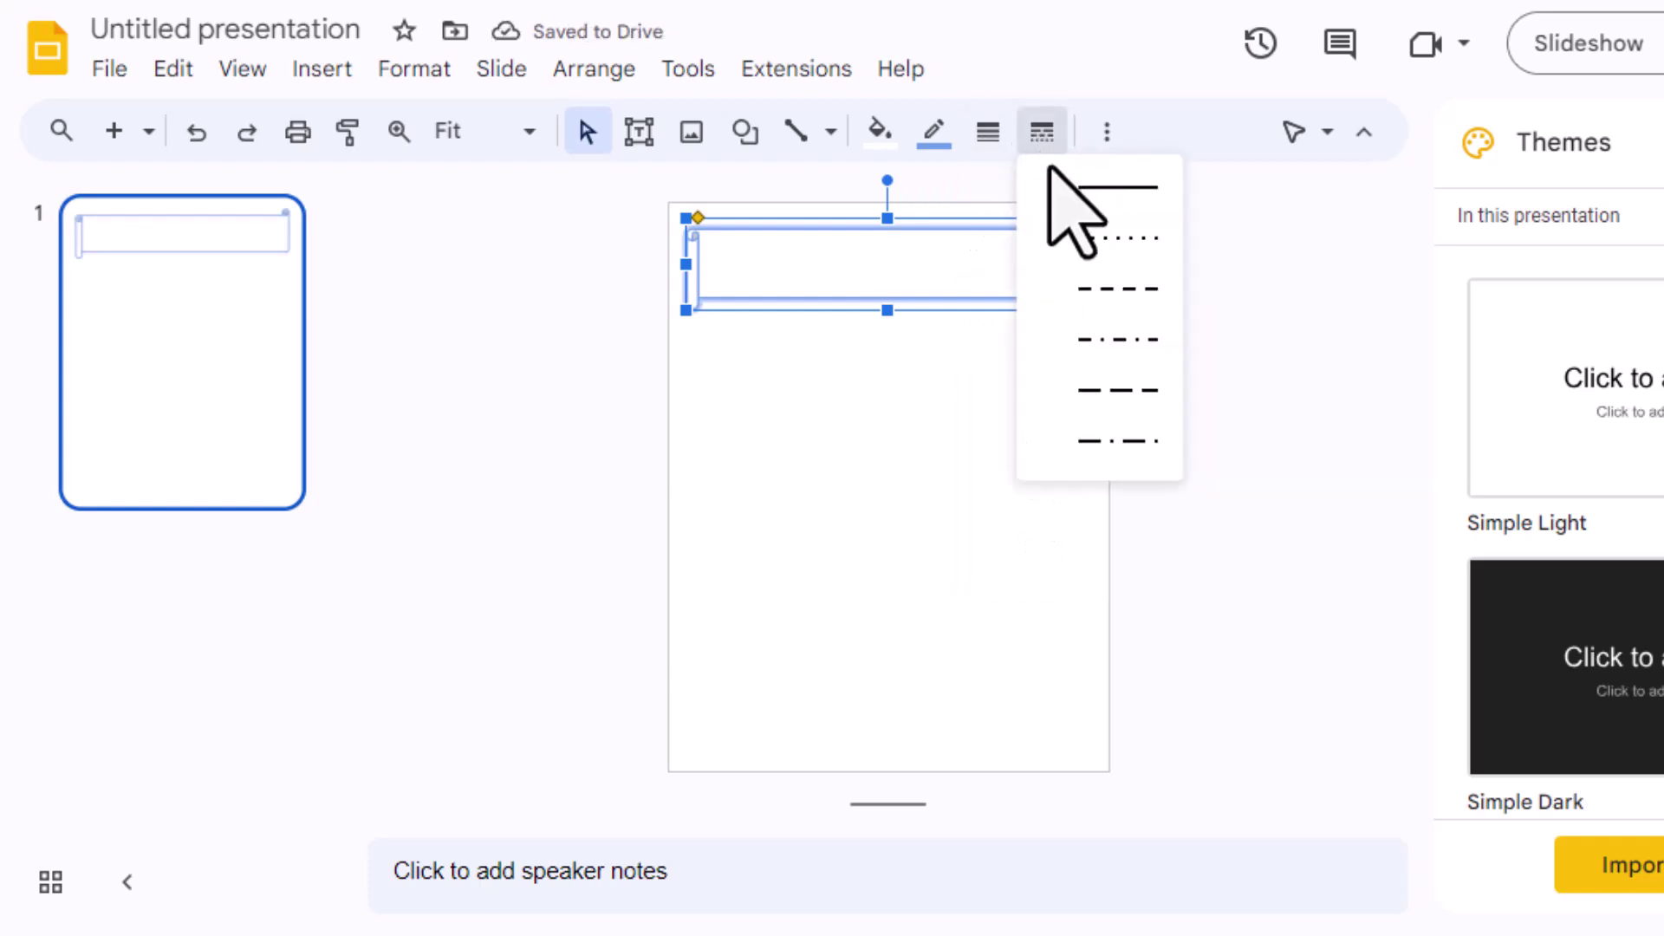
{"action": "left_click", "coordinate": [1086, 239]}
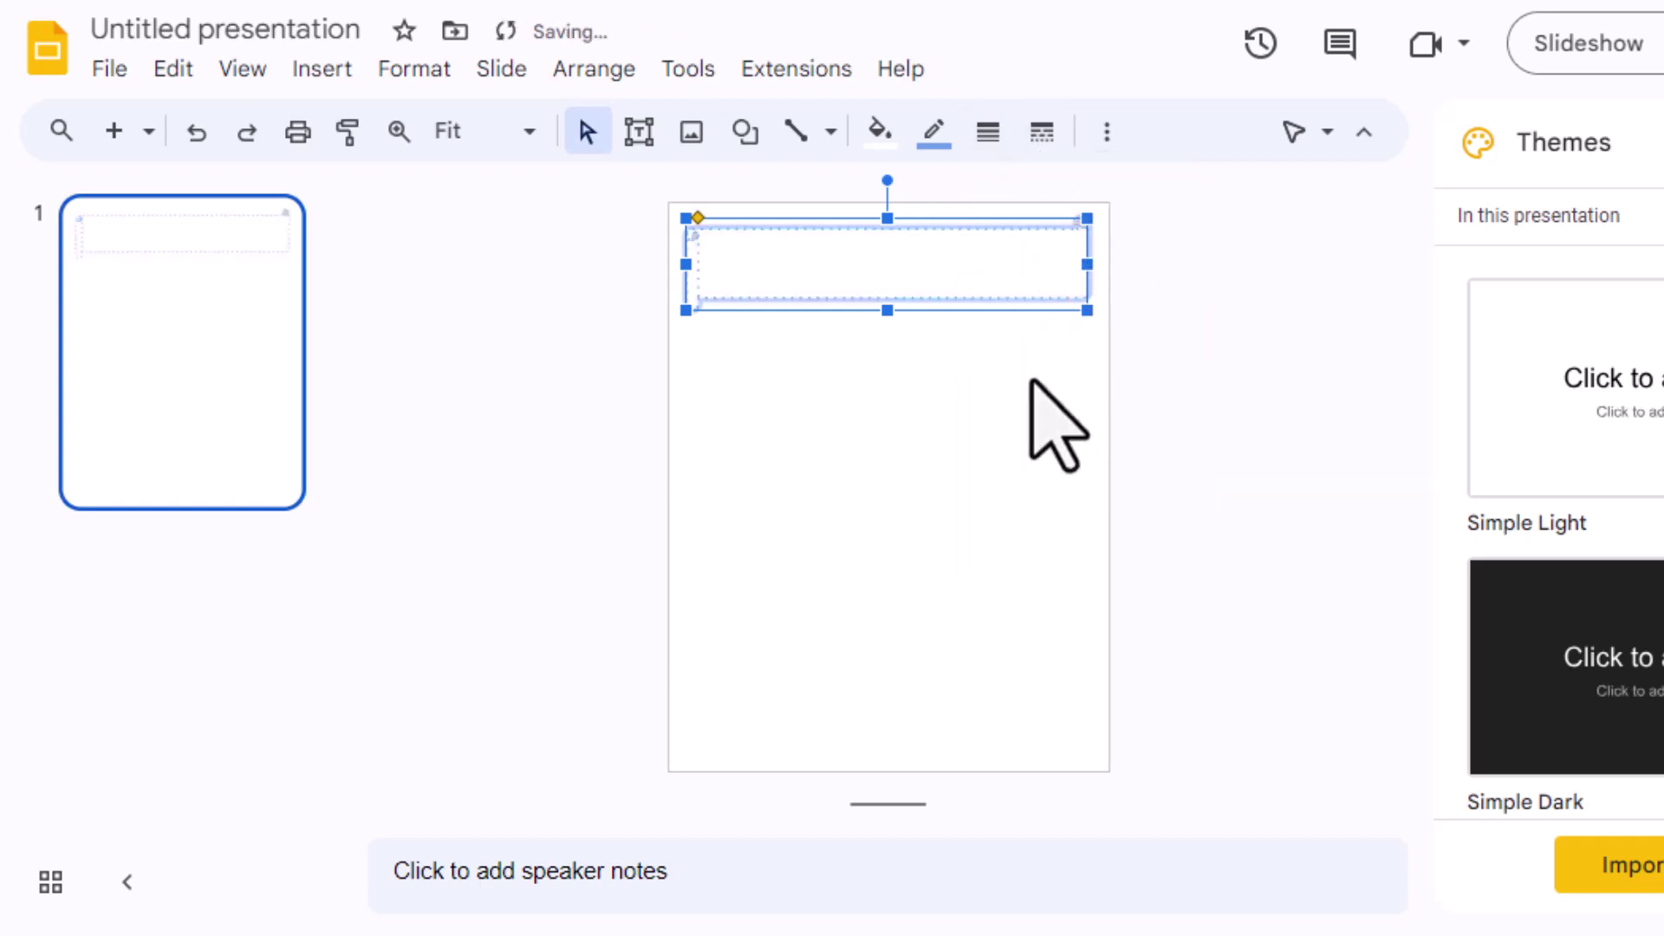
{"action": "left_click", "coordinate": [979, 403]}
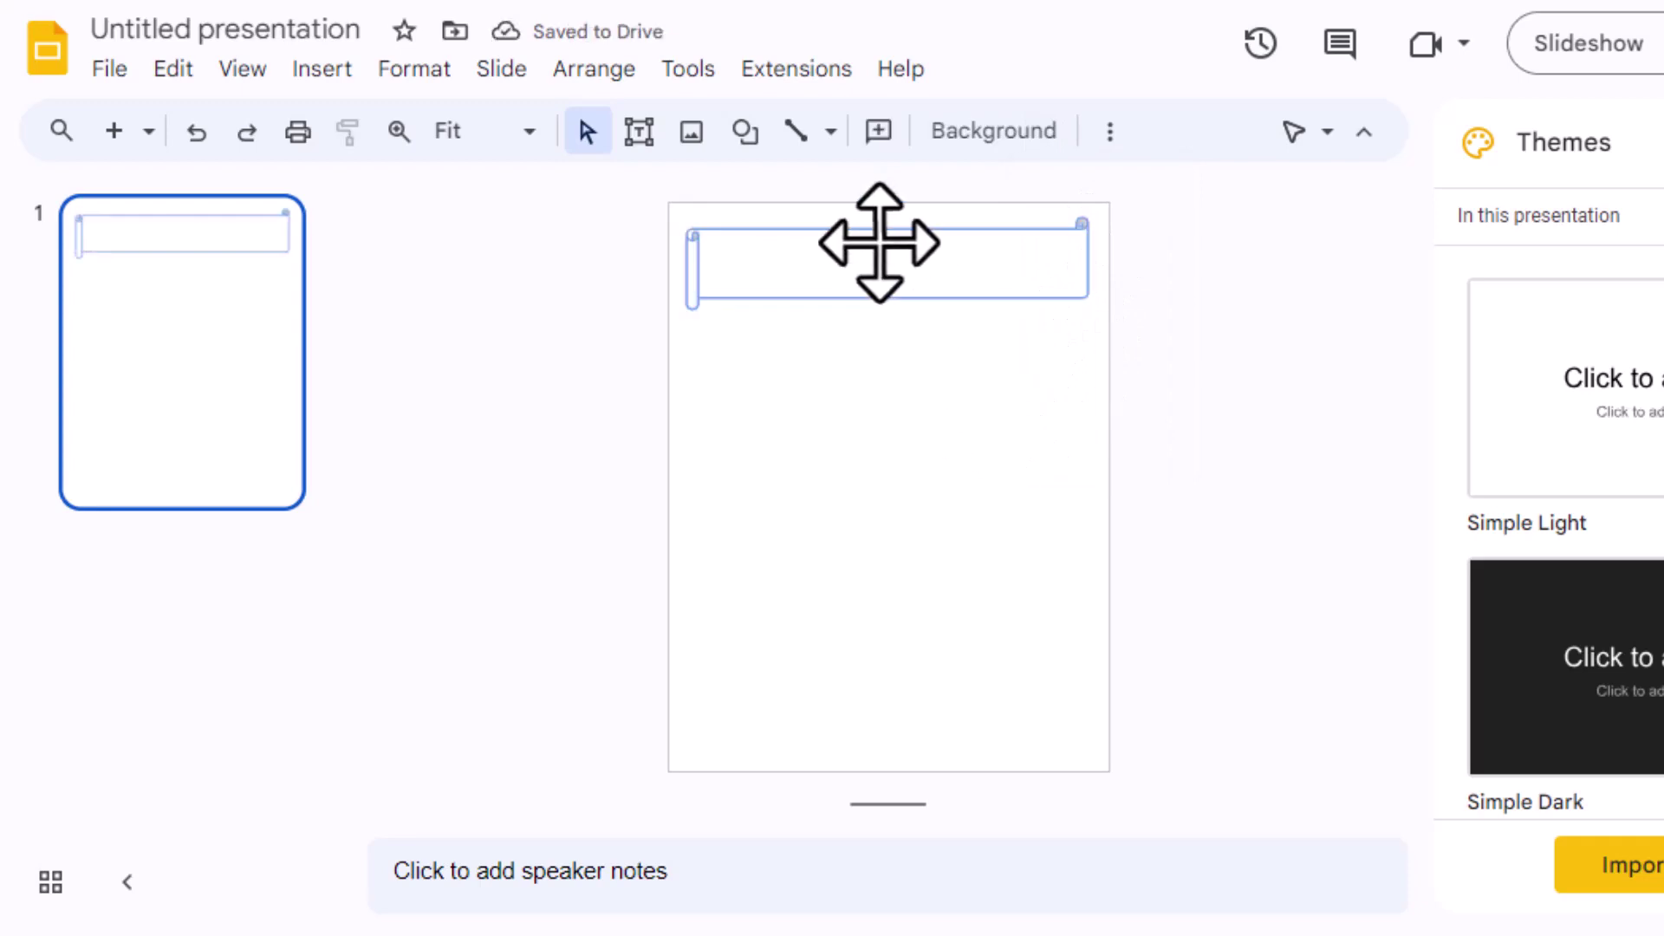
Step: Center the banner on the slide and correct the misspelled title word to 'Triangle'
{"action": "left_click_drag", "start_coordinate": [869, 257], "coordinate": [873, 251]}
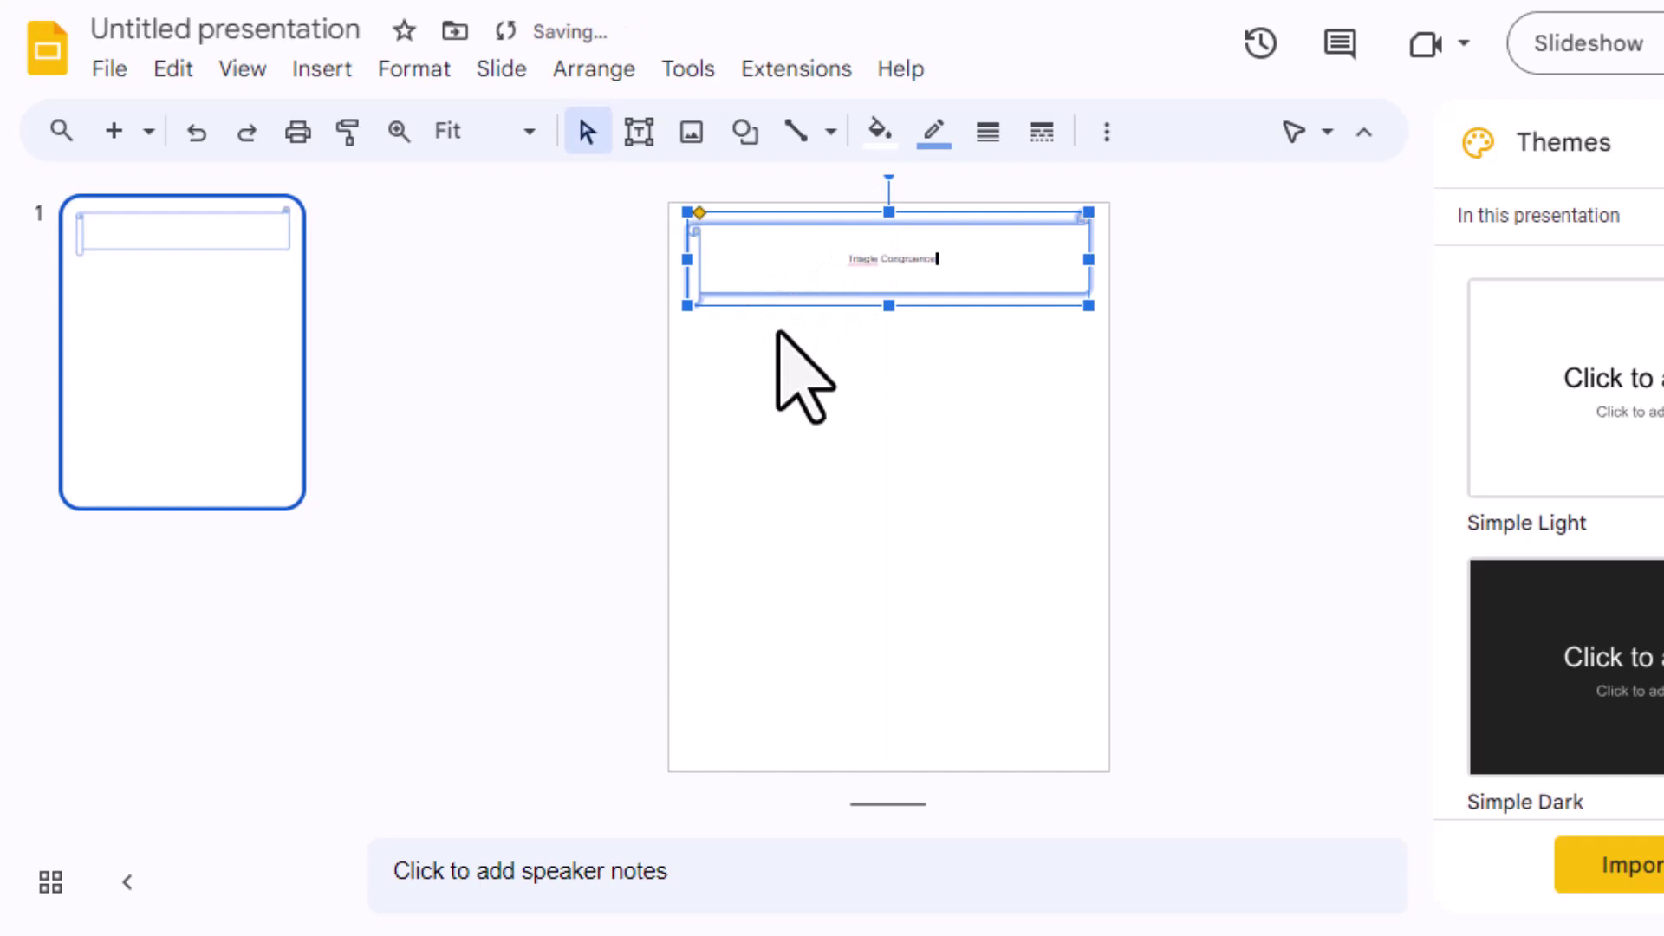
{"action": "right_click", "coordinate": [856, 260]}
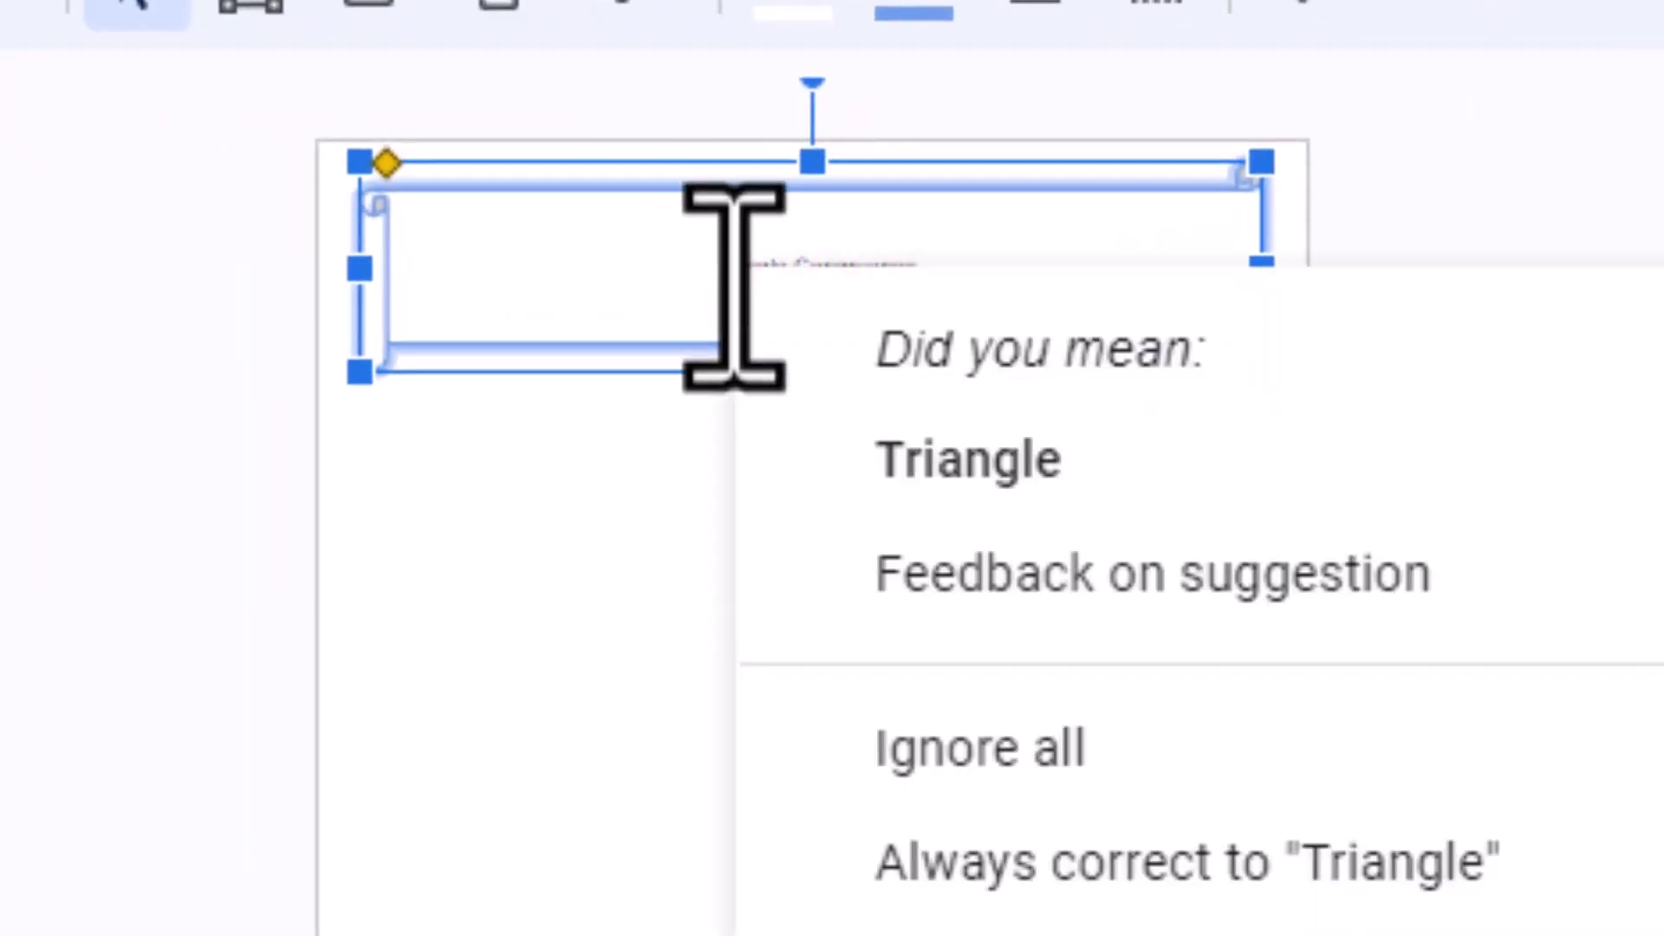
{"action": "left_click", "coordinate": [902, 457]}
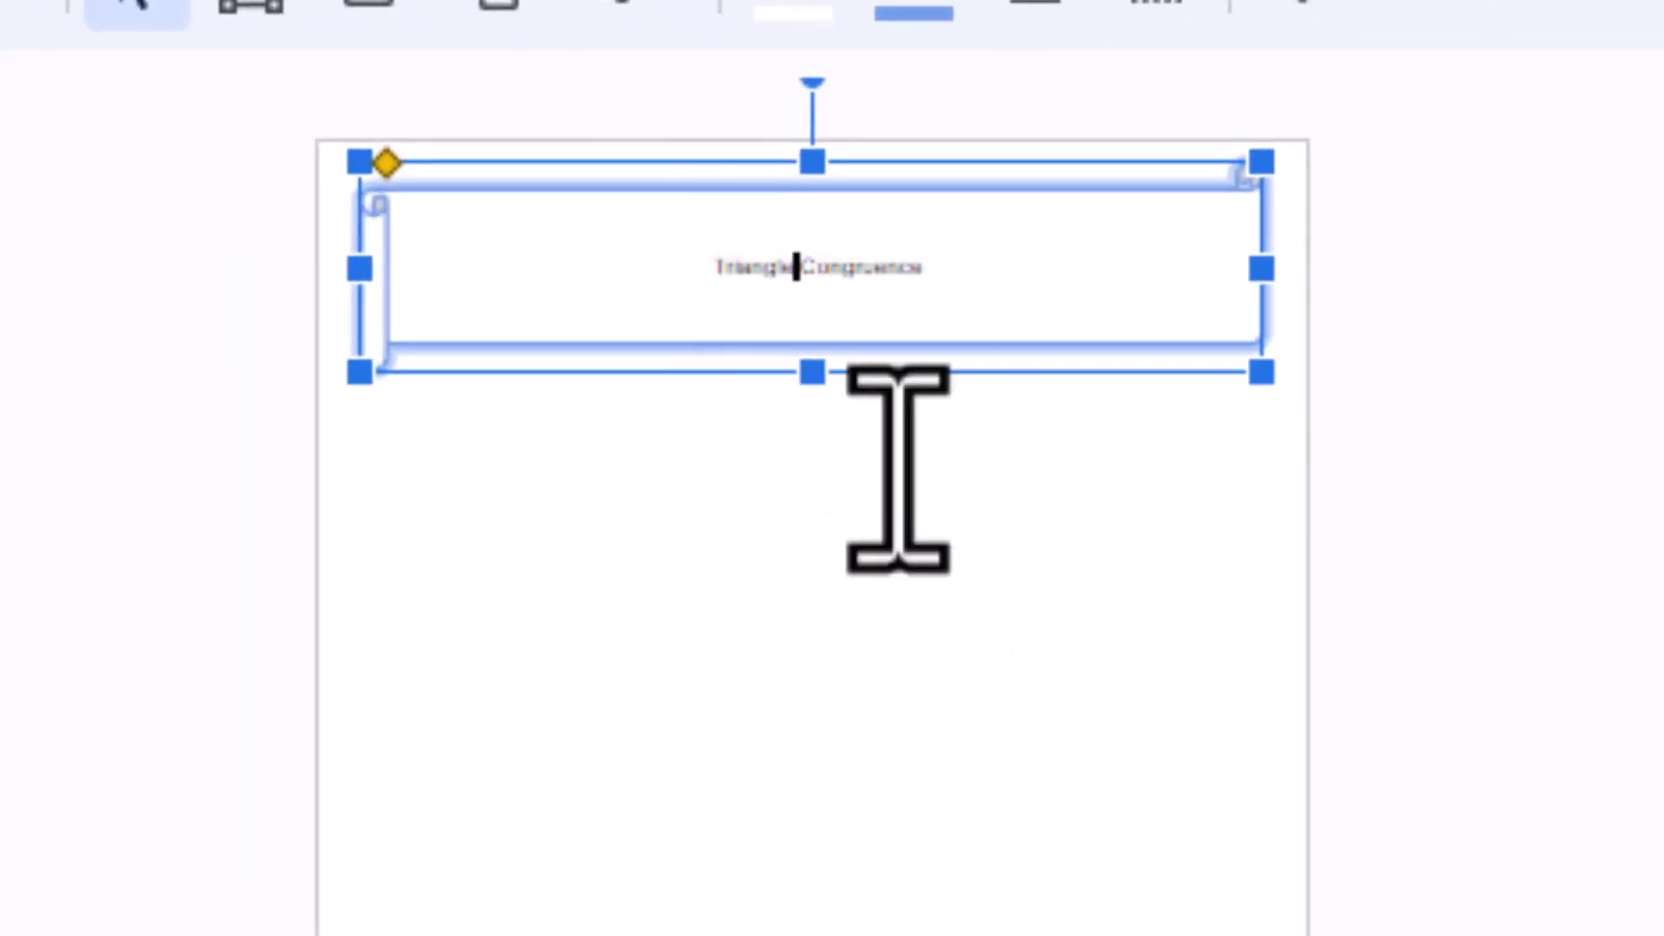
Step: Set the title font size to 60, then reduce it to 55 so it fits one line
{"action": "key", "text": "ctrl+a"}
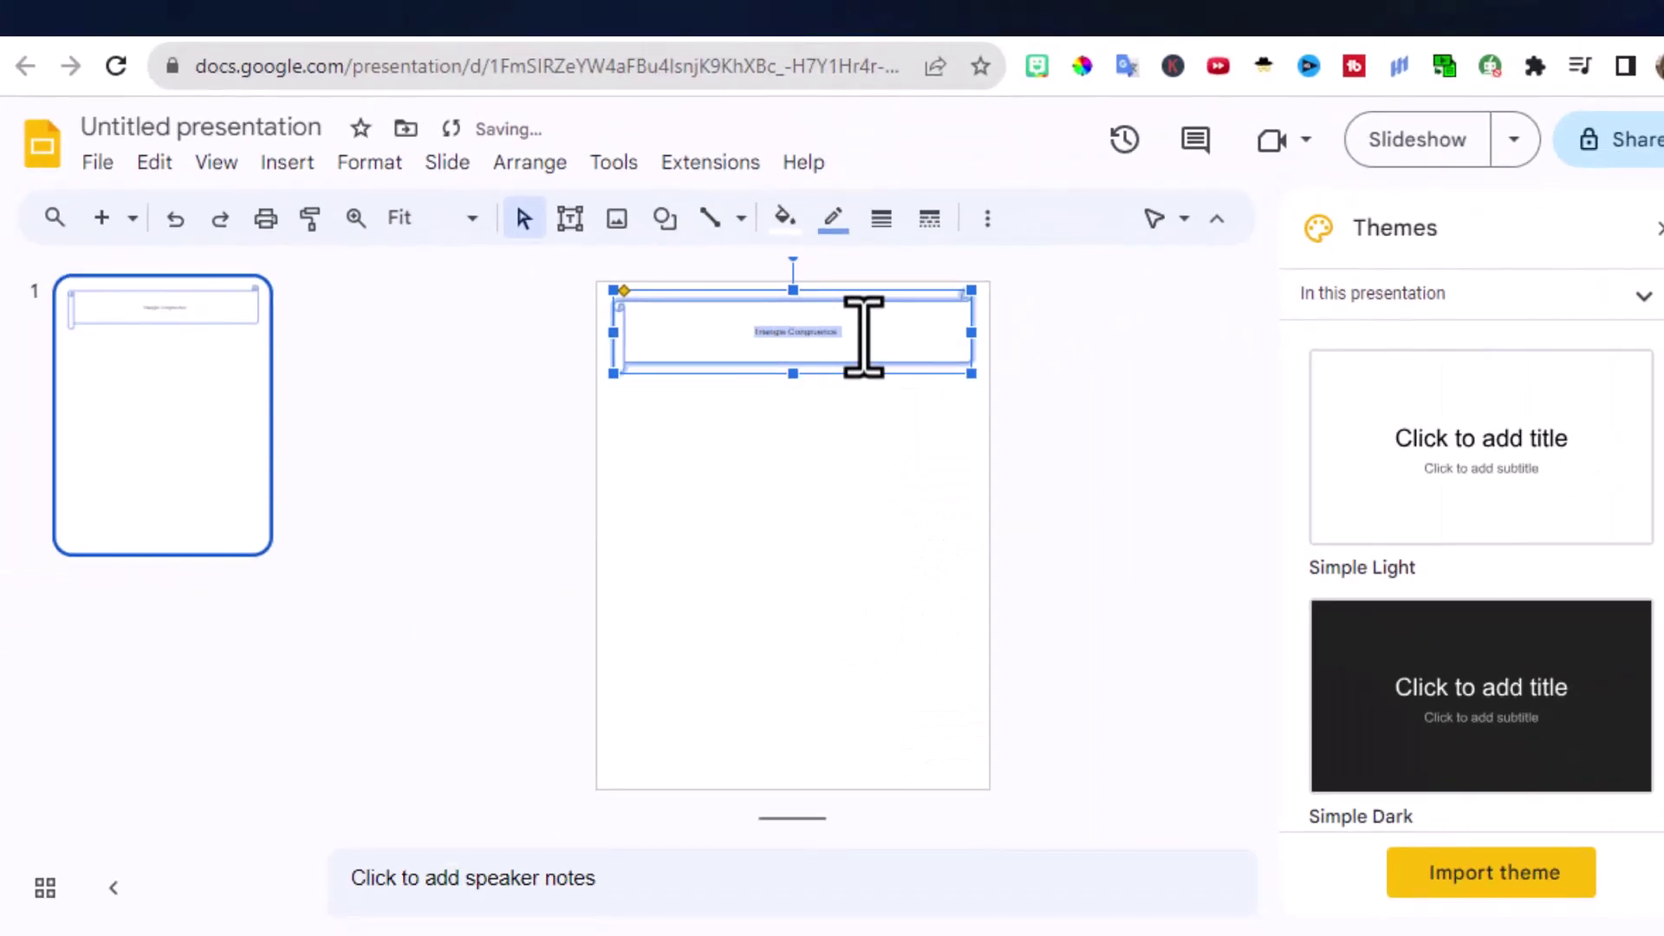
{"action": "left_click", "coordinate": [982, 224]}
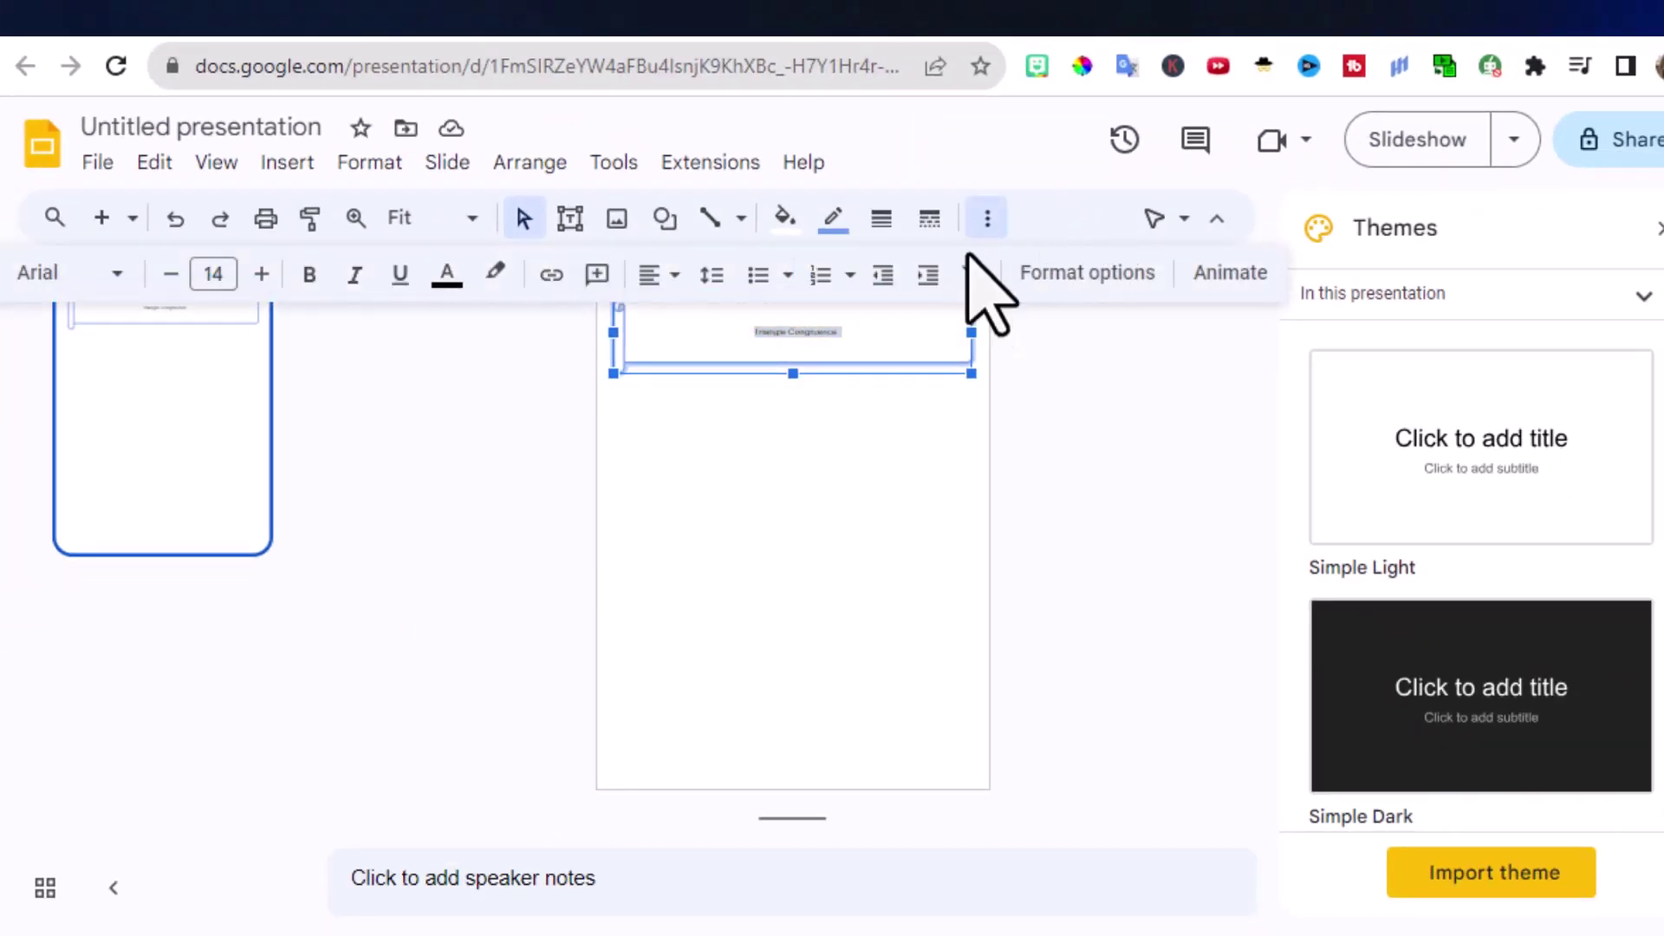
{"action": "left_click", "coordinate": [223, 270]}
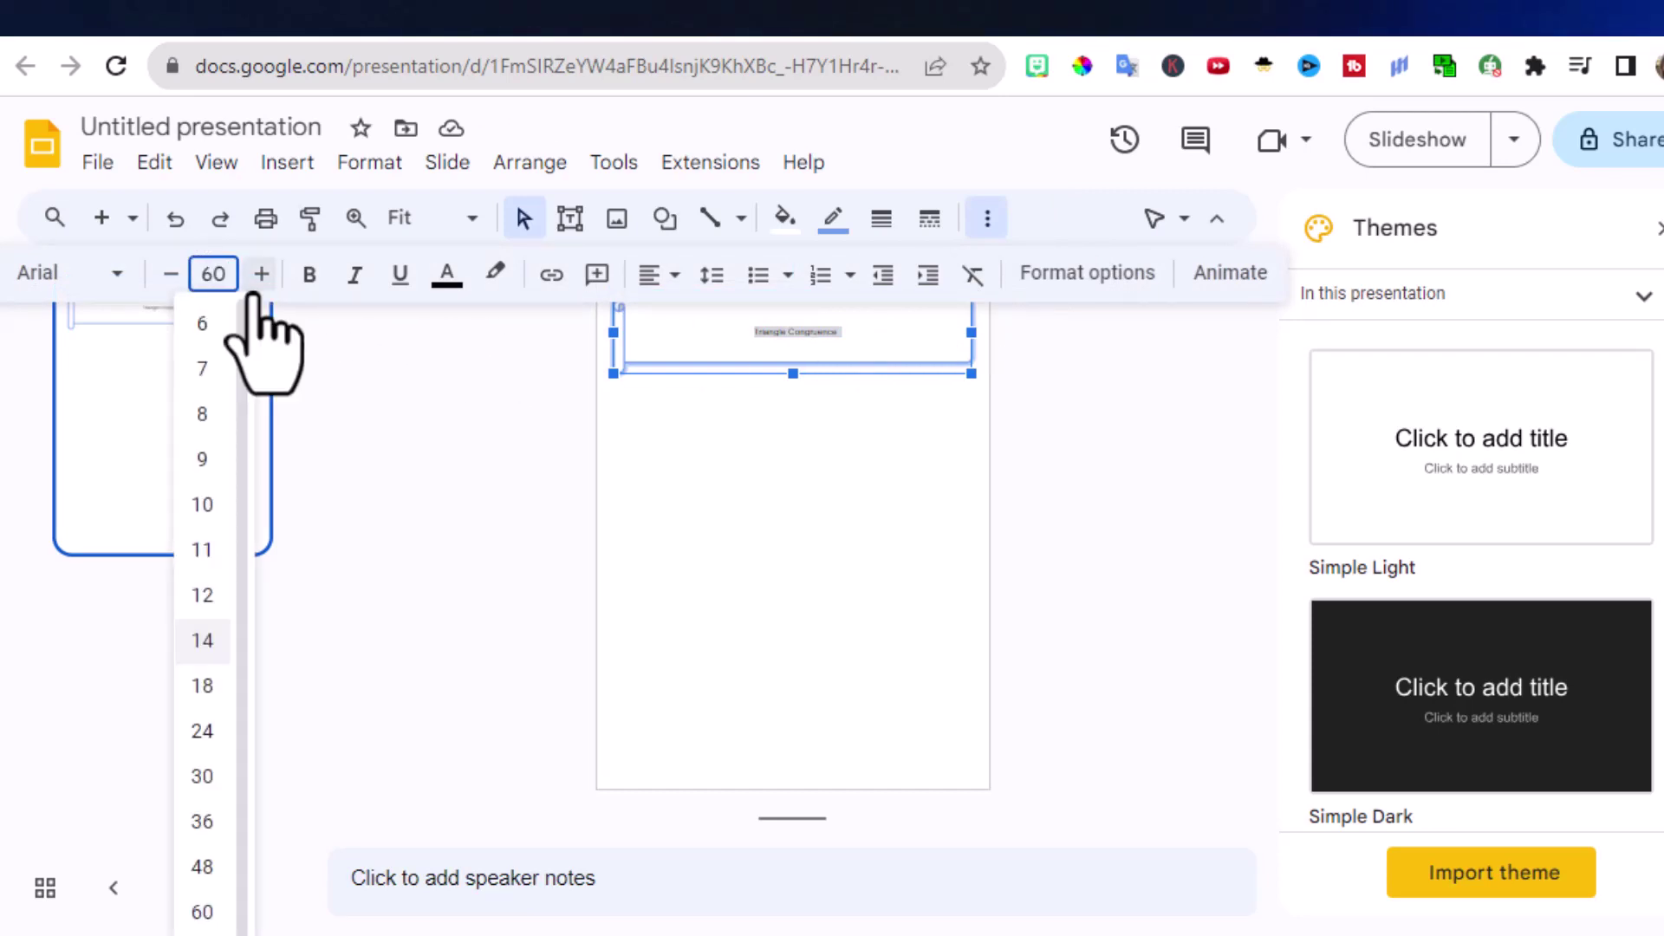
{"action": "type", "text": "60"}
{"action": "key", "text": "Return"}
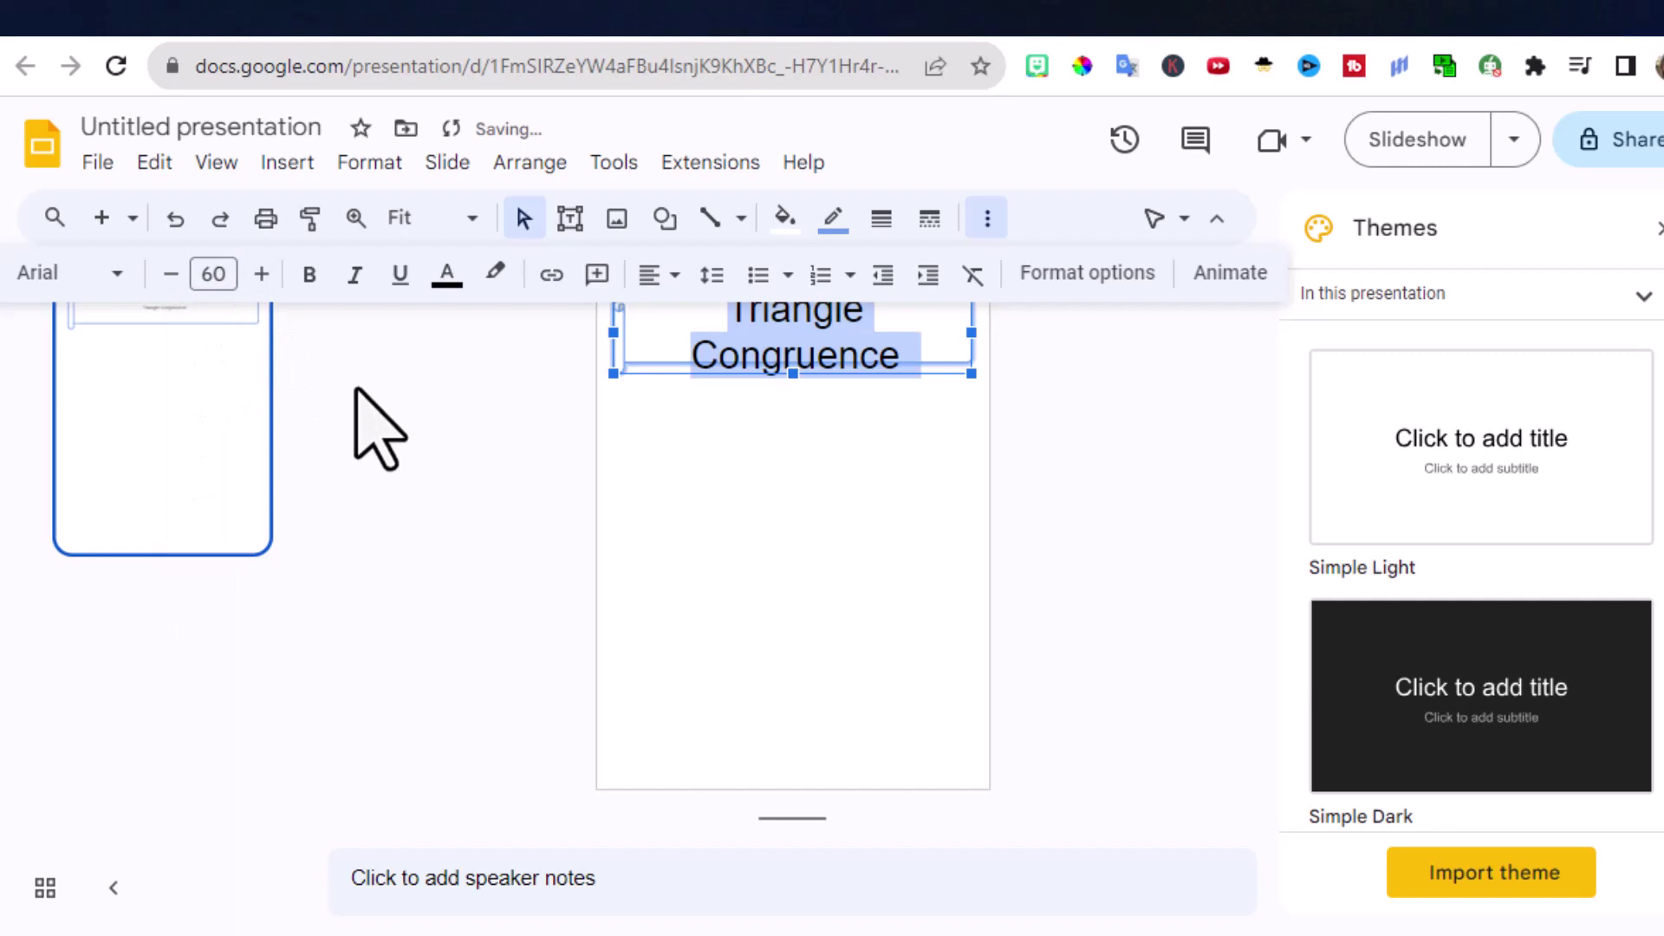
{"action": "left_click", "coordinate": [228, 282]}
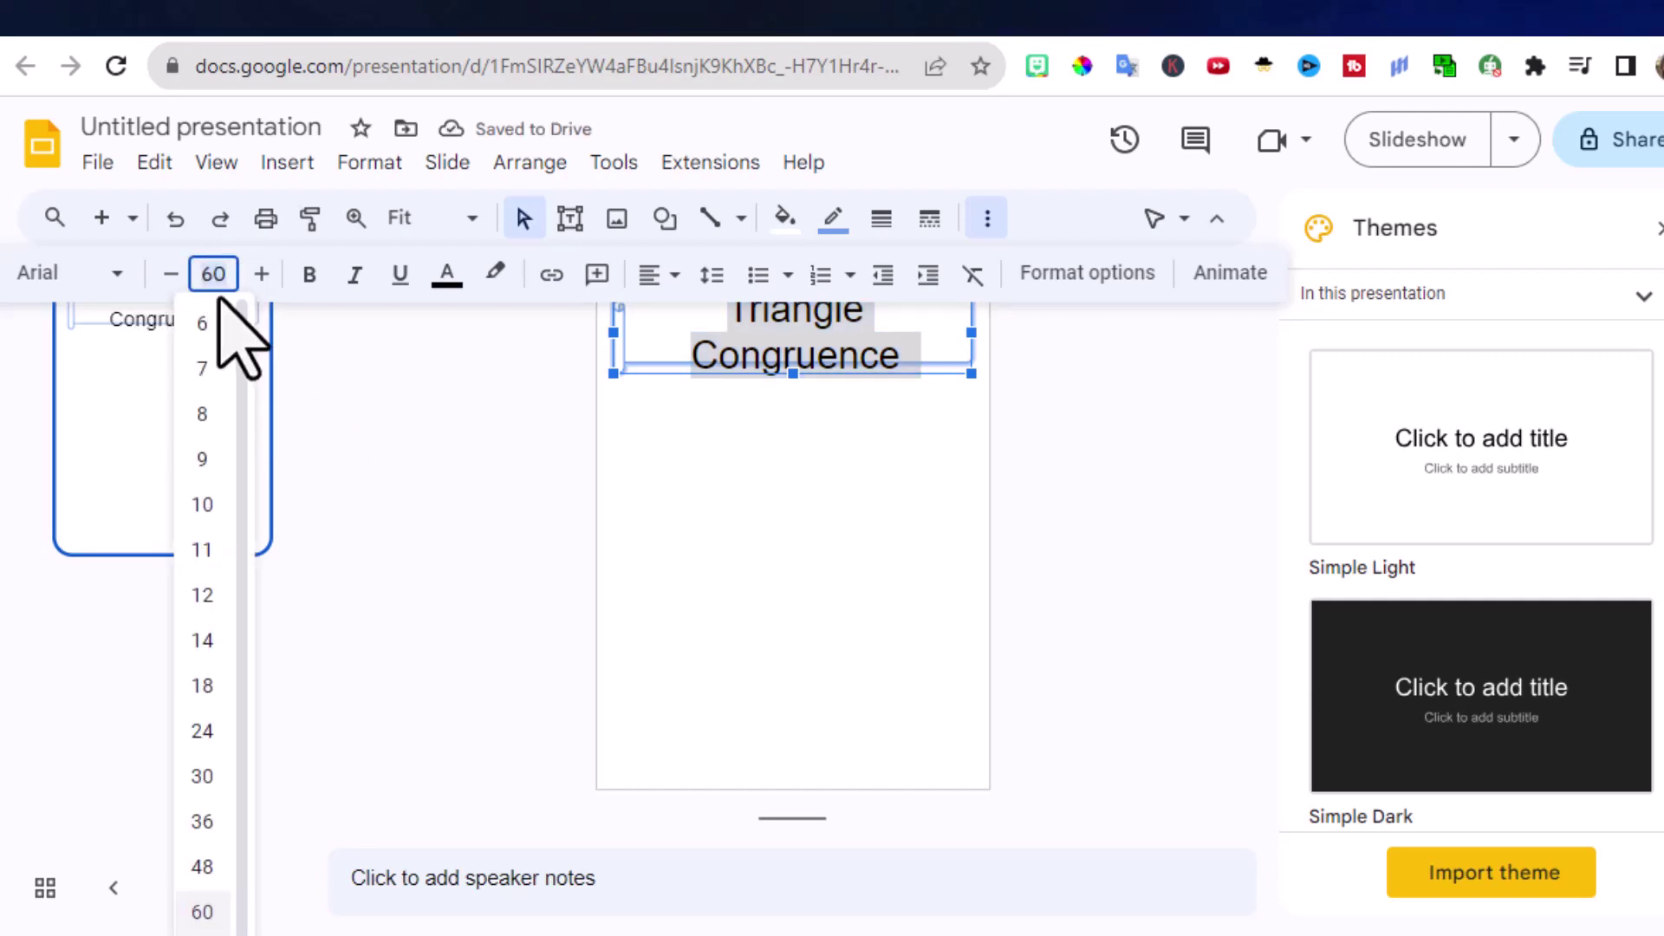
{"action": "left_click", "coordinate": [171, 275]}
{"action": "left_click", "coordinate": [172, 275]}
{"action": "left_click", "coordinate": [172, 275]}
{"action": "left_click", "coordinate": [172, 276]}
{"action": "left_click", "coordinate": [171, 276]}
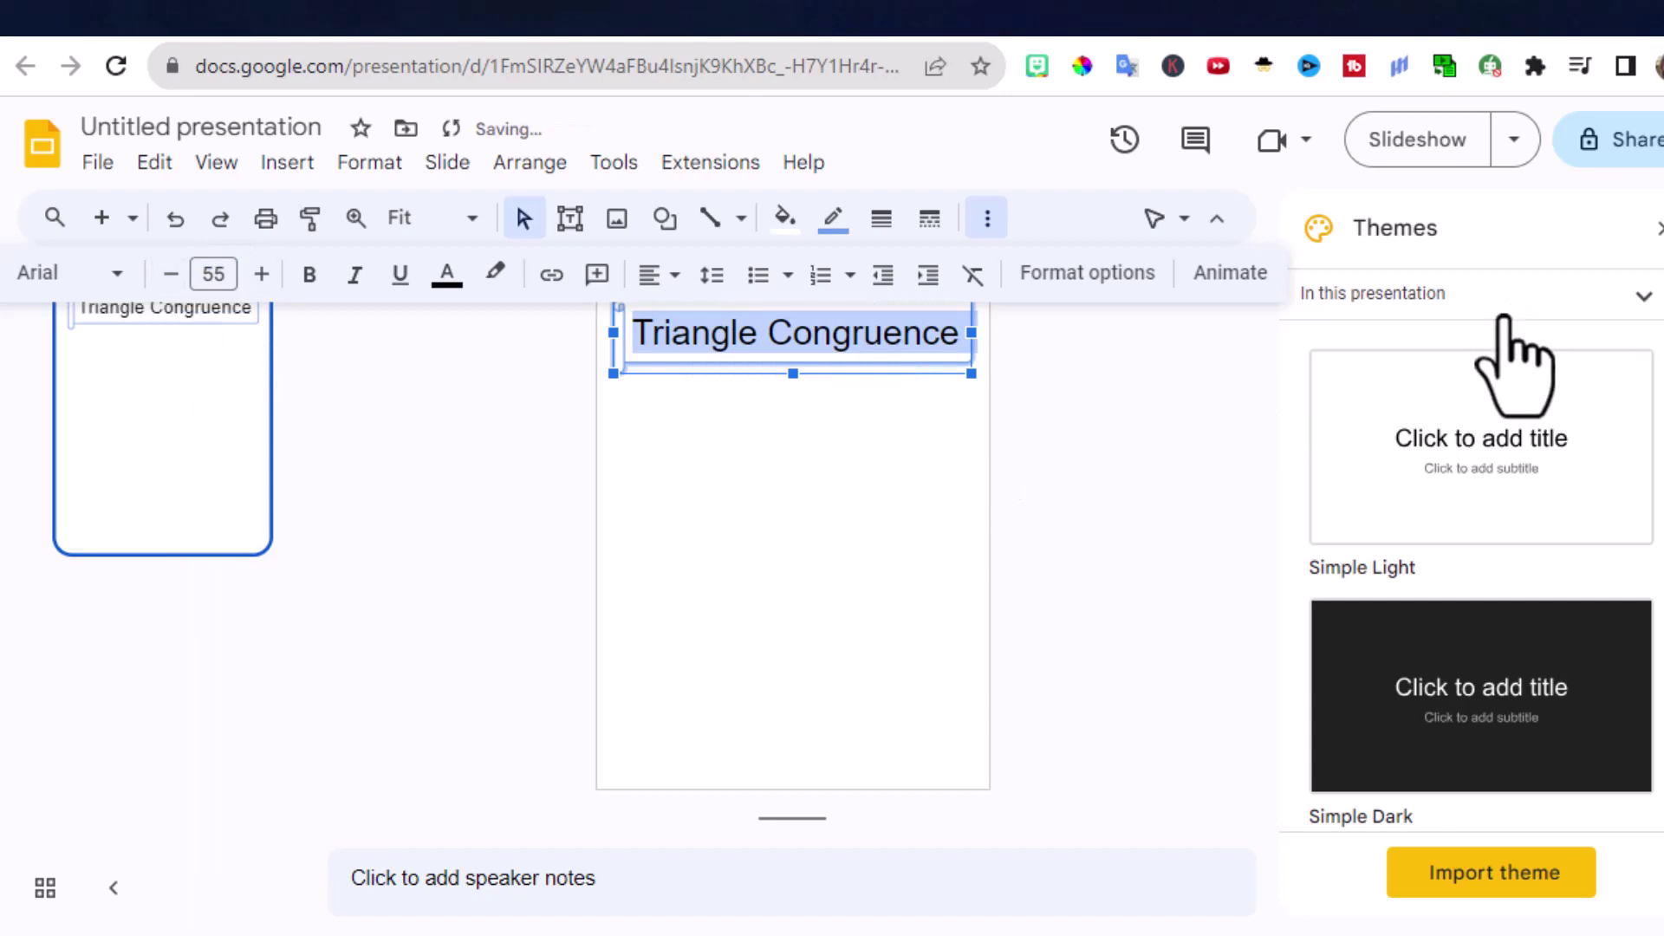
Step: Close the Themes panel and switch the title font to Bubblegum Sans
{"action": "left_click", "coordinate": [1657, 228]}
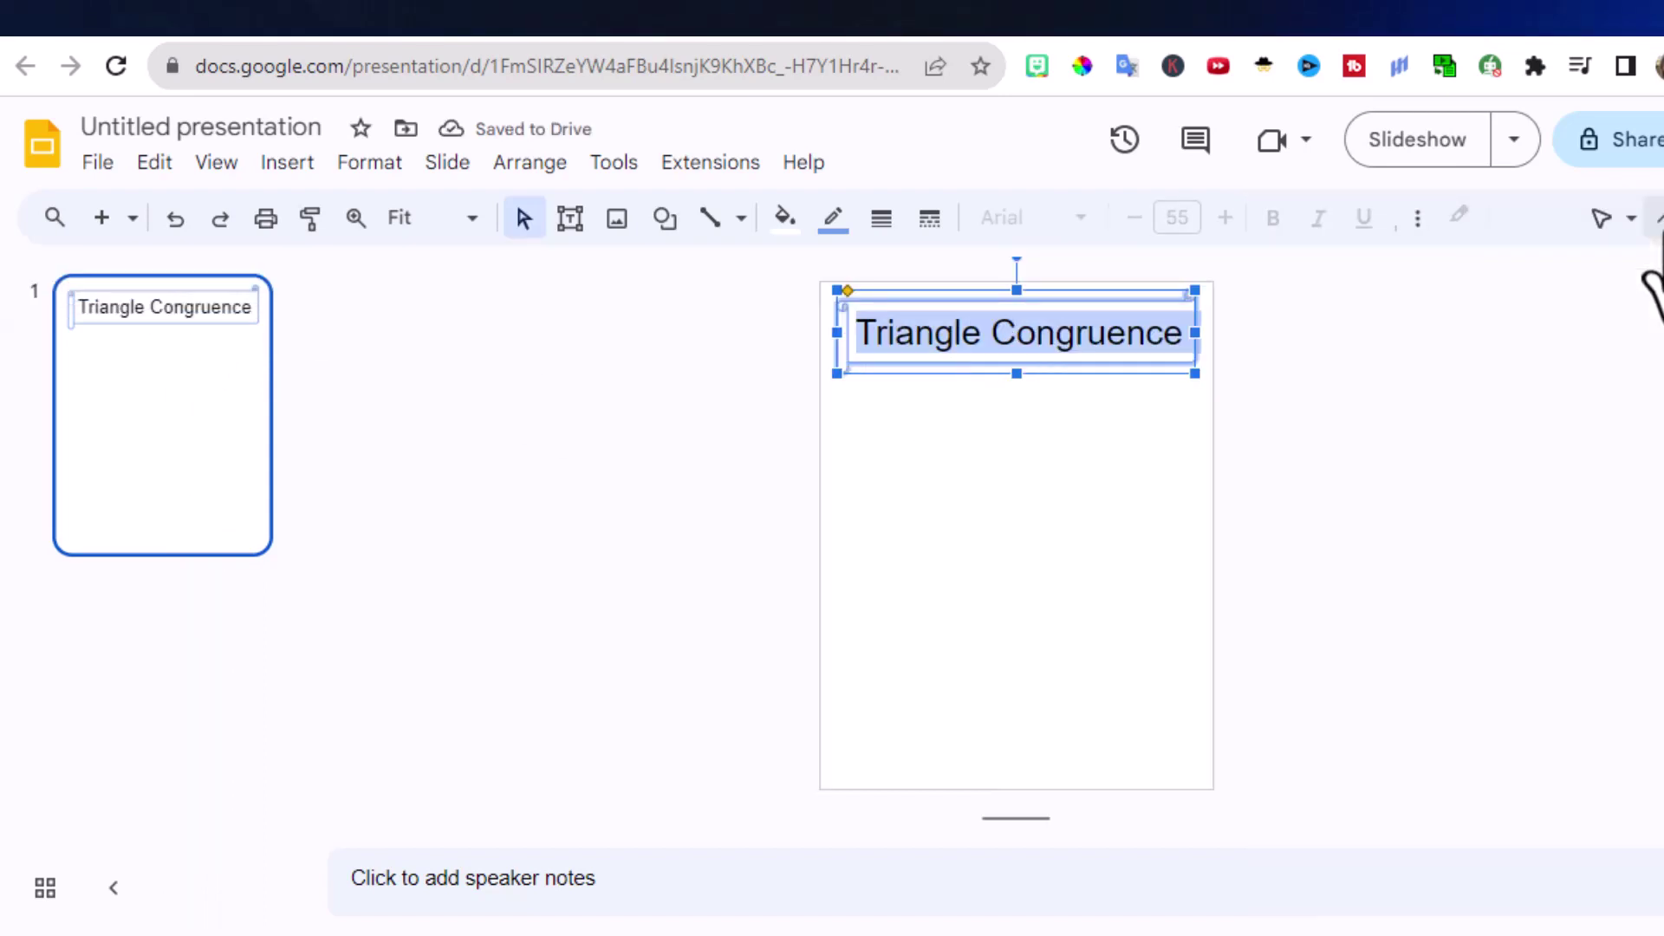
{"action": "left_click", "coordinate": [1079, 219]}
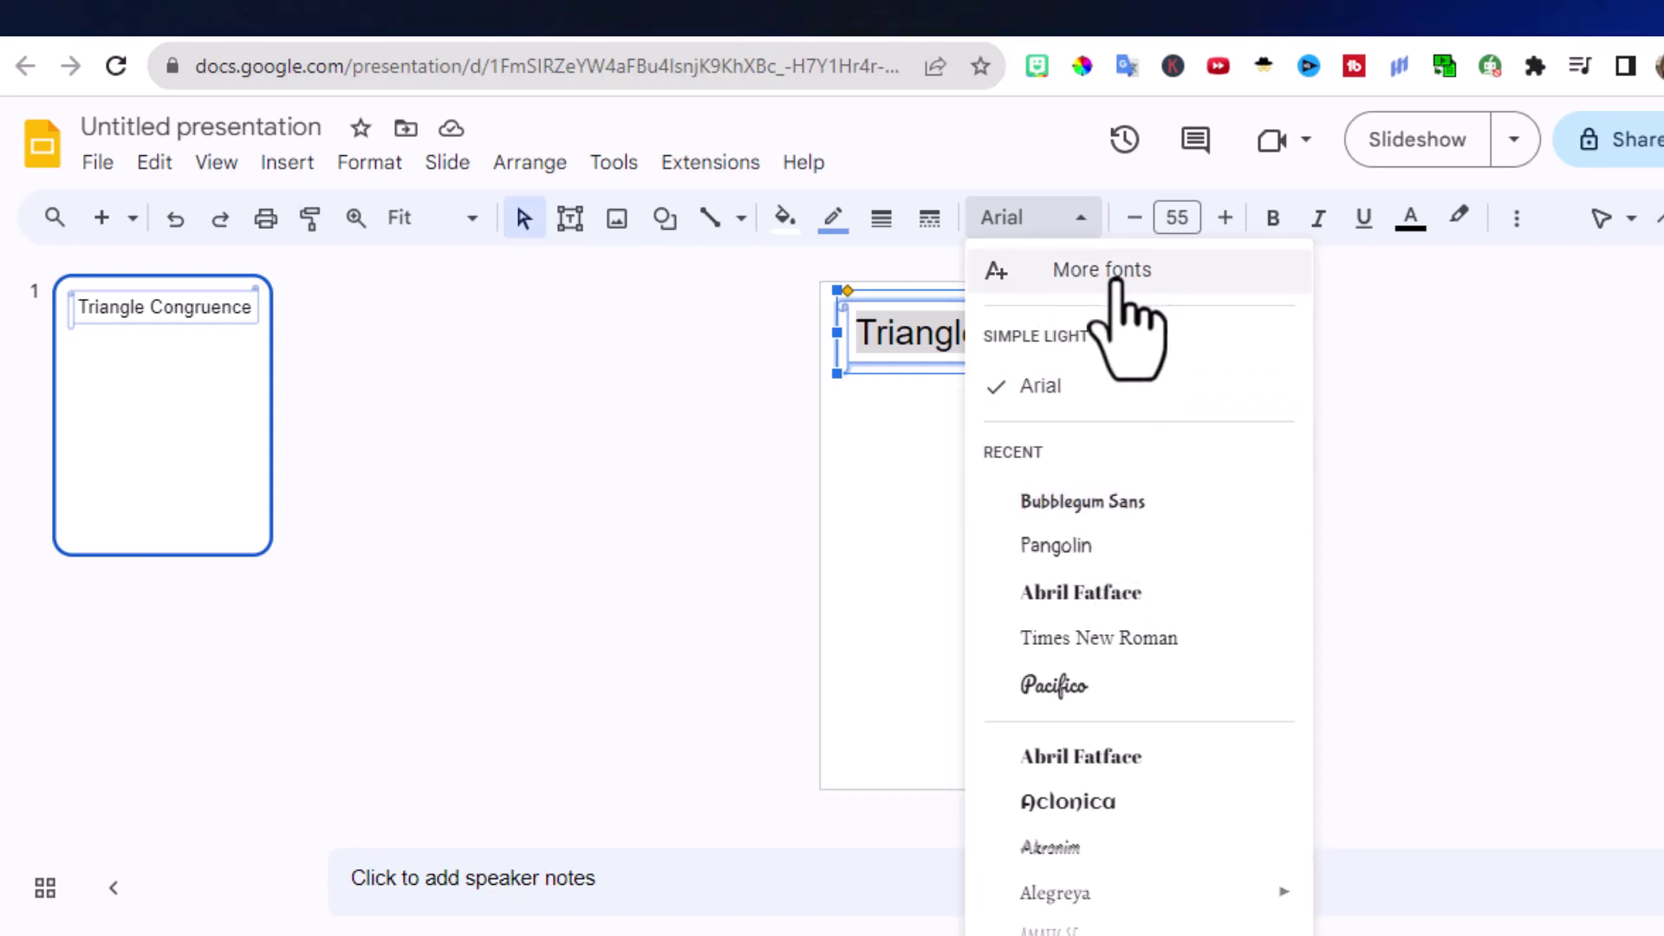
{"action": "left_click", "coordinate": [1075, 502]}
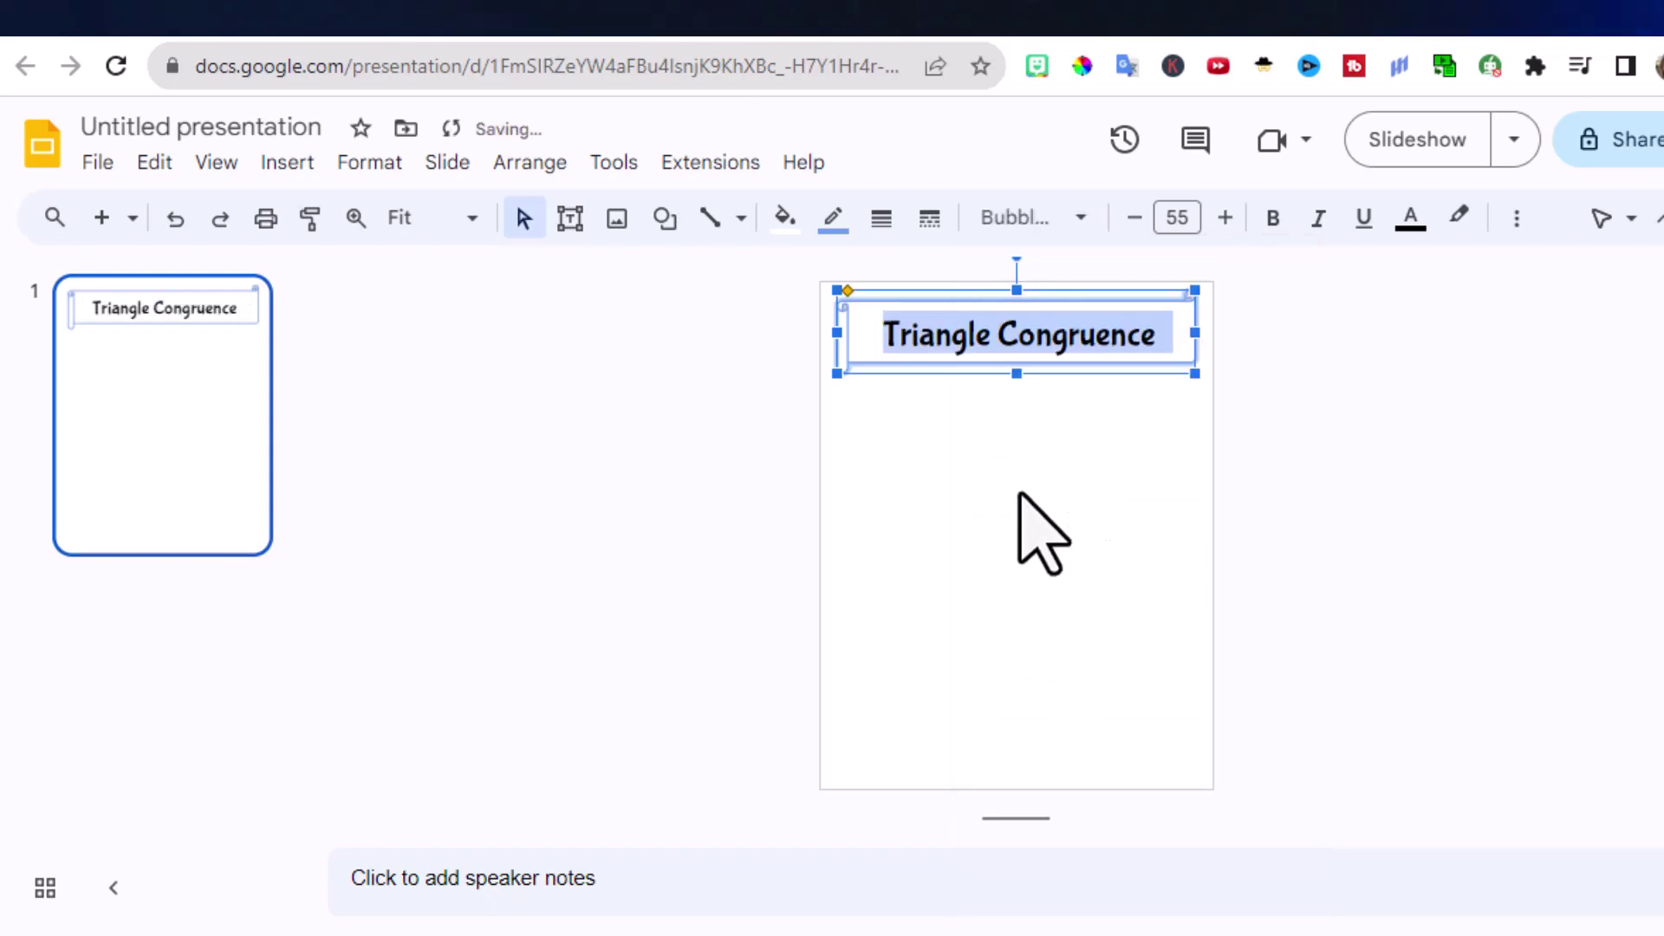
Step: Increase the title size step by step to 65 points, then deselect the box
{"action": "left_click", "coordinate": [1225, 221]}
{"action": "left_click", "coordinate": [1225, 221]}
{"action": "left_click", "coordinate": [1224, 221]}
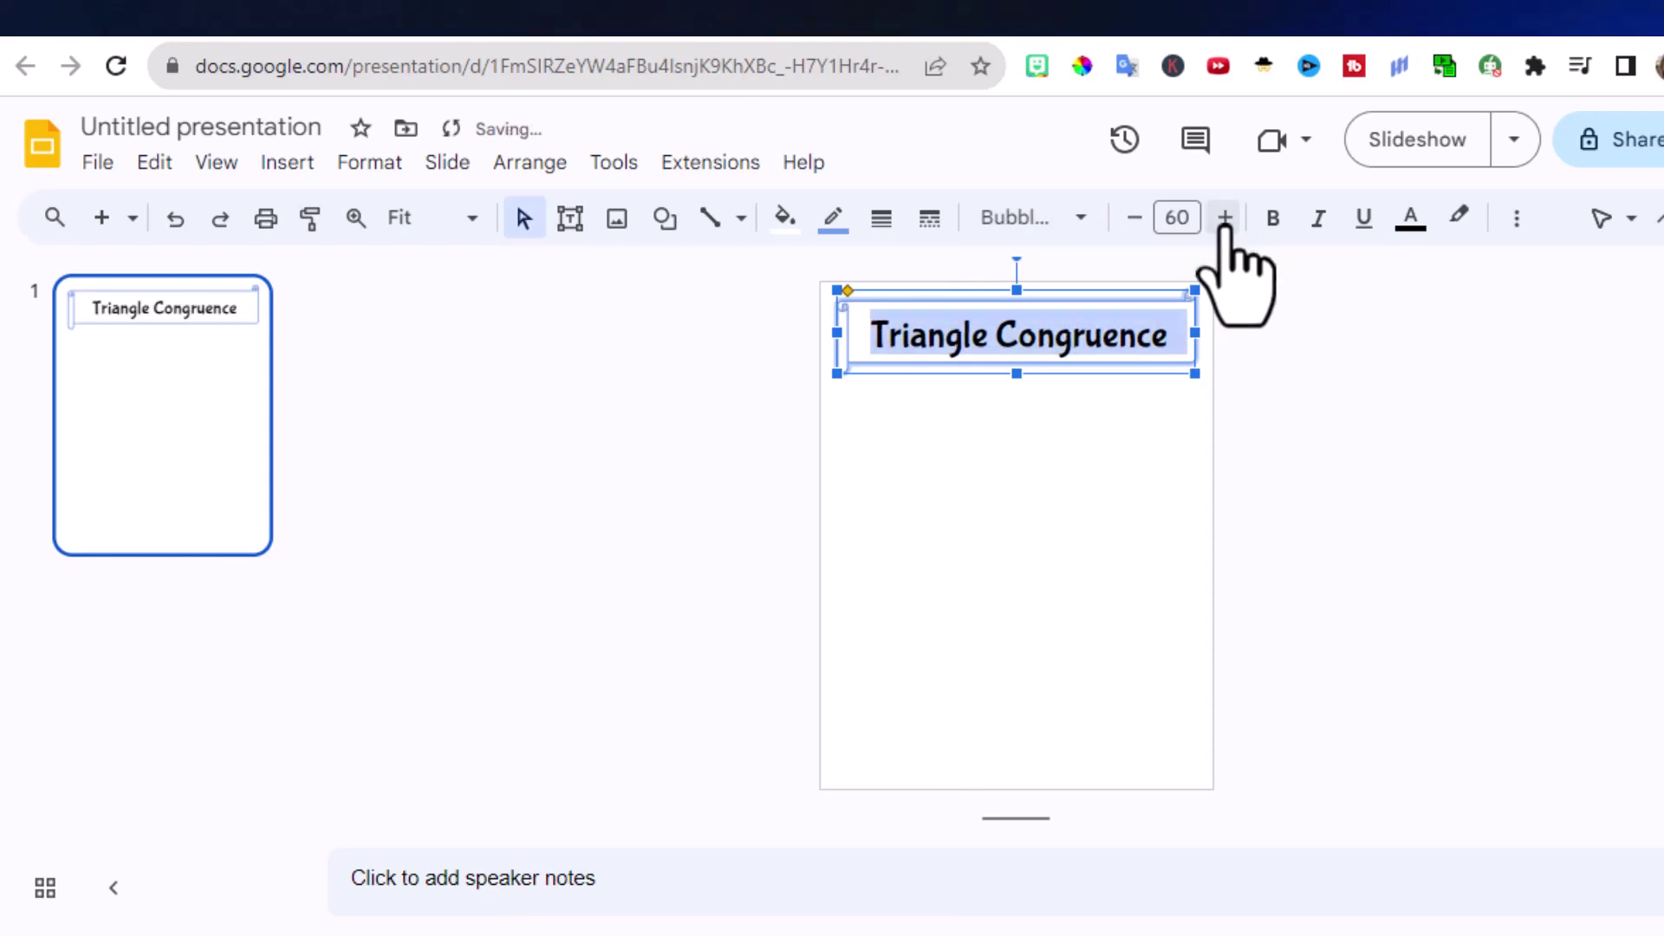
{"action": "left_click", "coordinate": [1225, 221]}
{"action": "left_click", "coordinate": [1225, 221]}
{"action": "left_click", "coordinate": [1224, 221]}
{"action": "left_click", "coordinate": [1225, 221]}
{"action": "left_click", "coordinate": [1224, 221]}
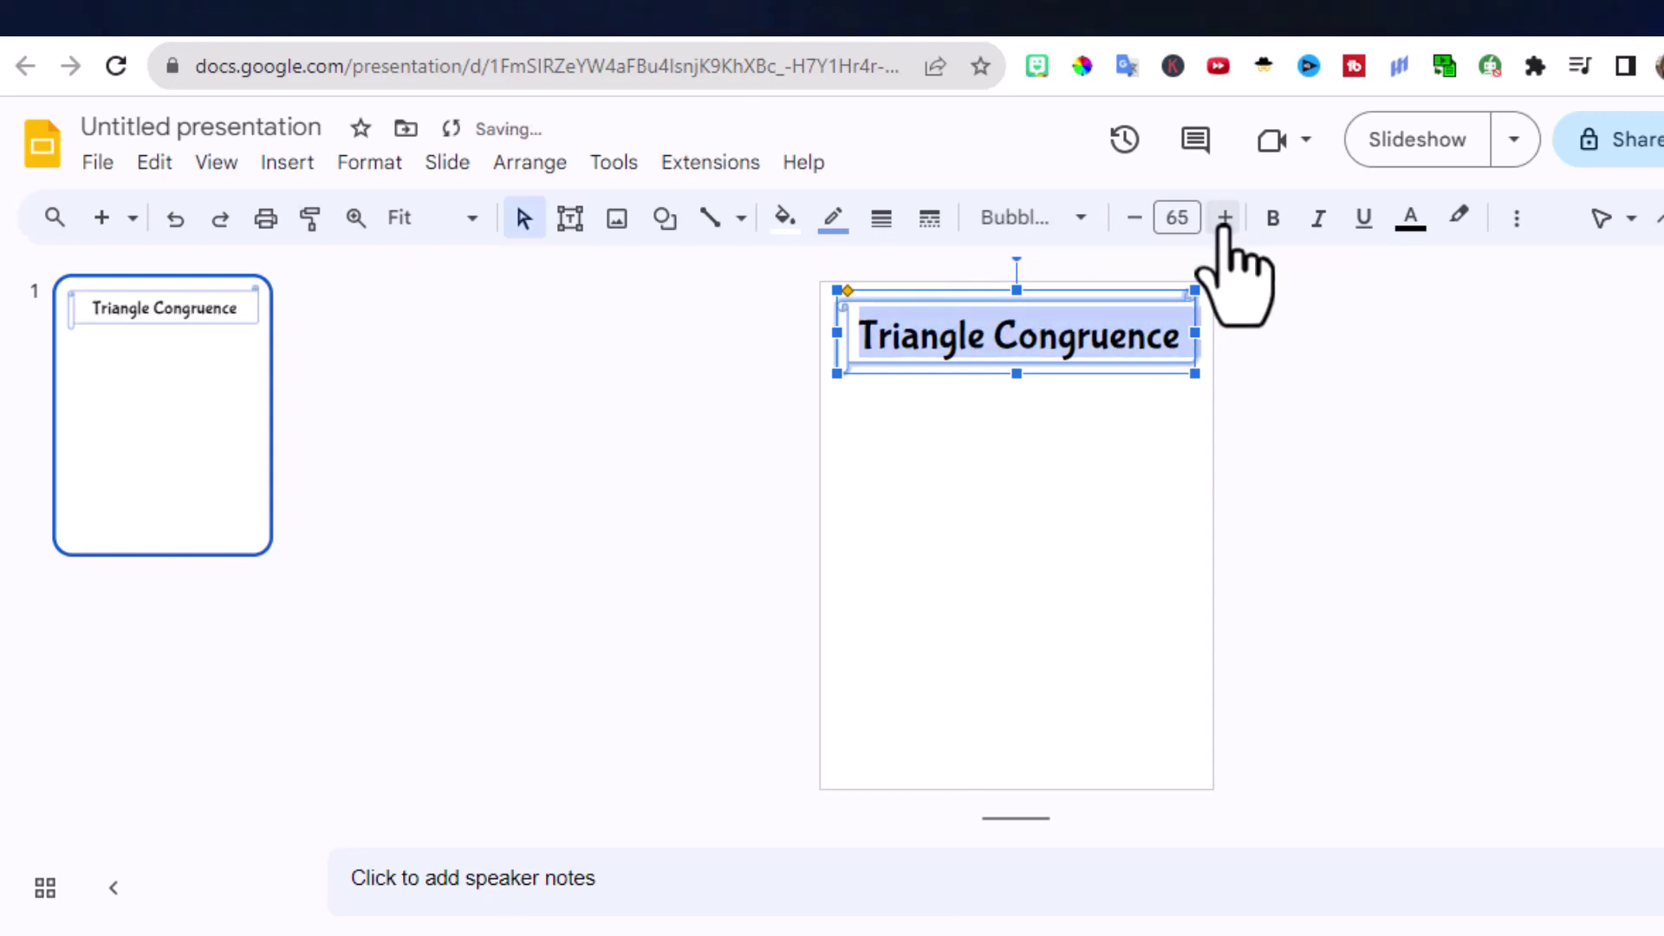
{"action": "left_click", "coordinate": [1284, 403]}
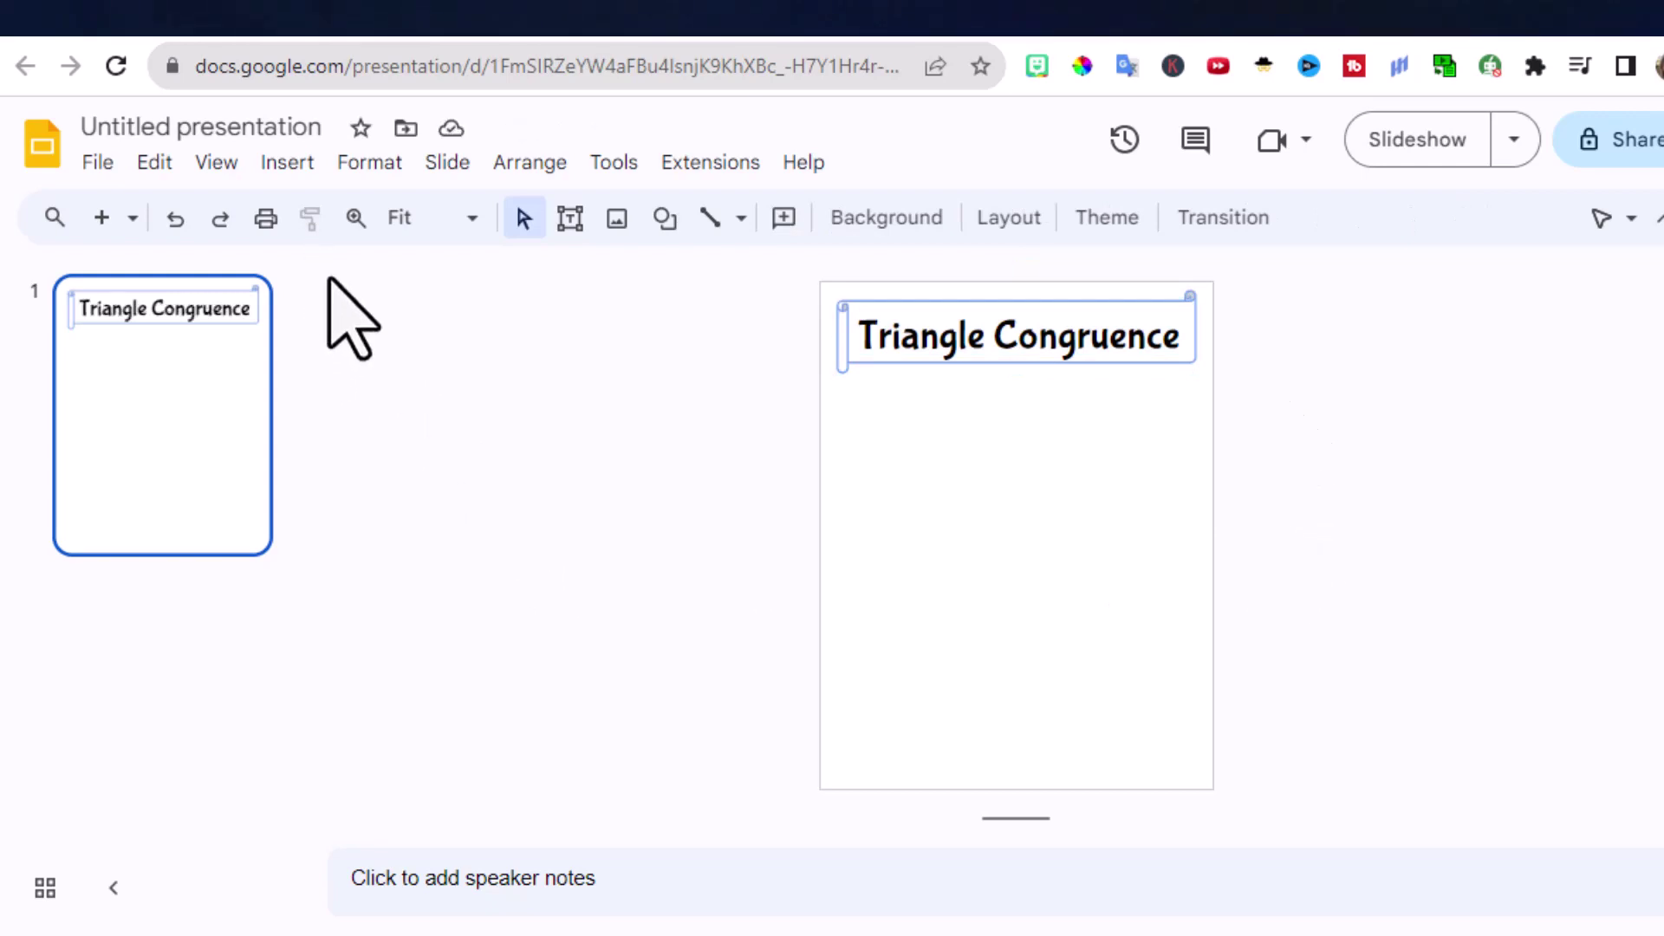
Step: Draw a rounded rectangle as a square directly below the title banner
{"action": "left_click", "coordinate": [287, 162]}
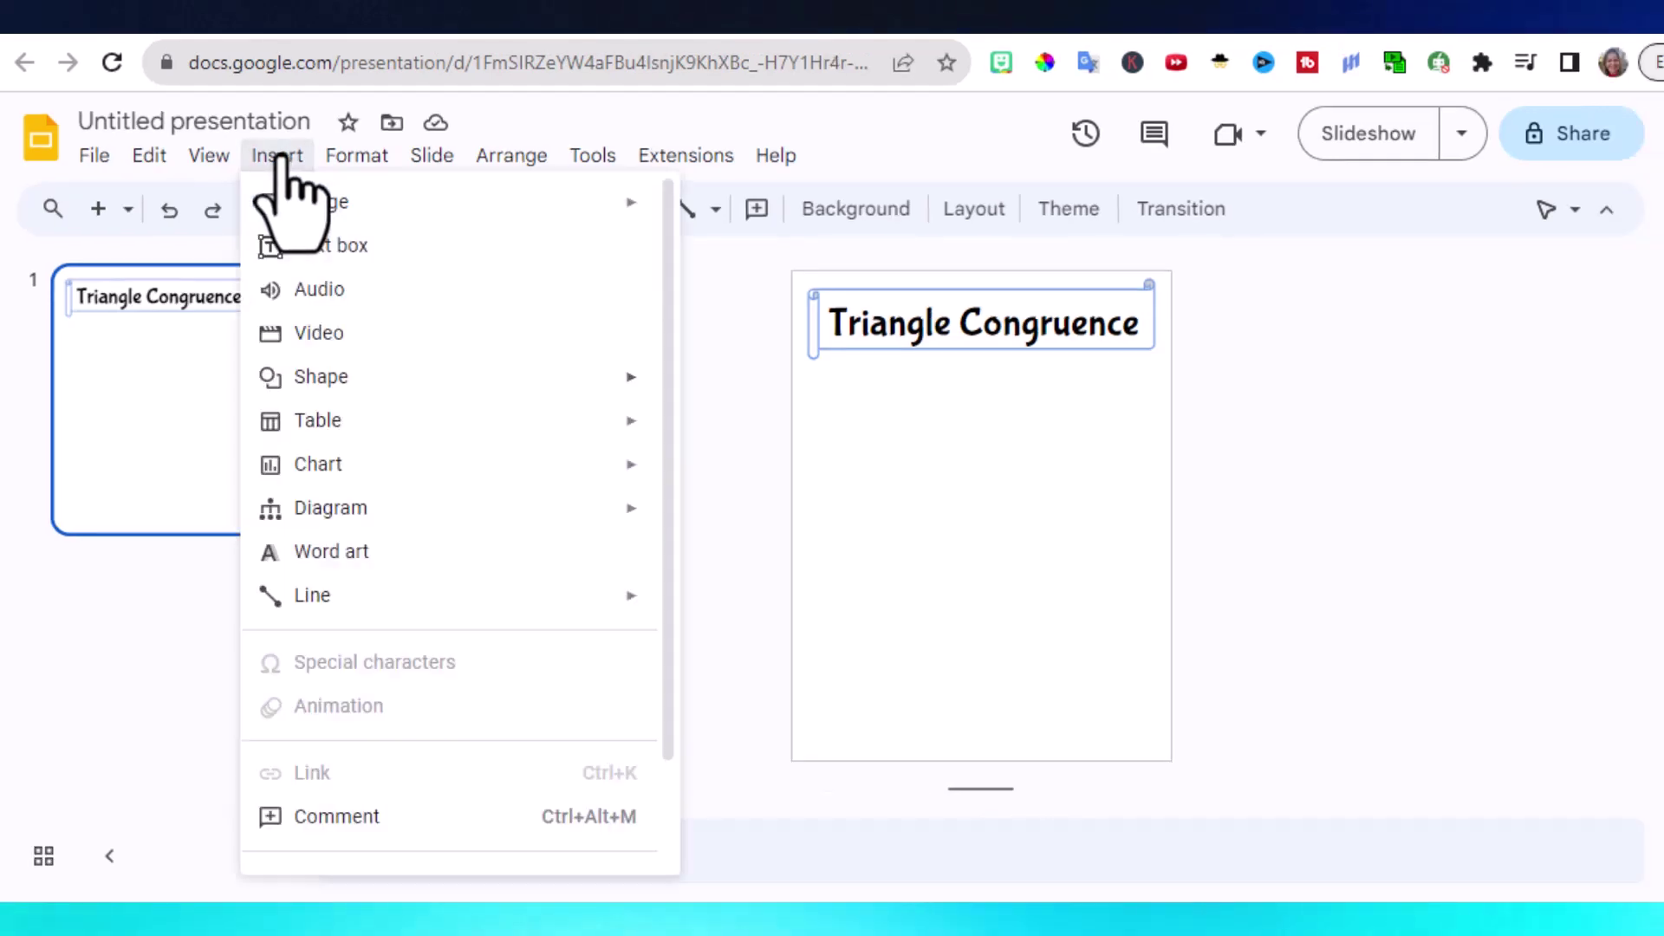
{"action": "mouse_move", "coordinate": [572, 381]}
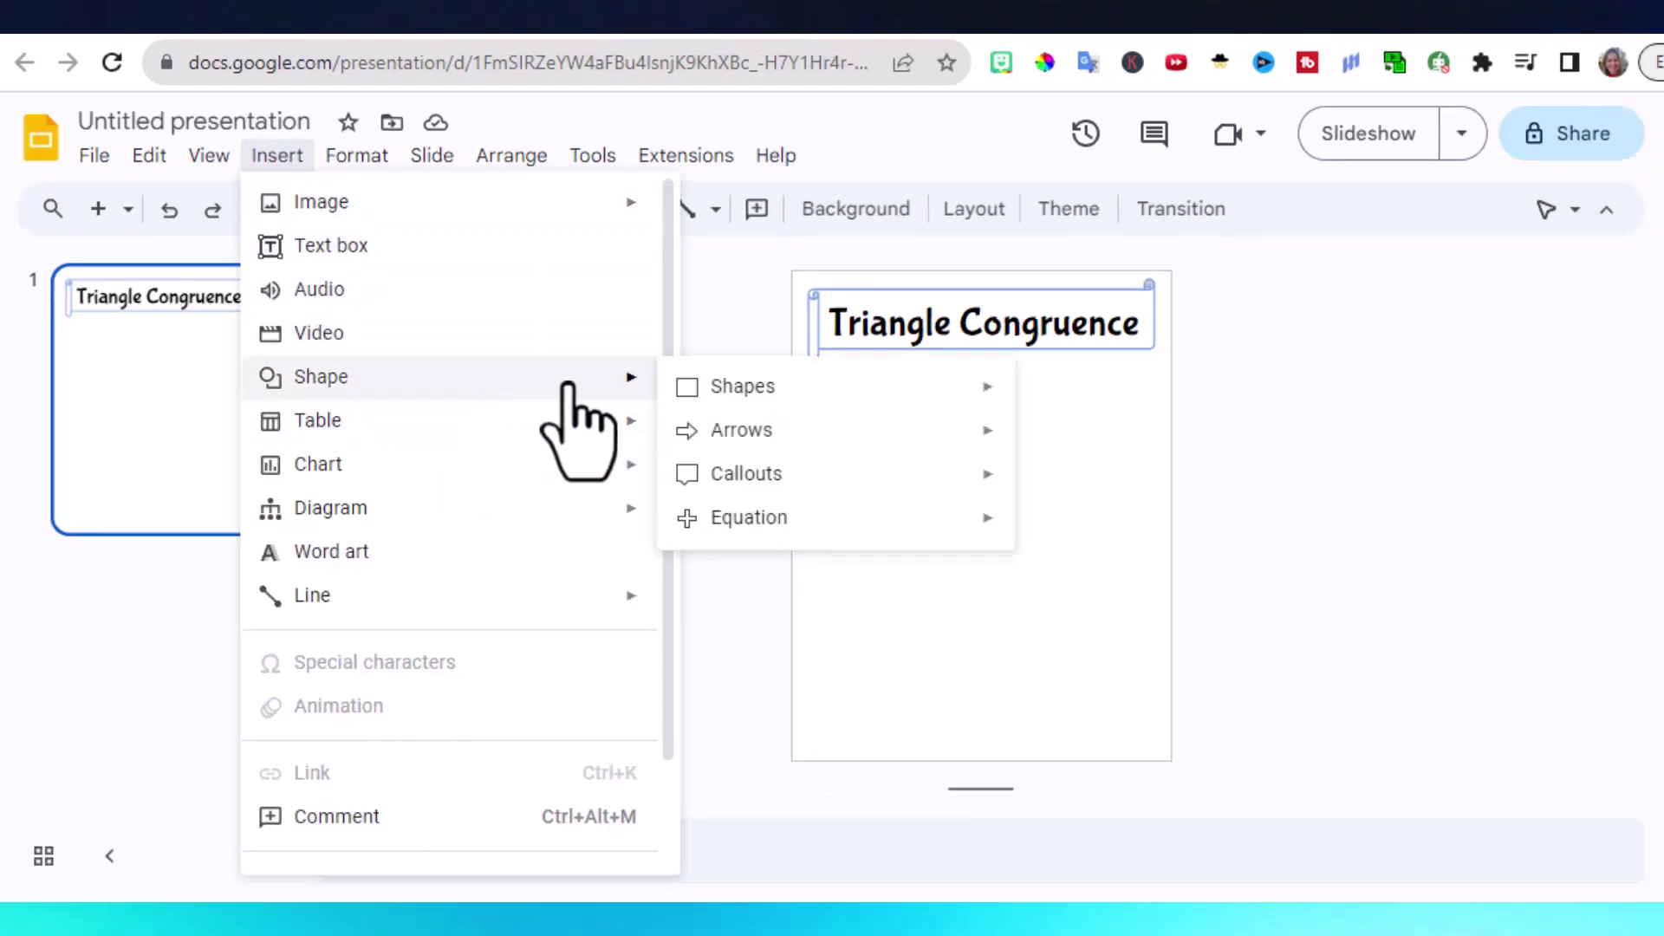
{"action": "mouse_move", "coordinate": [988, 400]}
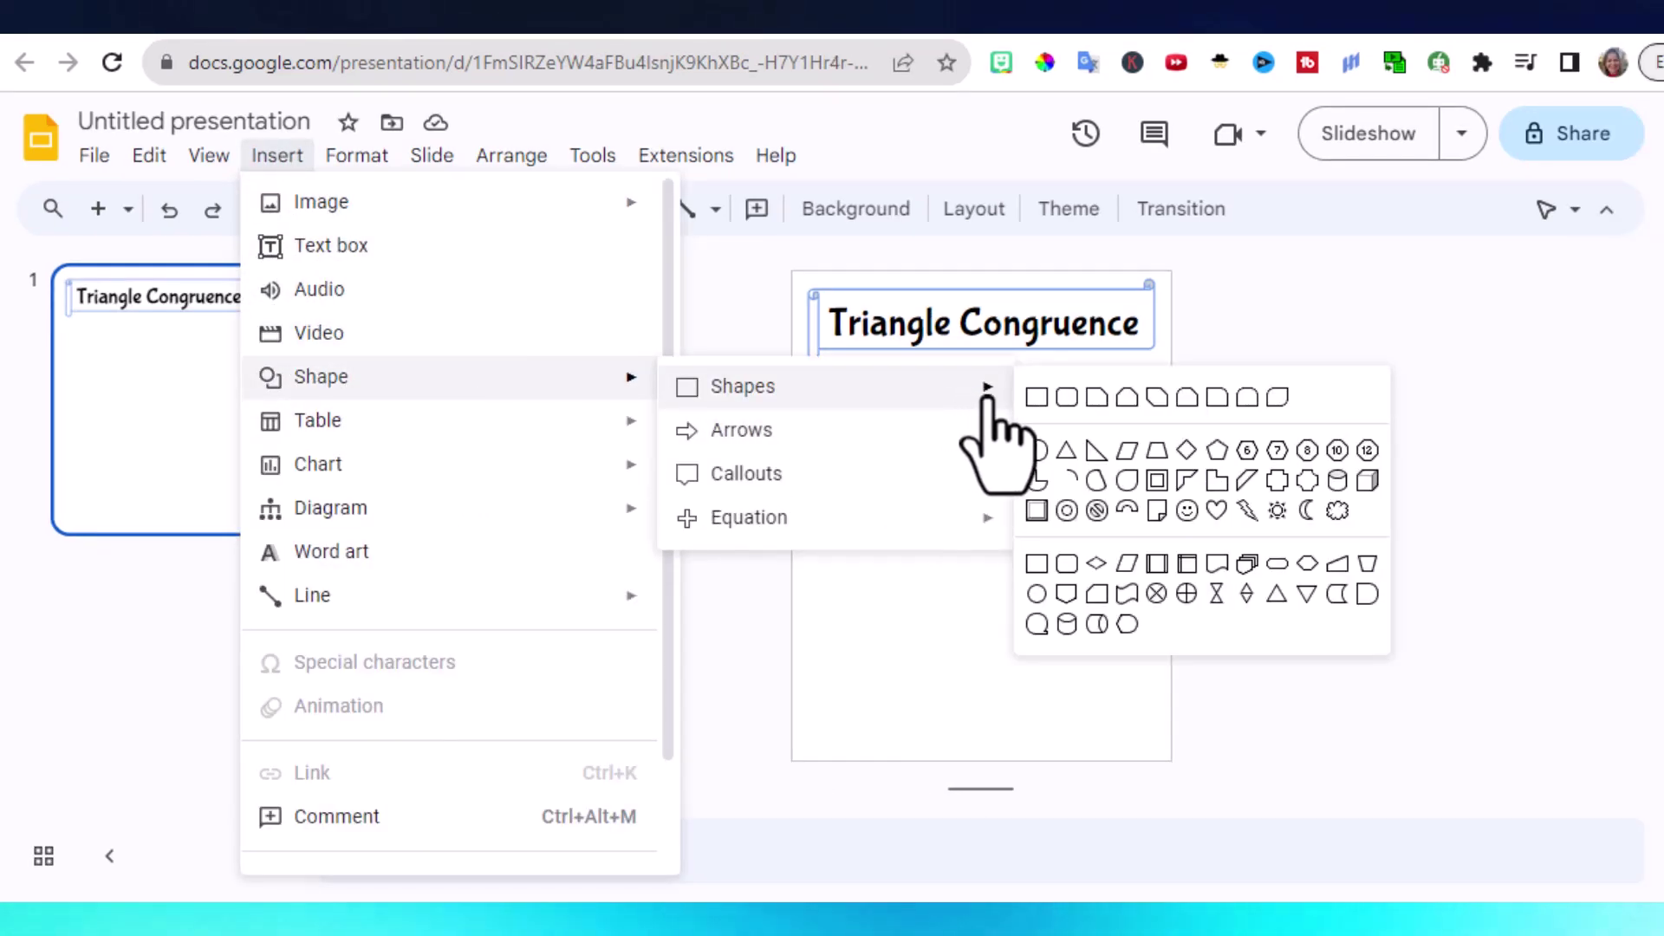
{"action": "left_click", "coordinate": [1066, 398]}
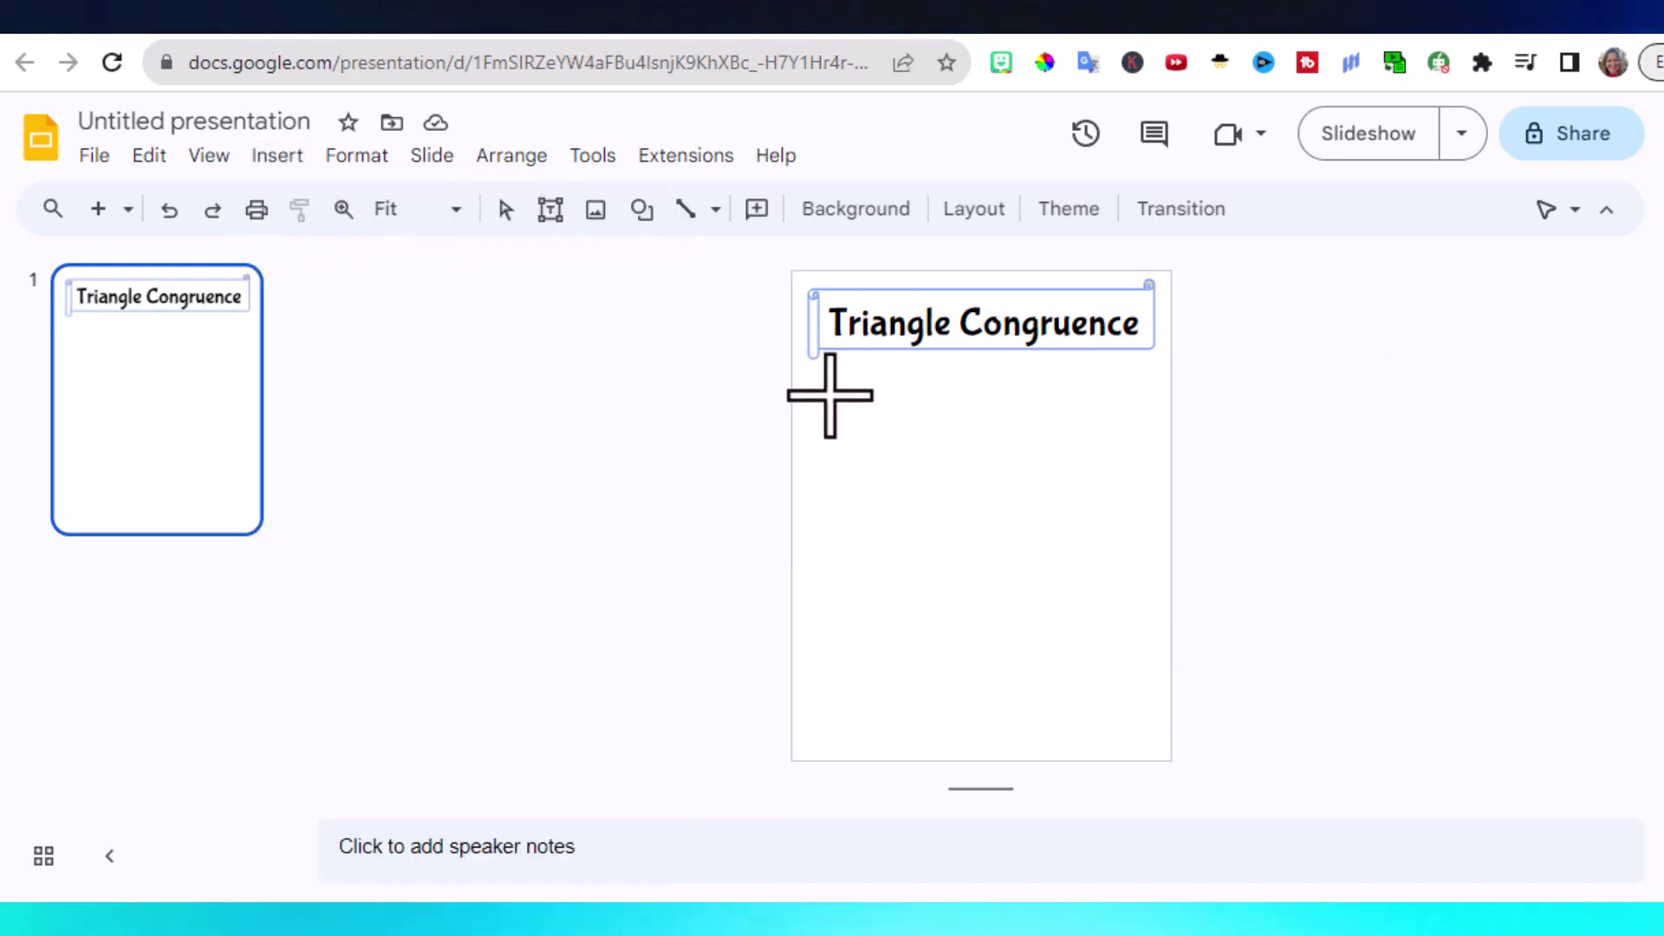
{"action": "left_click_drag", "start_coordinate": [806, 382], "coordinate": [980, 556]}
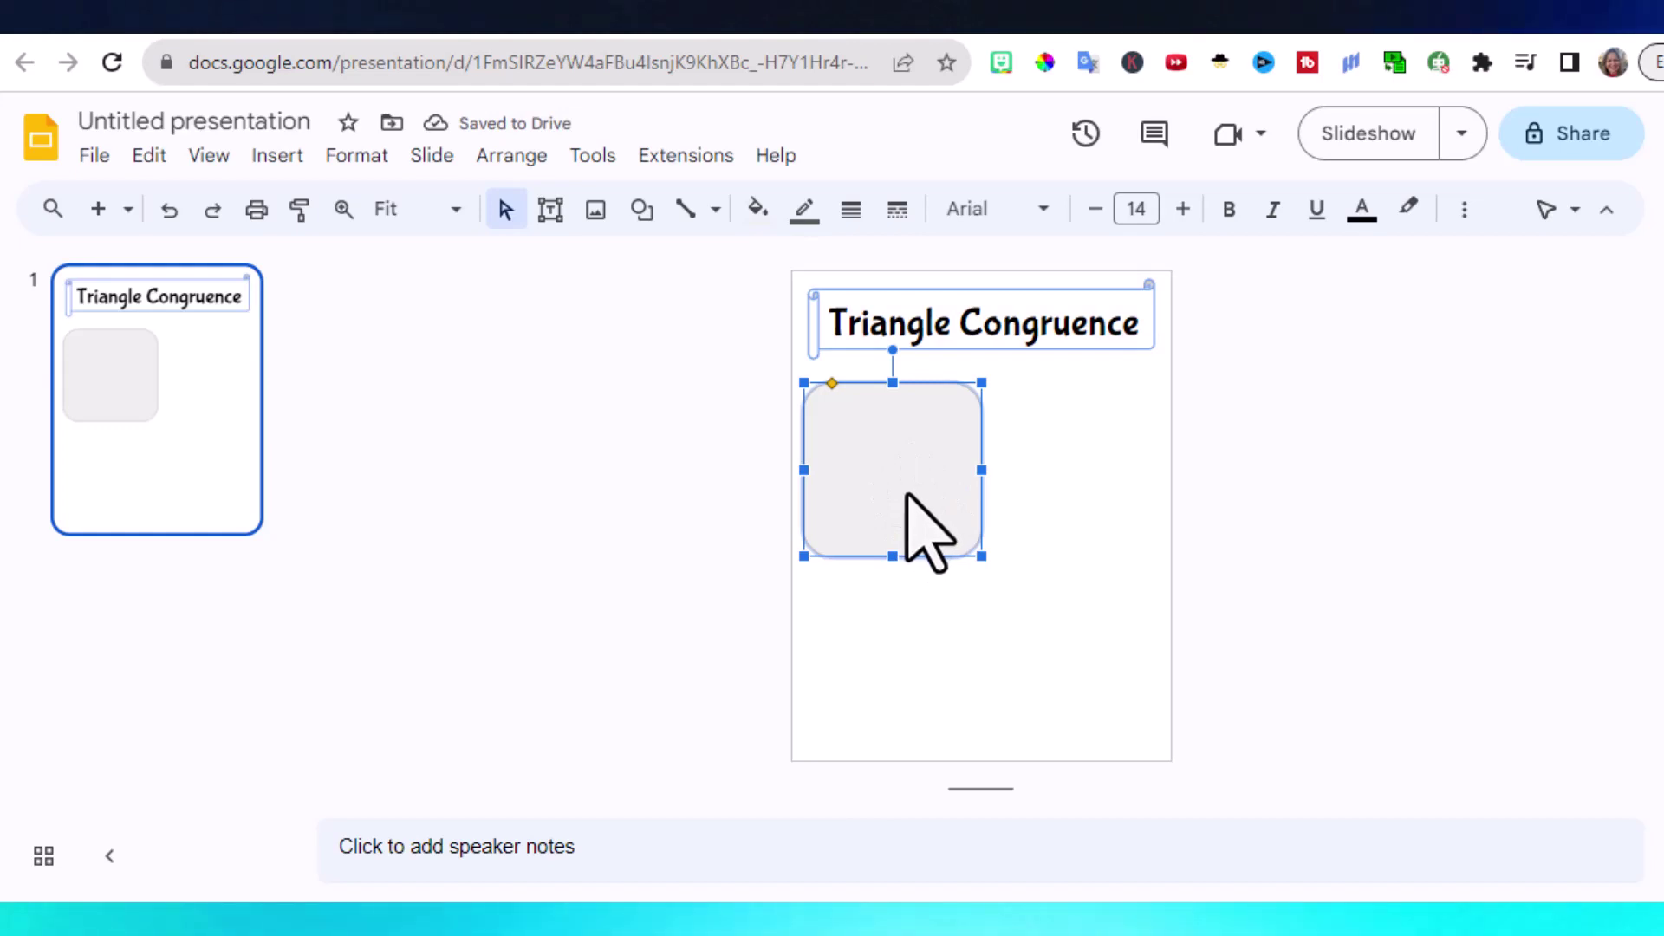
Step: Place a copy of the rounded square below the first, match their sizes, and select both
{"action": "left_click_drag", "start_coordinate": [905, 495], "coordinate": [892, 573]}
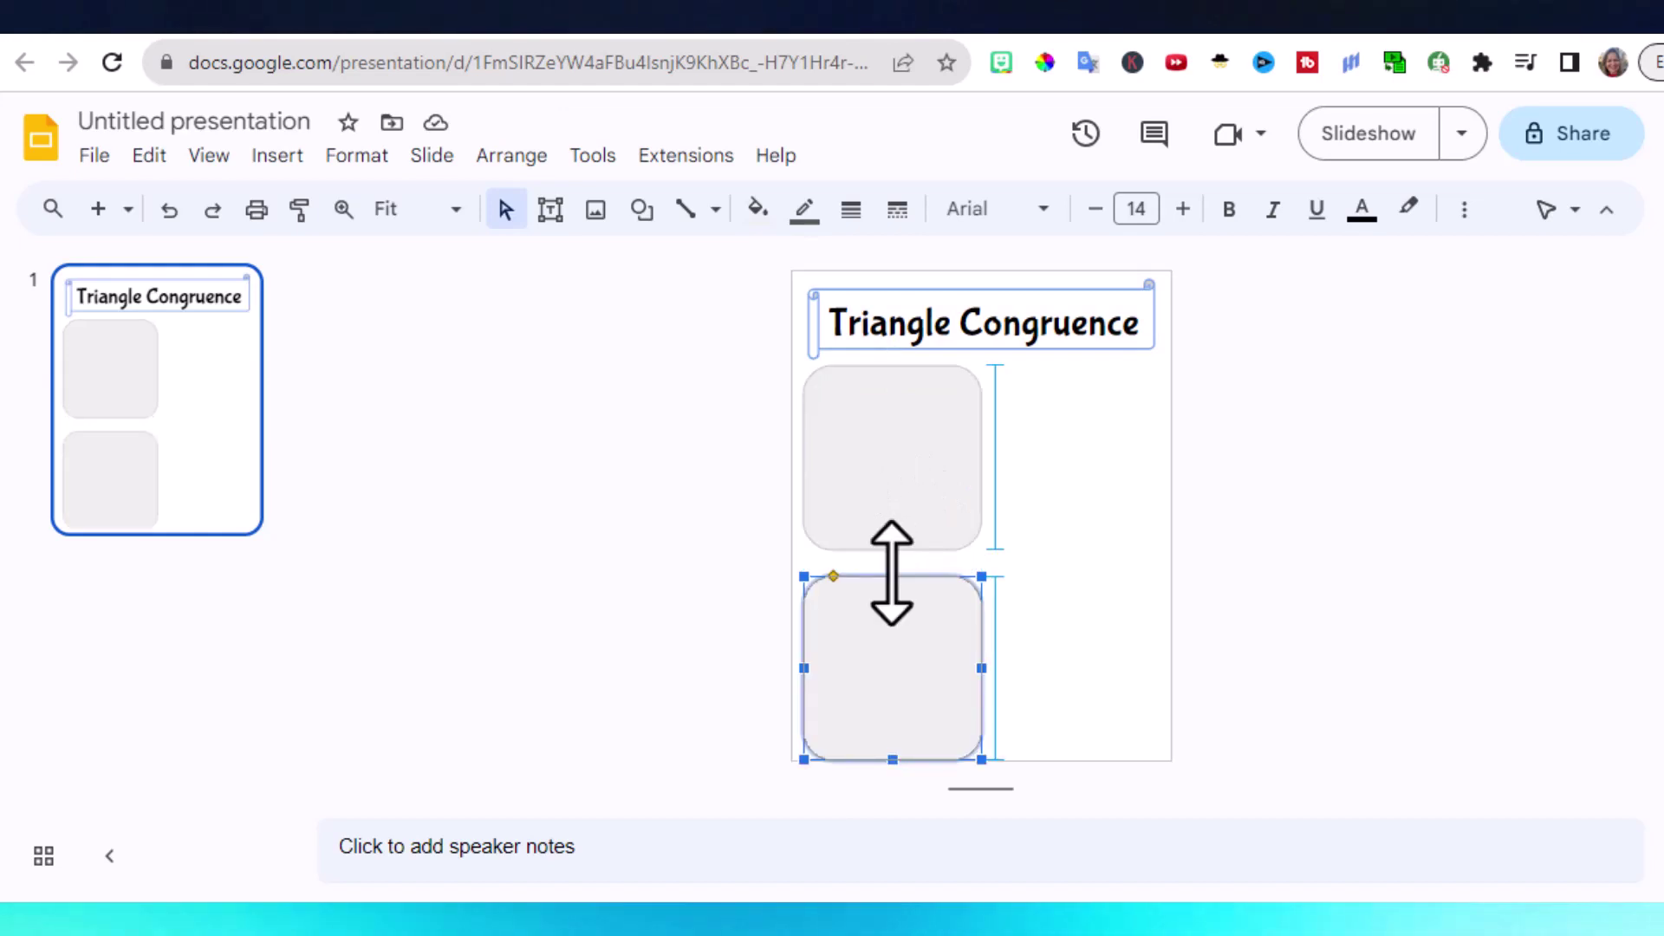
{"action": "left_click_drag", "start_coordinate": [892, 572], "coordinate": [892, 564]}
{"action": "left_click", "coordinate": [909, 509]}
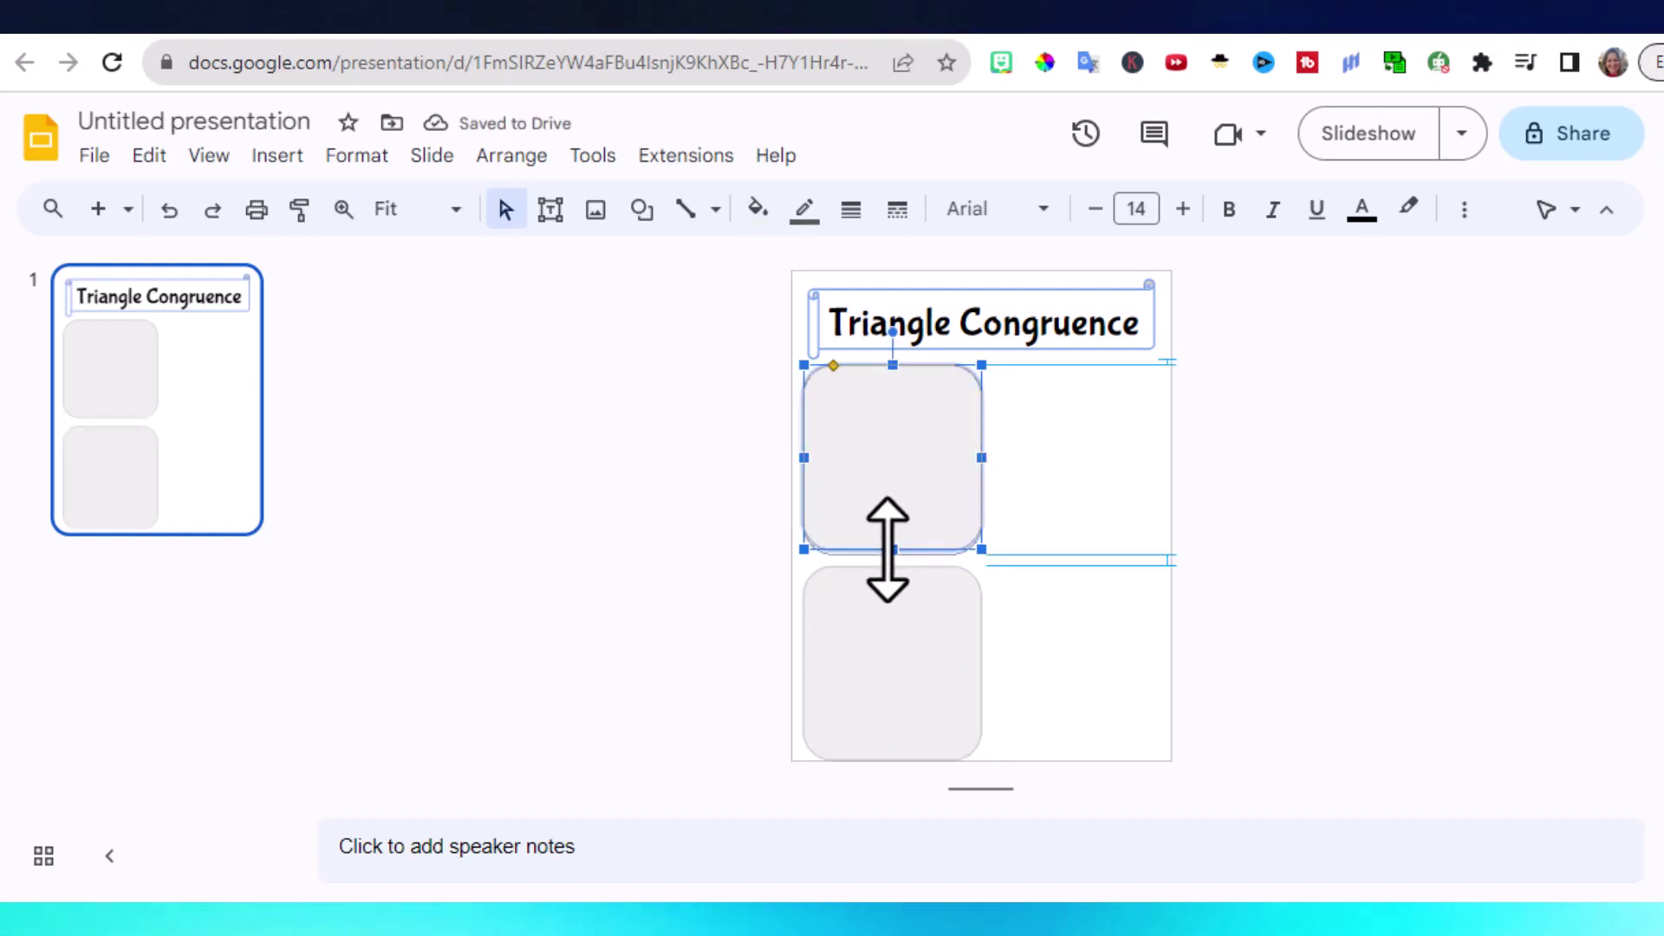
{"action": "left_click_drag", "start_coordinate": [886, 550], "coordinate": [884, 555]}
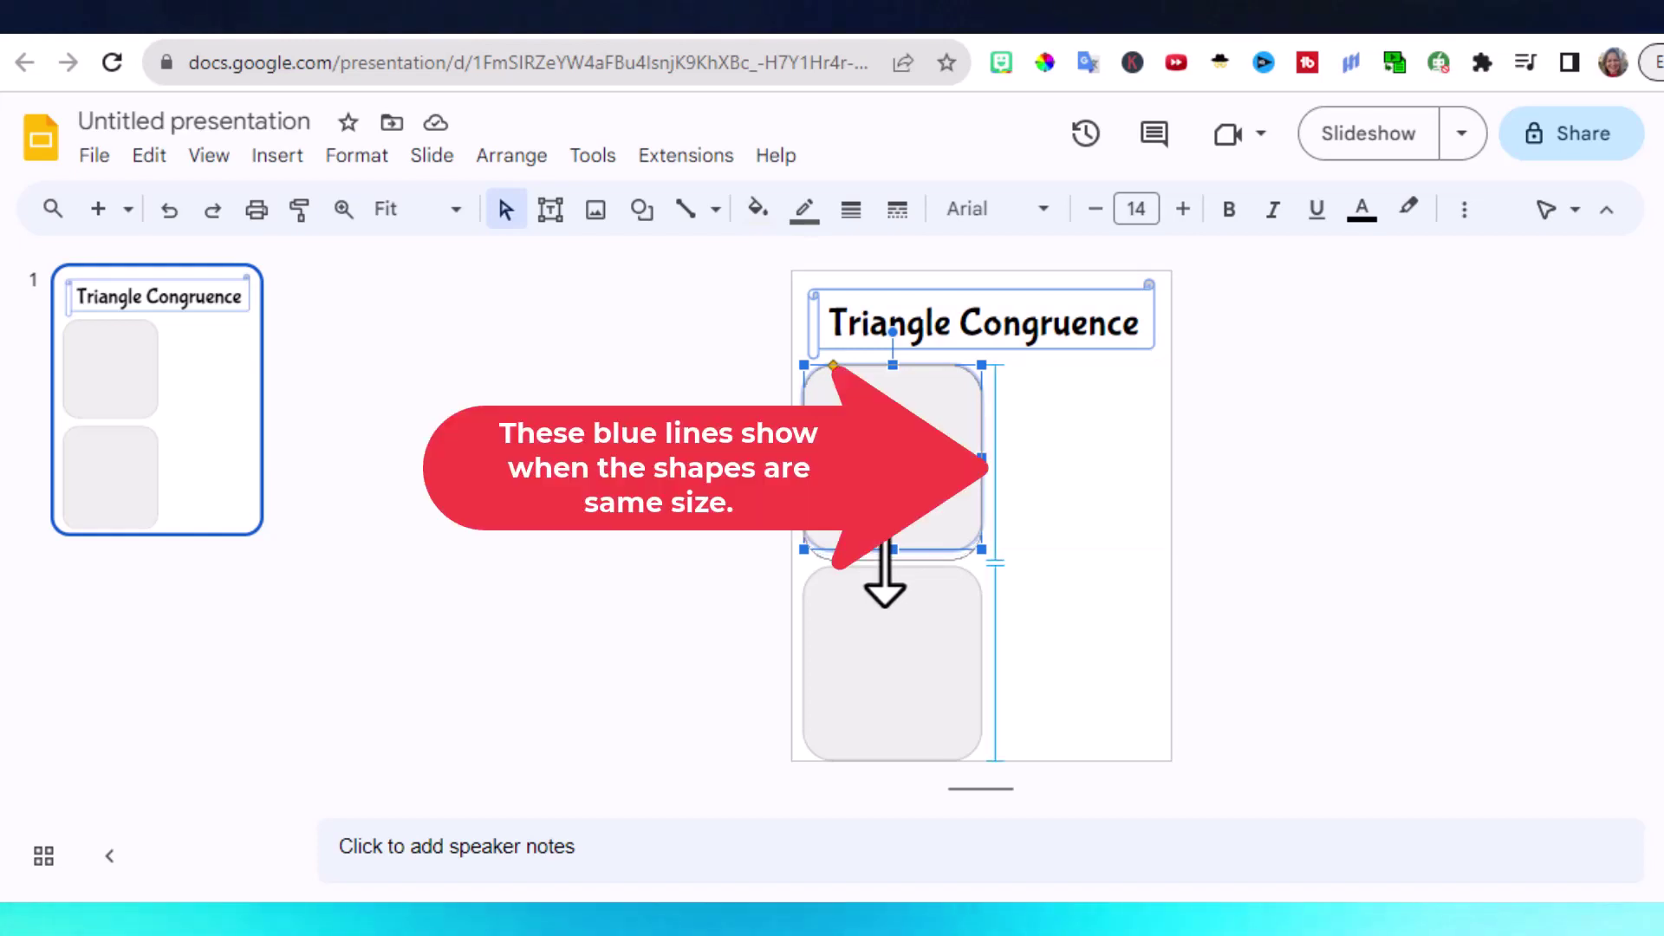
{"action": "left_click_drag", "start_coordinate": [893, 549], "coordinate": [893, 560]}
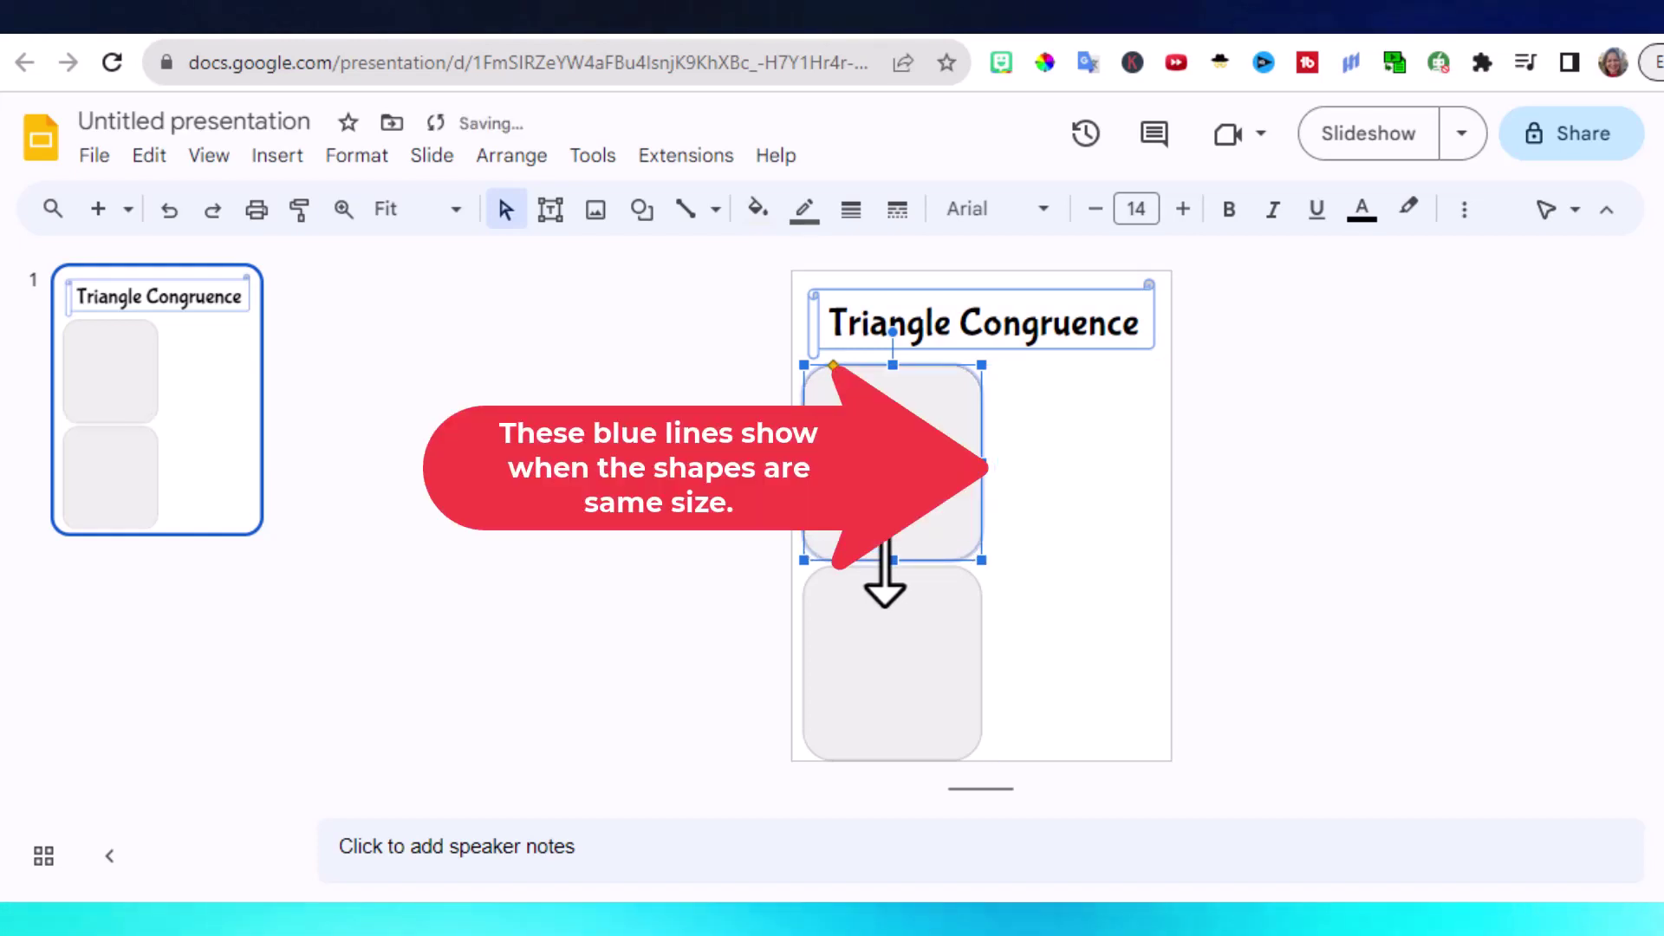
{"action": "left_click", "coordinate": [690, 545]}
{"action": "left_click", "coordinate": [910, 406]}
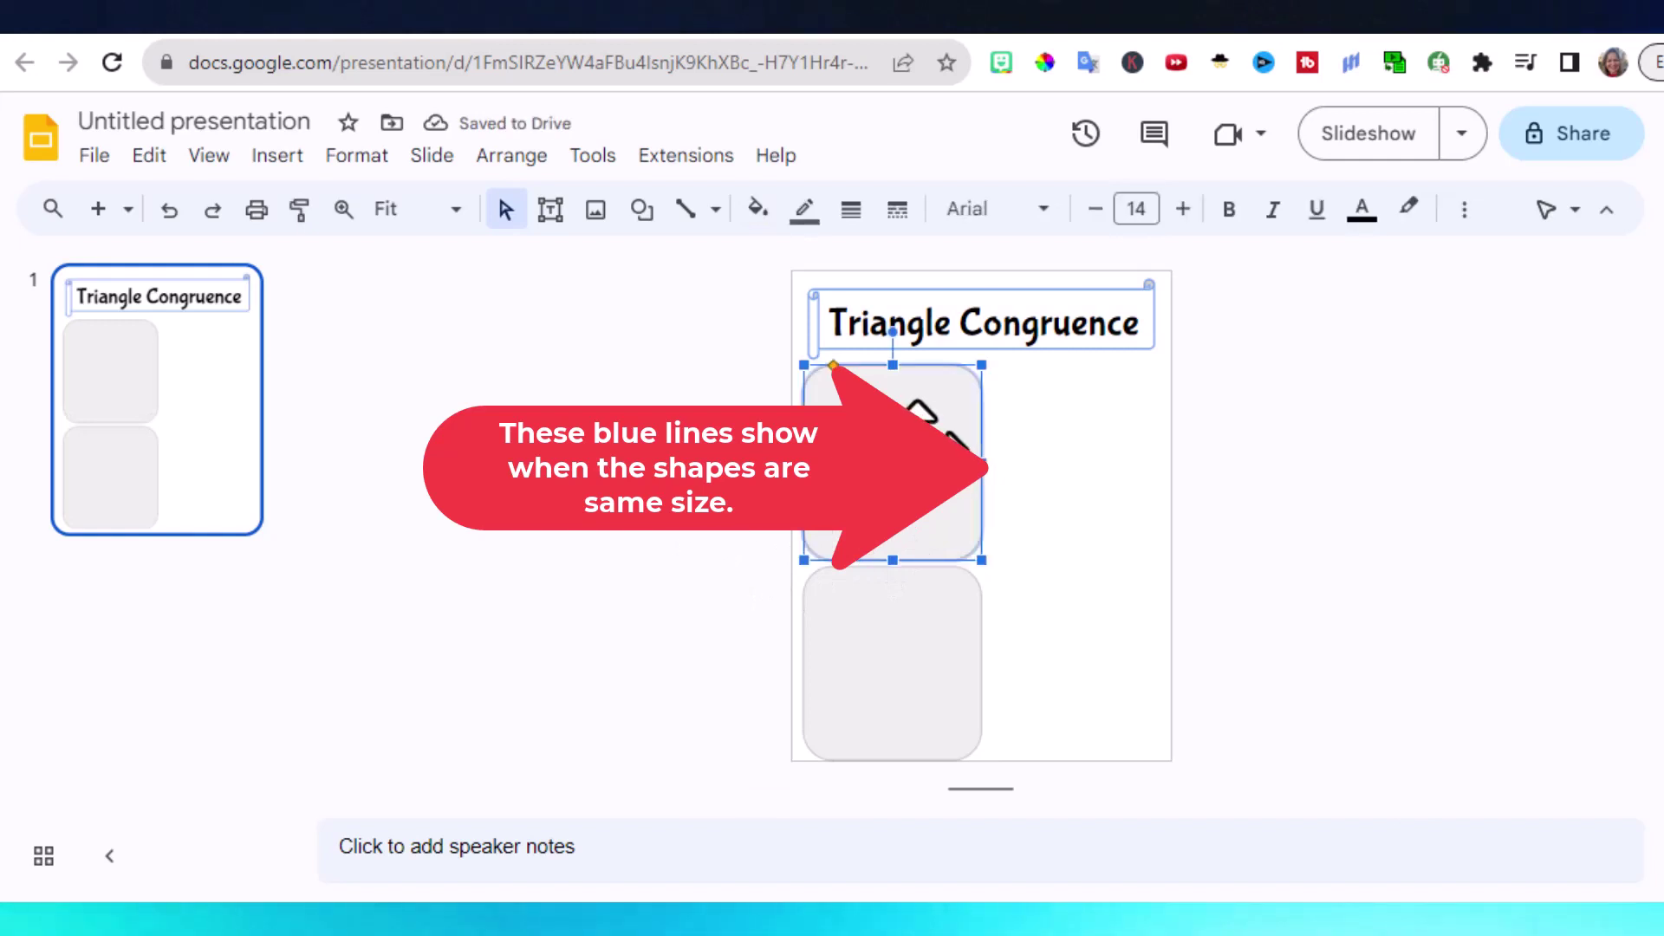
{"action": "left_click", "coordinate": [875, 643], "text": "shift"}
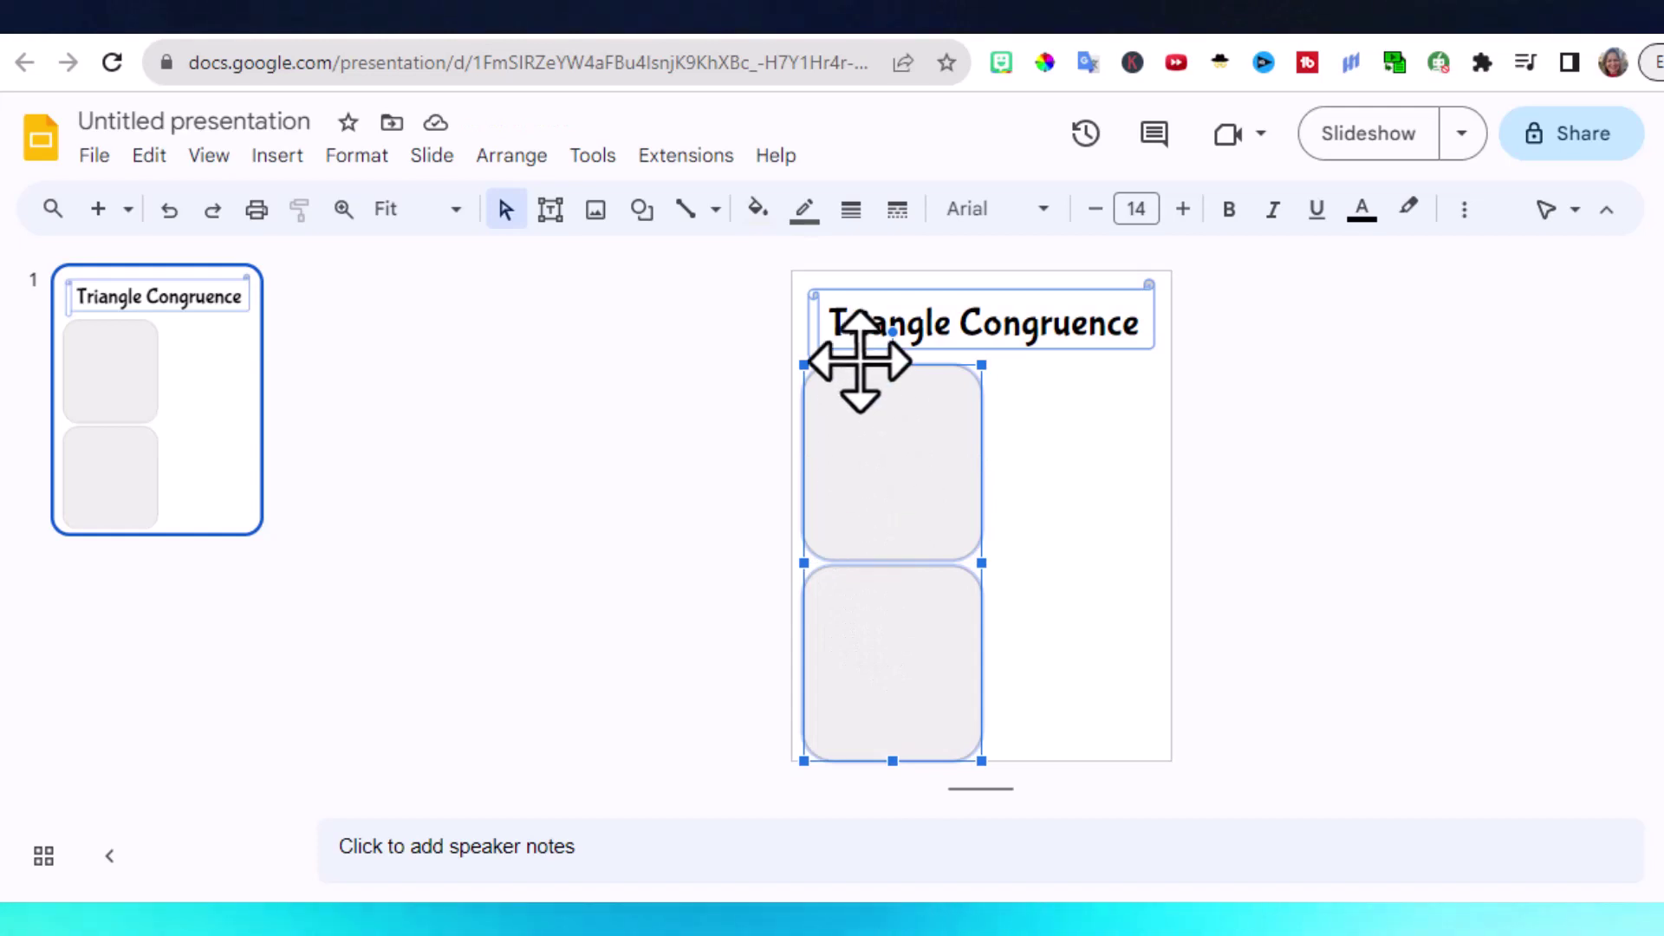
Step: Give both stacked squares a white fill and a 3px blue border
{"action": "left_click", "coordinate": [758, 211]}
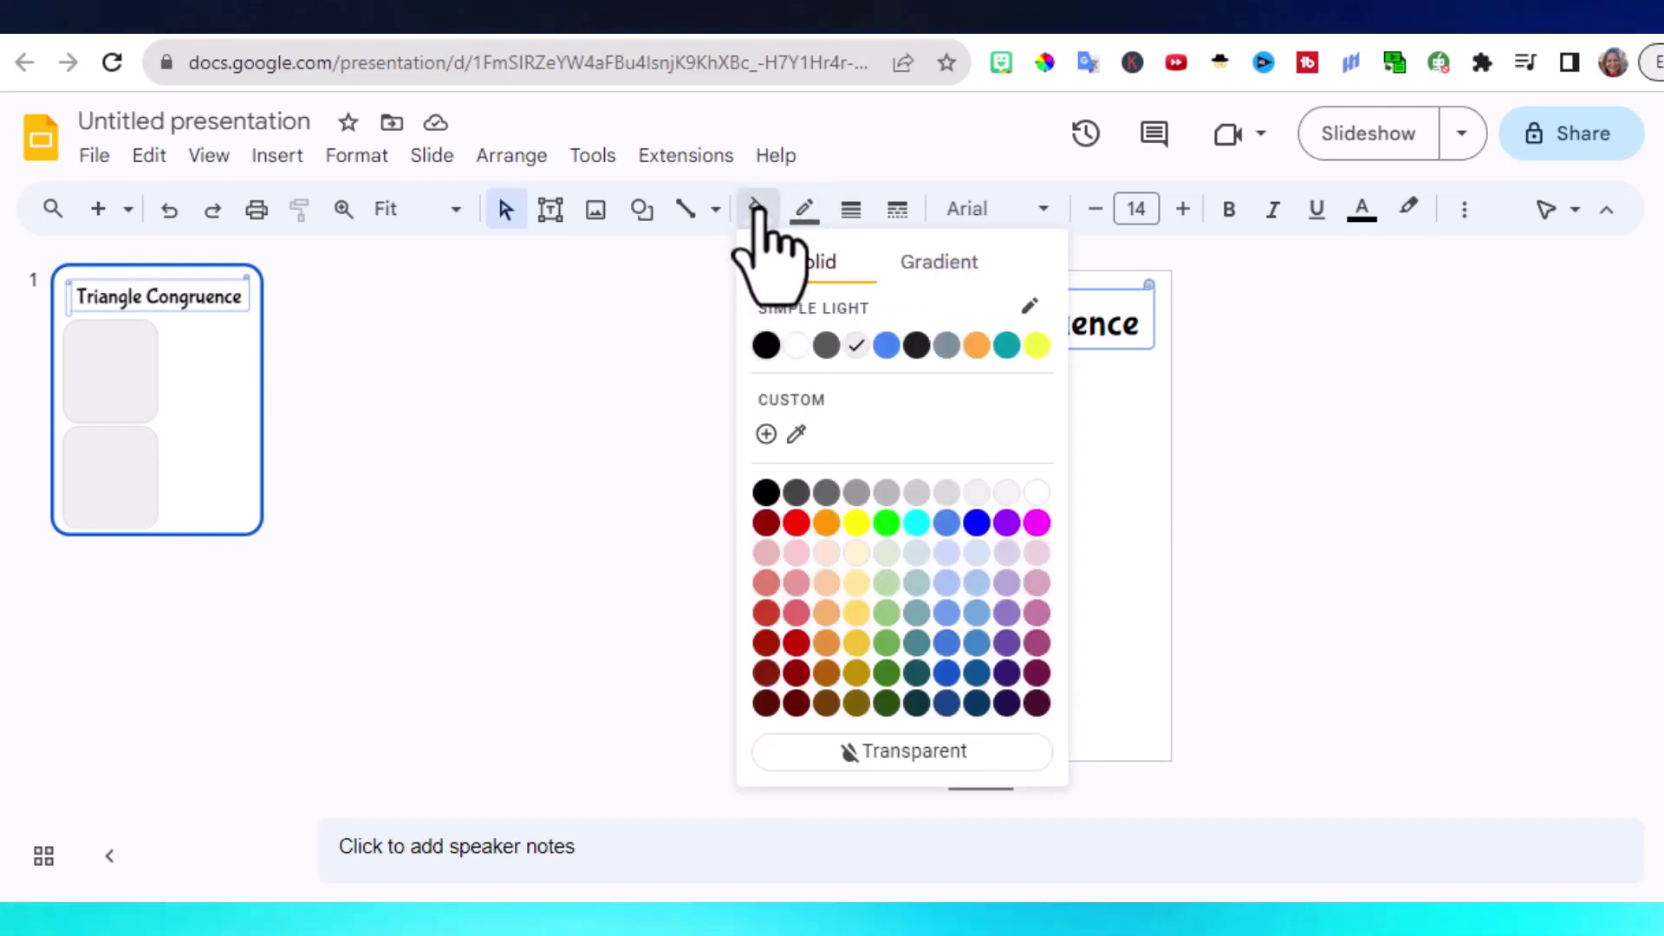
{"action": "left_click", "coordinate": [795, 344]}
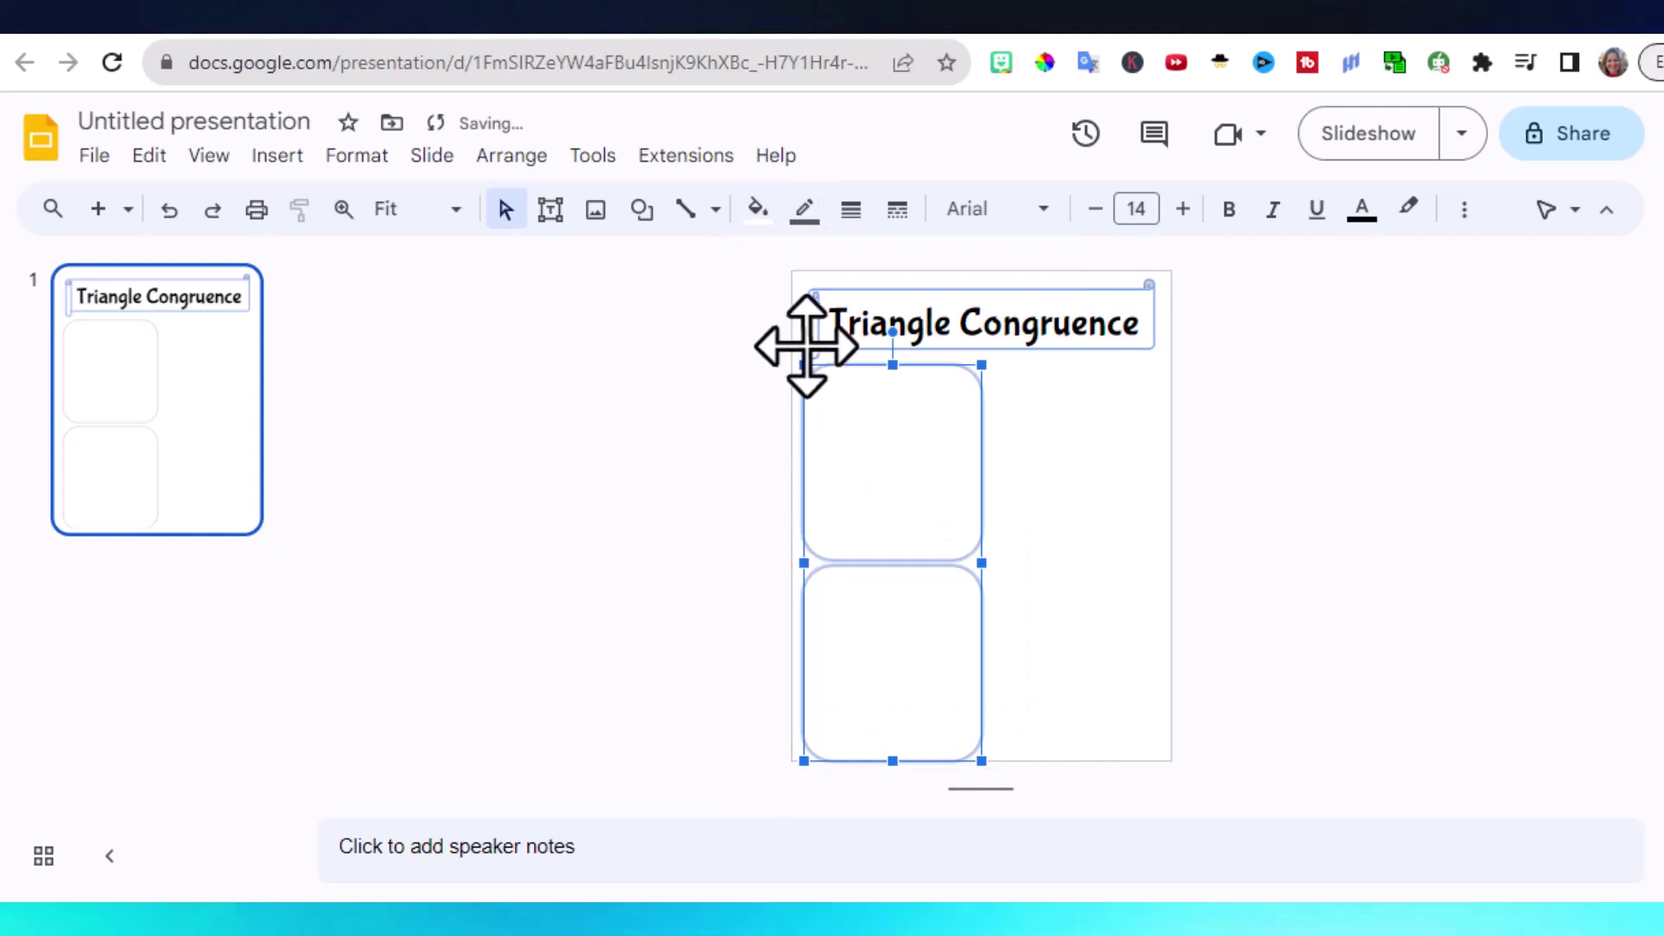
{"action": "left_click", "coordinate": [804, 210]}
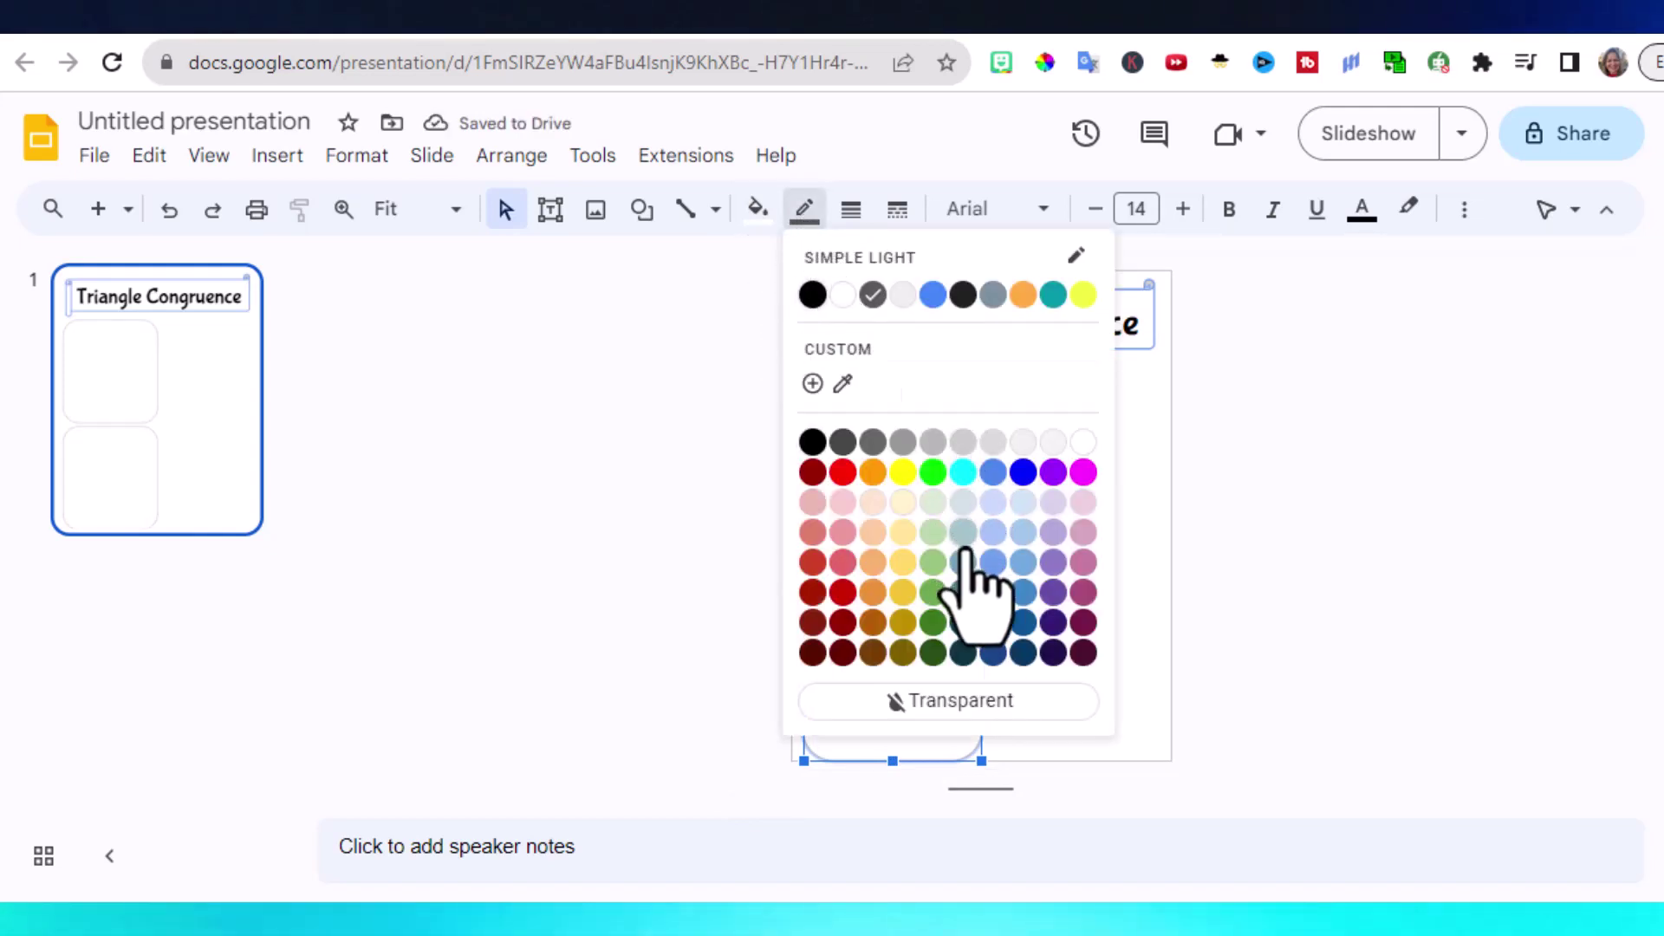
{"action": "left_click", "coordinate": [994, 564]}
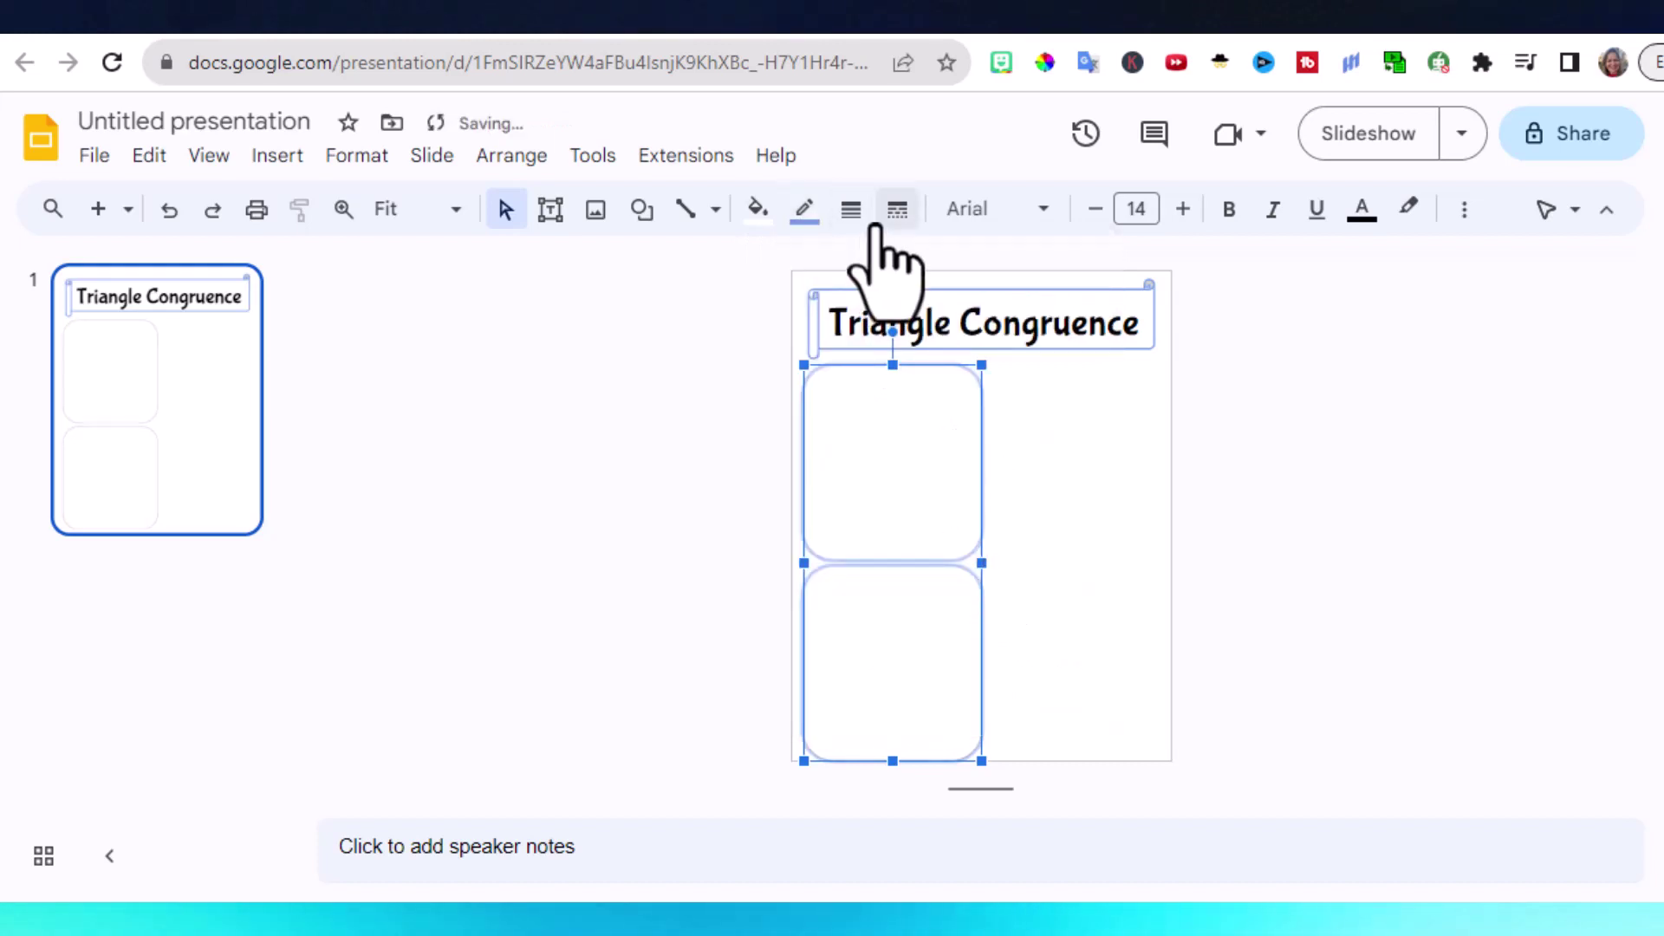
{"action": "left_click", "coordinate": [850, 211]}
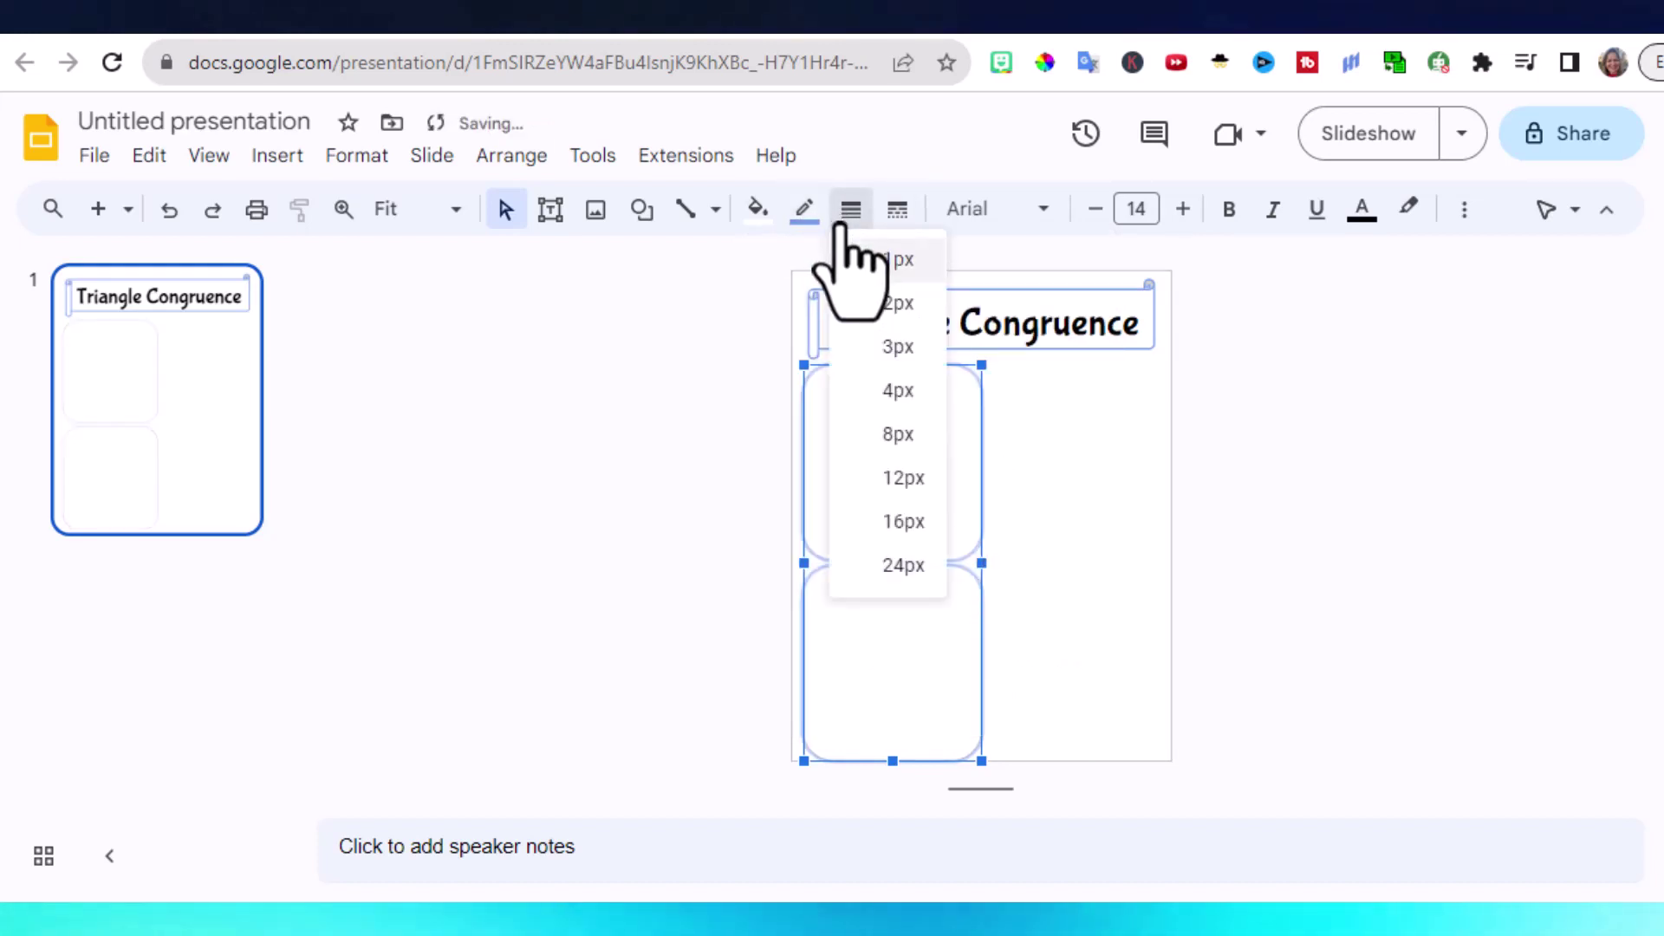
{"action": "left_click", "coordinate": [866, 356]}
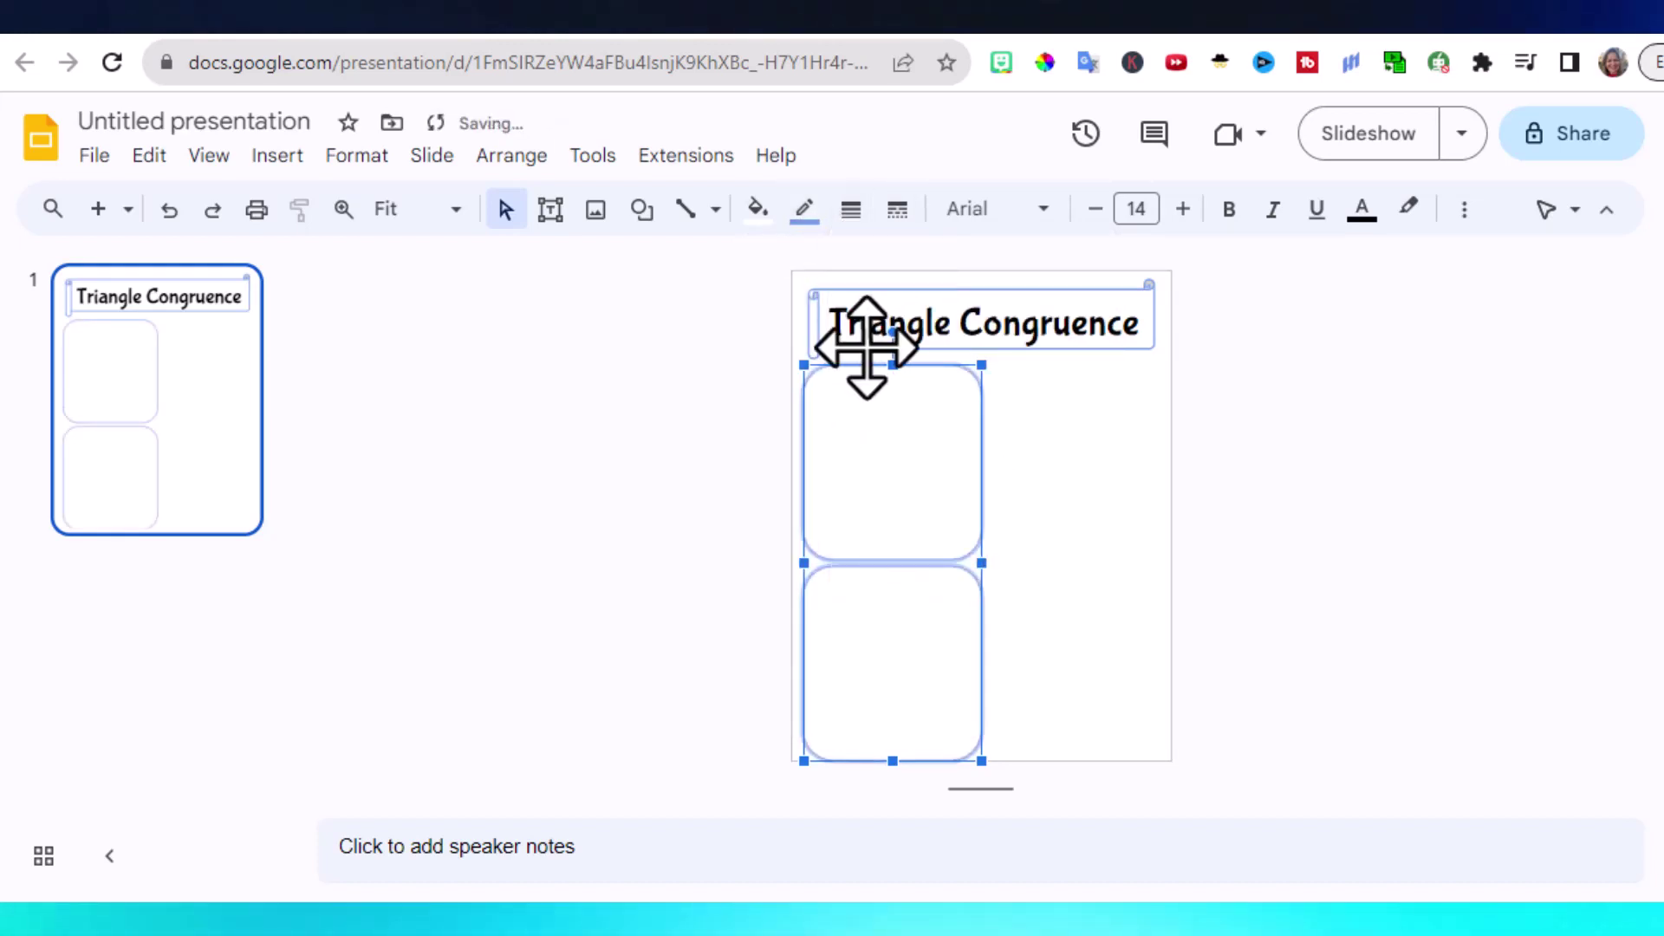
{"action": "left_click", "coordinate": [721, 479]}
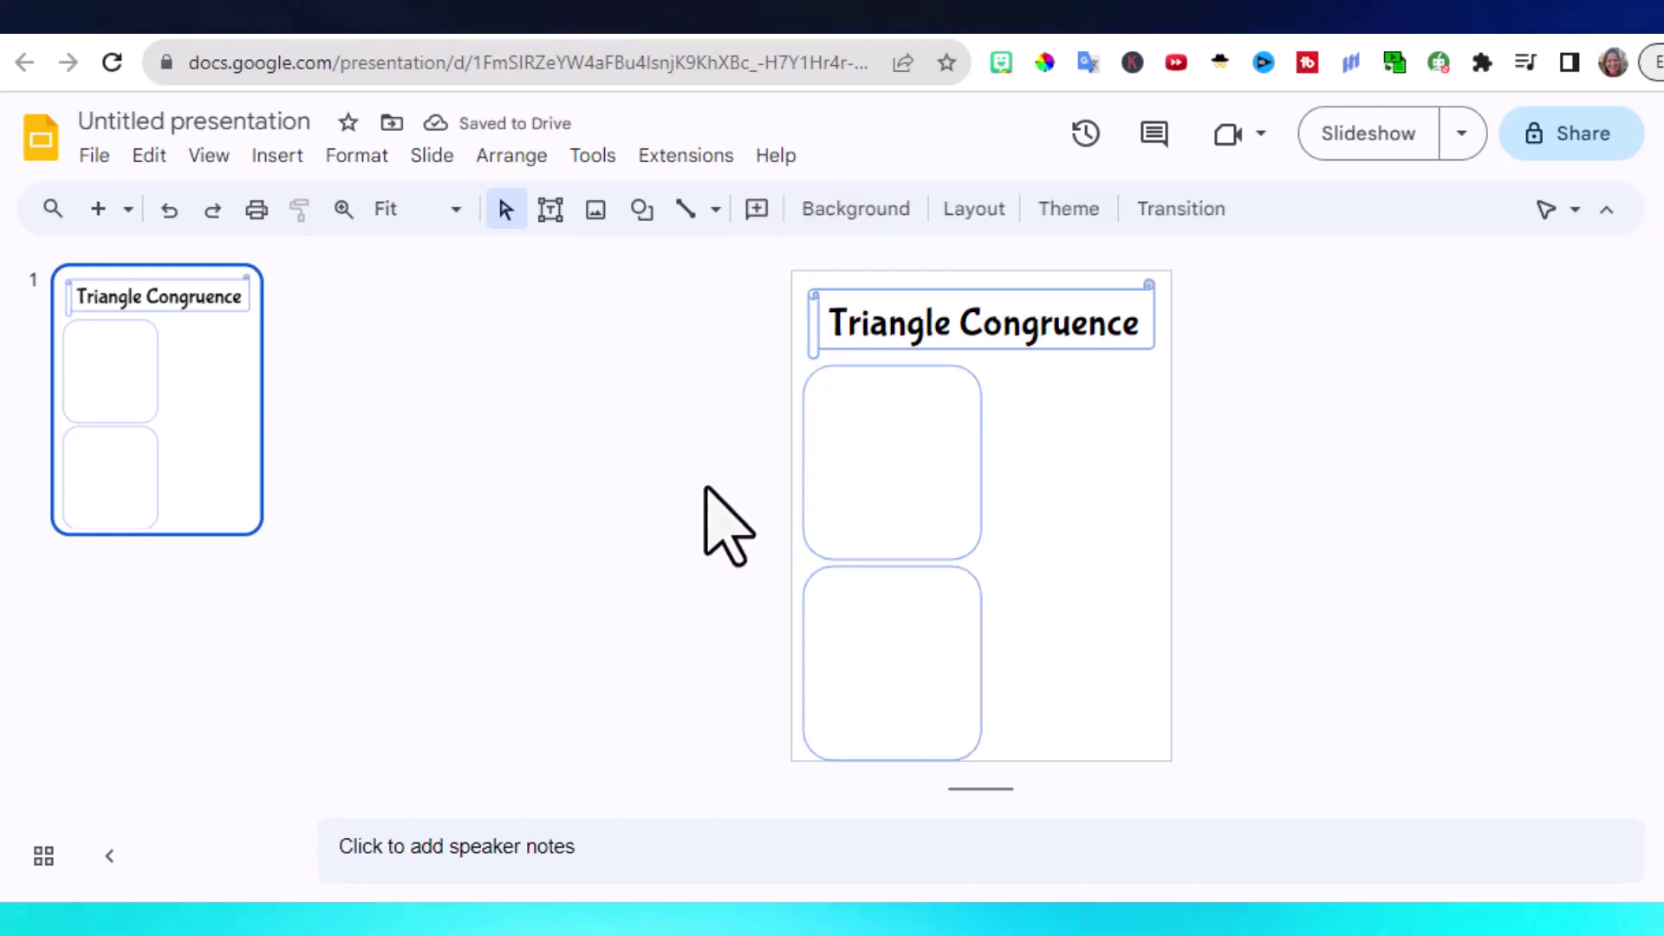
Step: Nudge the left pair of boxes into place and drag a copy into a right column
{"action": "left_click_drag", "start_coordinate": [751, 434], "coordinate": [857, 594]}
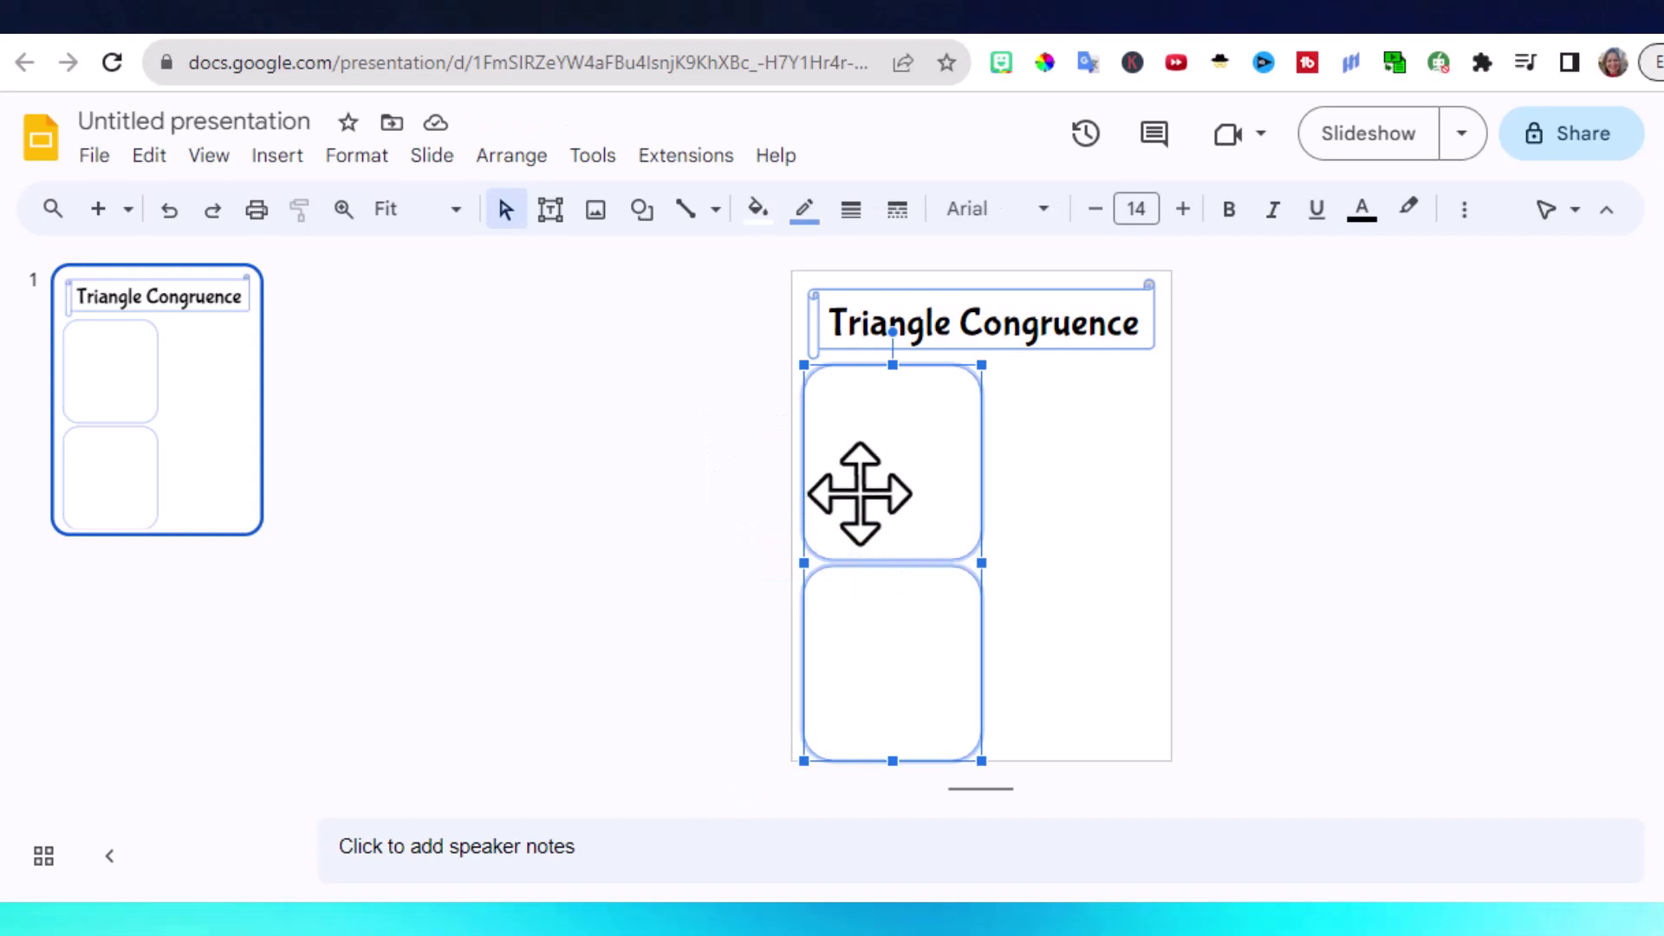
{"action": "left_click_drag", "start_coordinate": [860, 494], "coordinate": [858, 490]}
{"action": "left_click", "coordinate": [716, 498]}
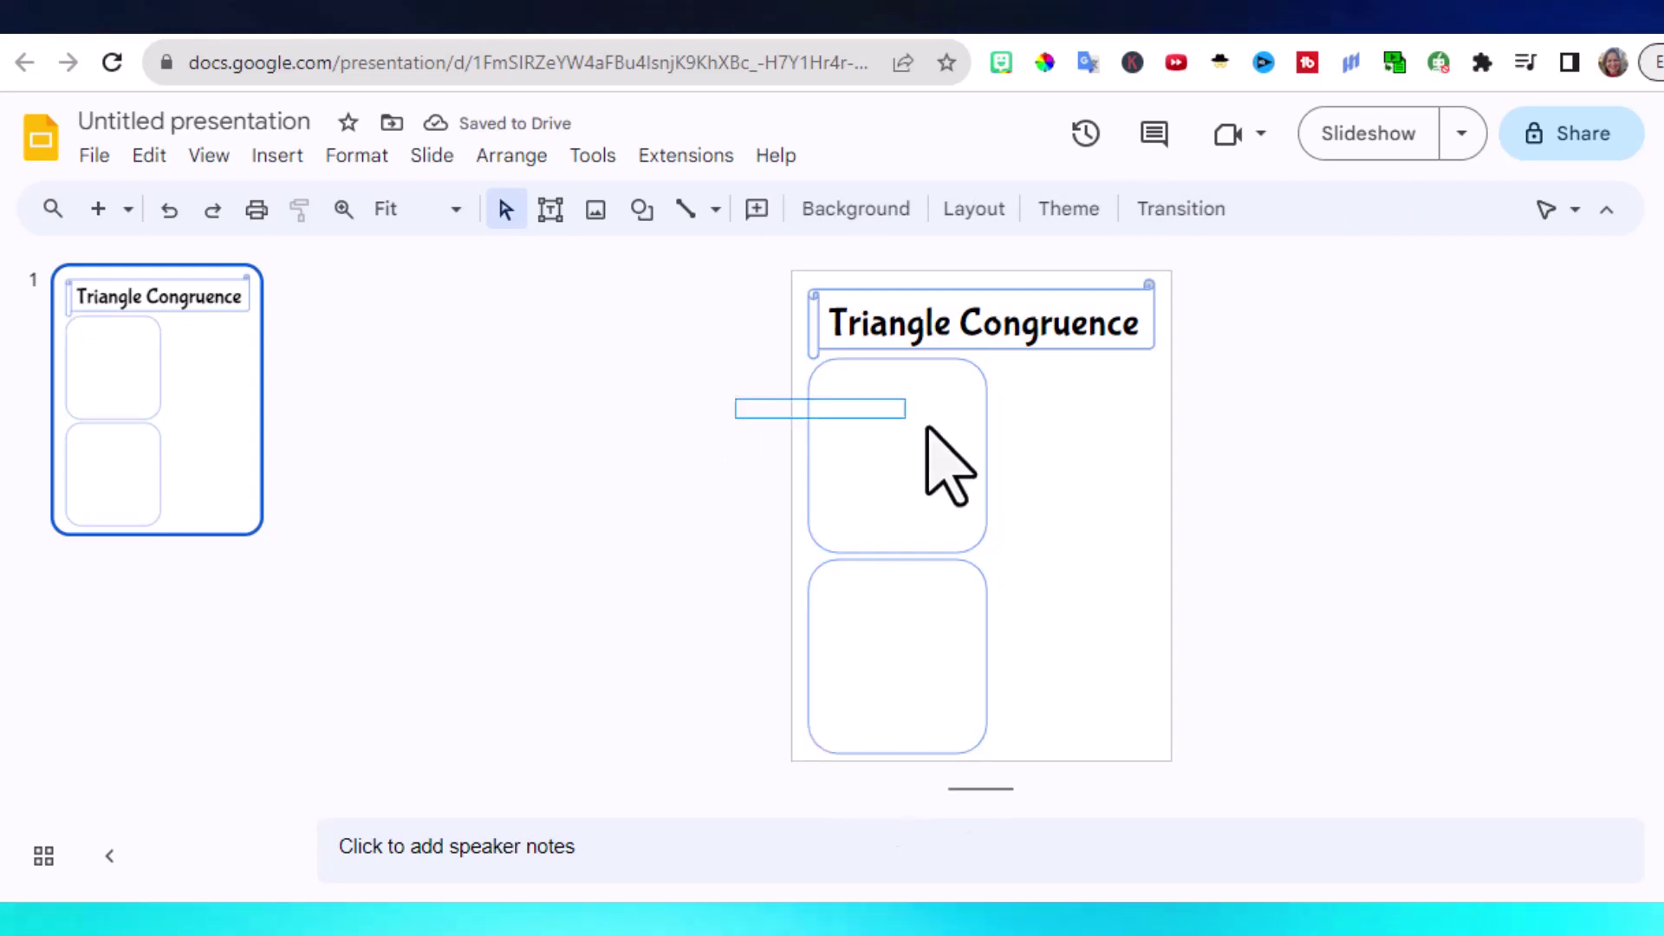
{"action": "left_click_drag", "start_coordinate": [986, 449], "coordinate": [1004, 635]}
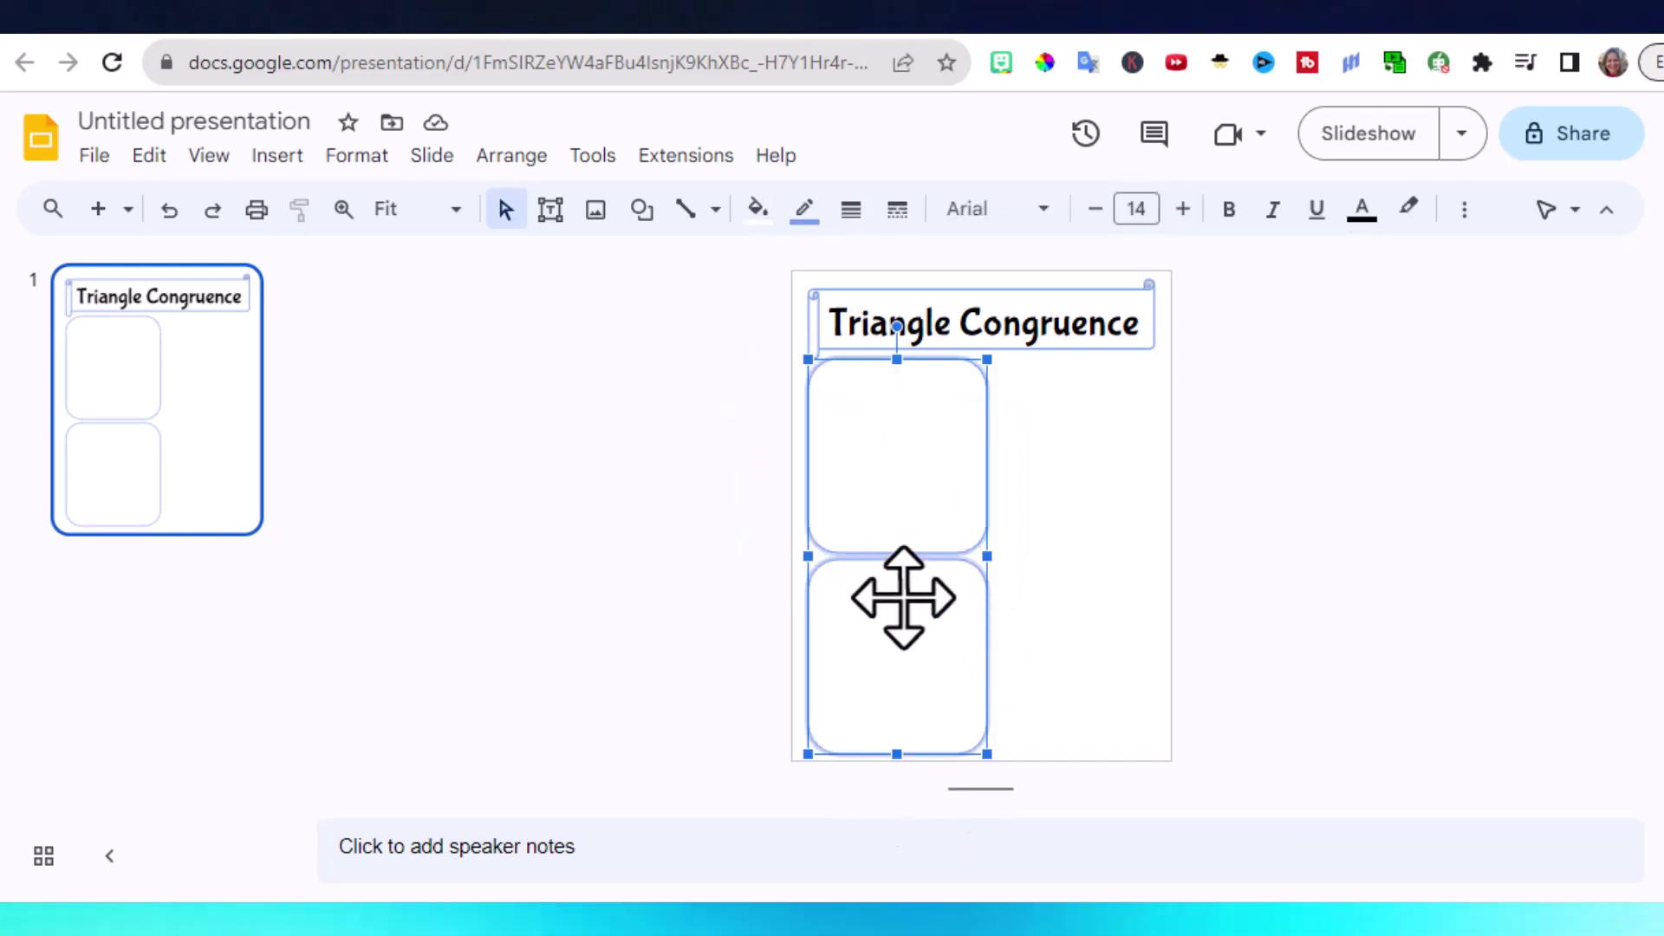
{"action": "left_click_drag", "start_coordinate": [899, 592], "coordinate": [907, 600]}
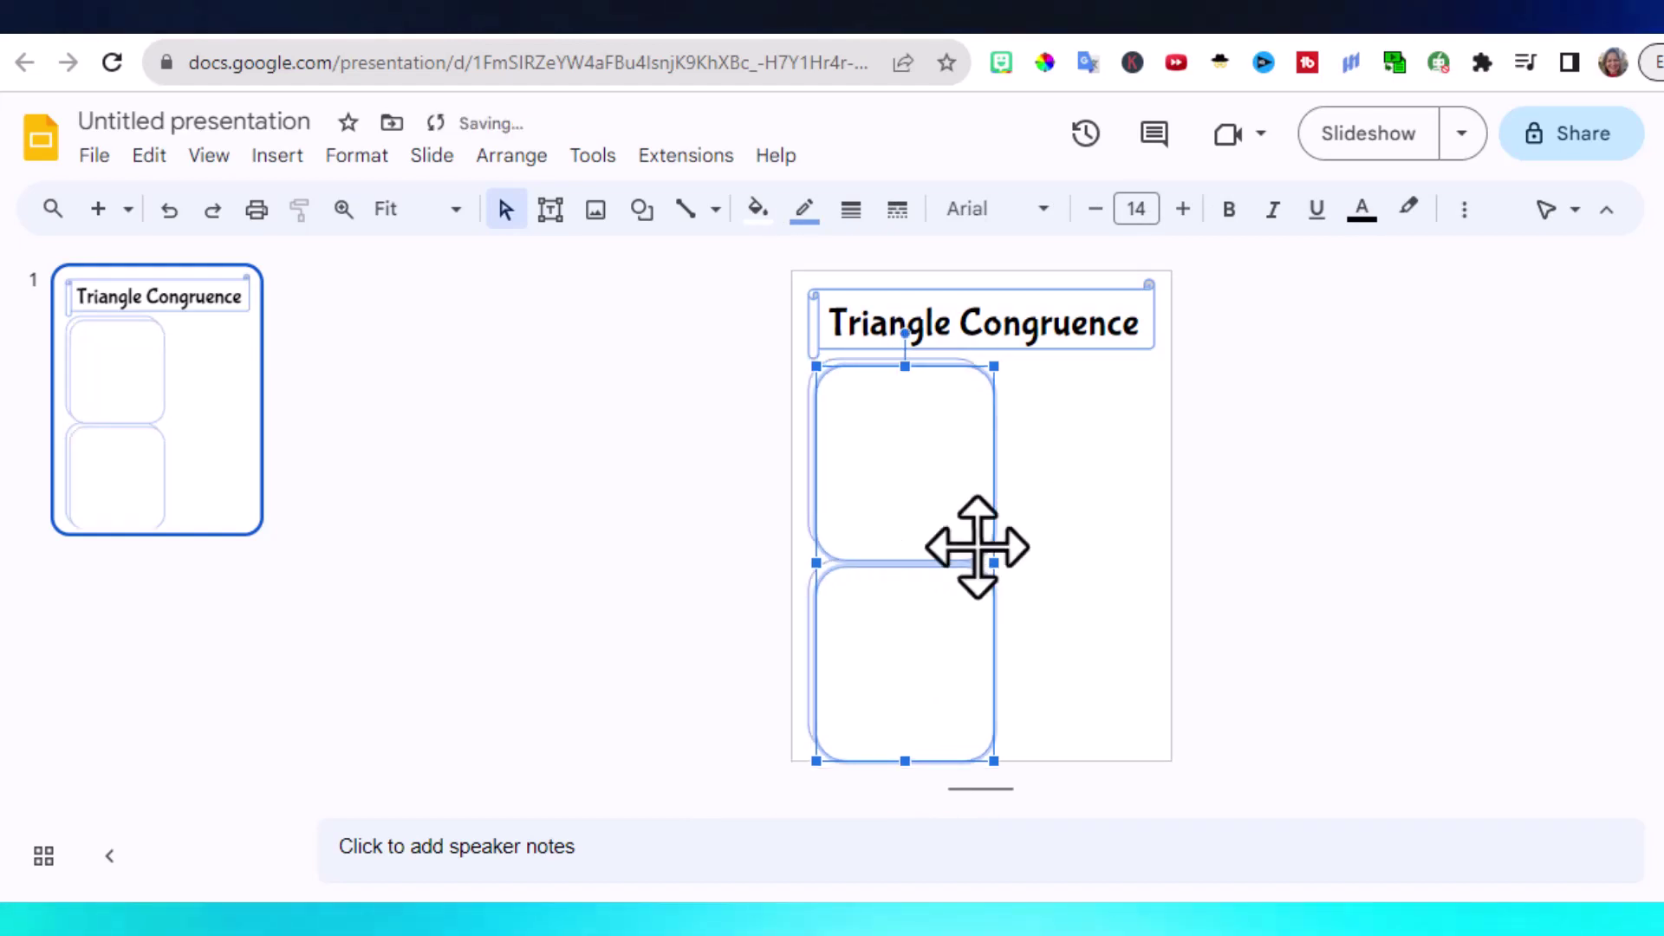
{"action": "left_click_drag", "start_coordinate": [959, 494], "coordinate": [1136, 486]}
{"action": "left_click_drag", "start_coordinate": [735, 410], "coordinate": [907, 652]}
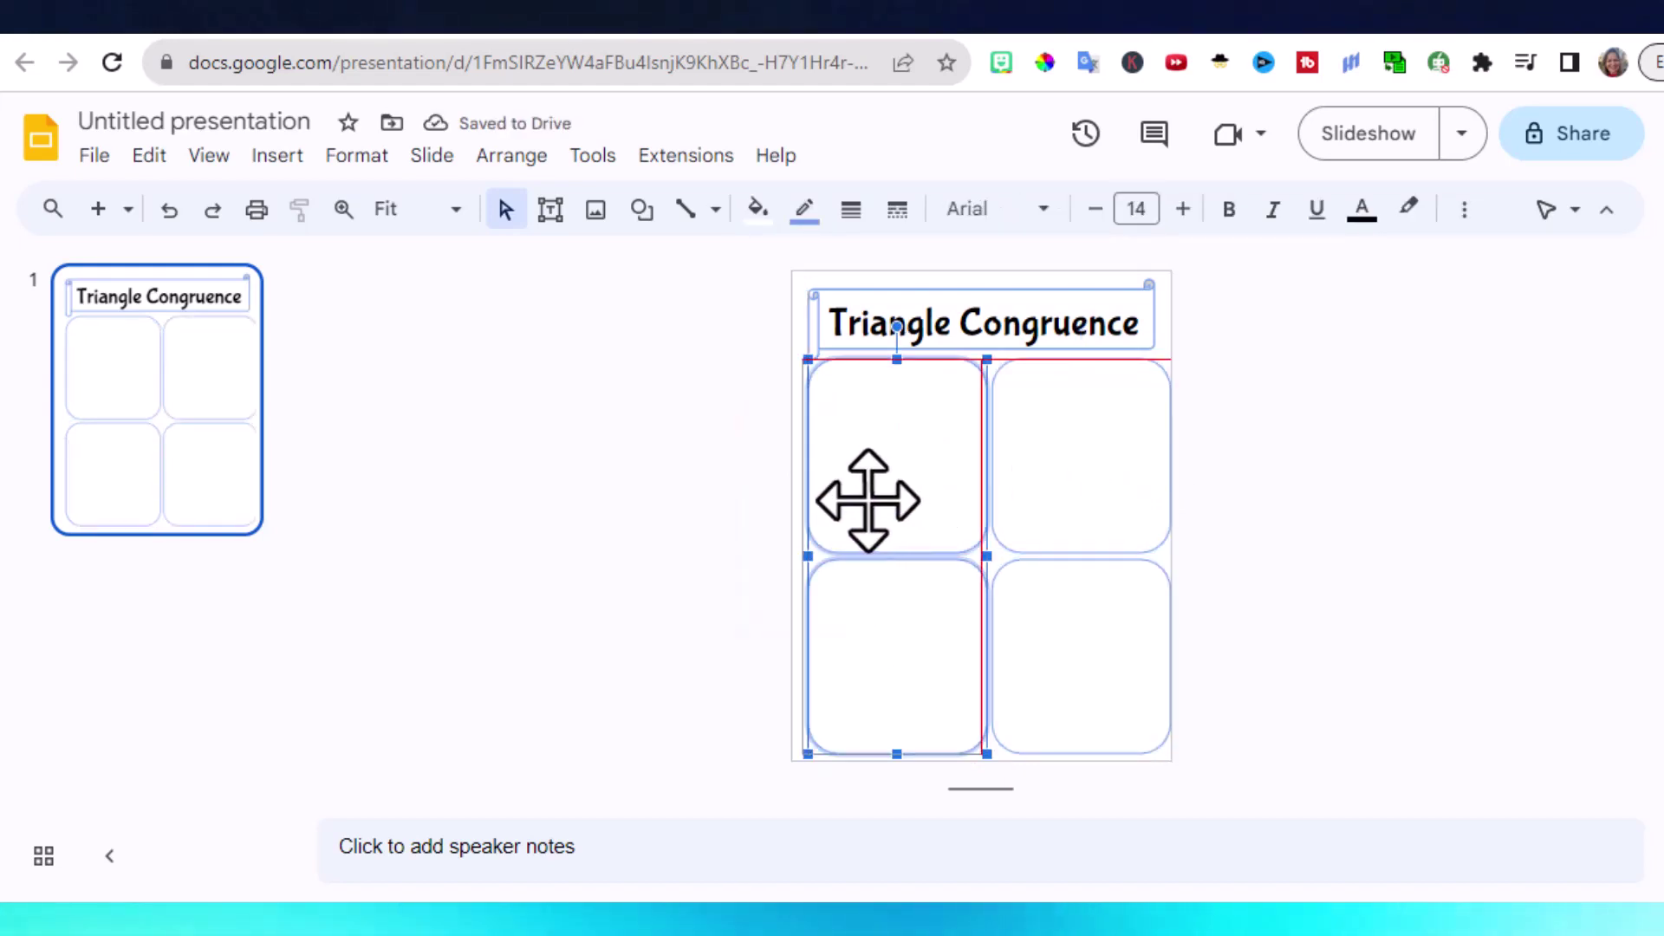
Step: Insert 'SSS' word art and move it to the top of the upper-left box
{"action": "left_click", "coordinate": [520, 379]}
{"action": "left_click", "coordinate": [269, 156]}
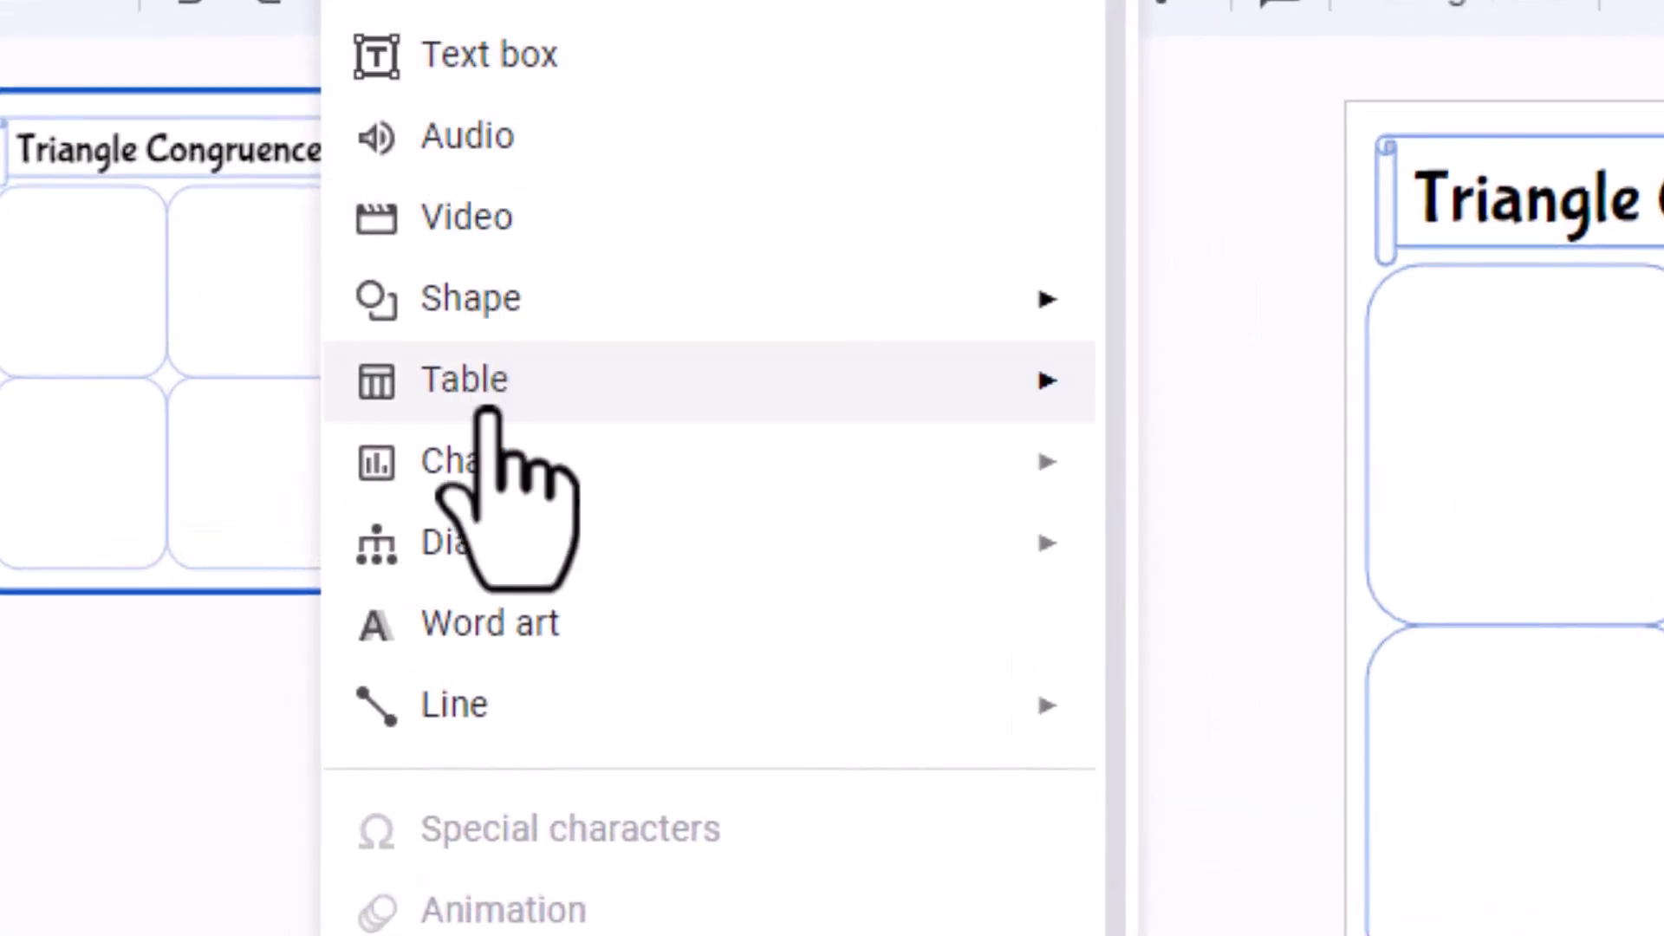
{"action": "left_click", "coordinate": [523, 646]}
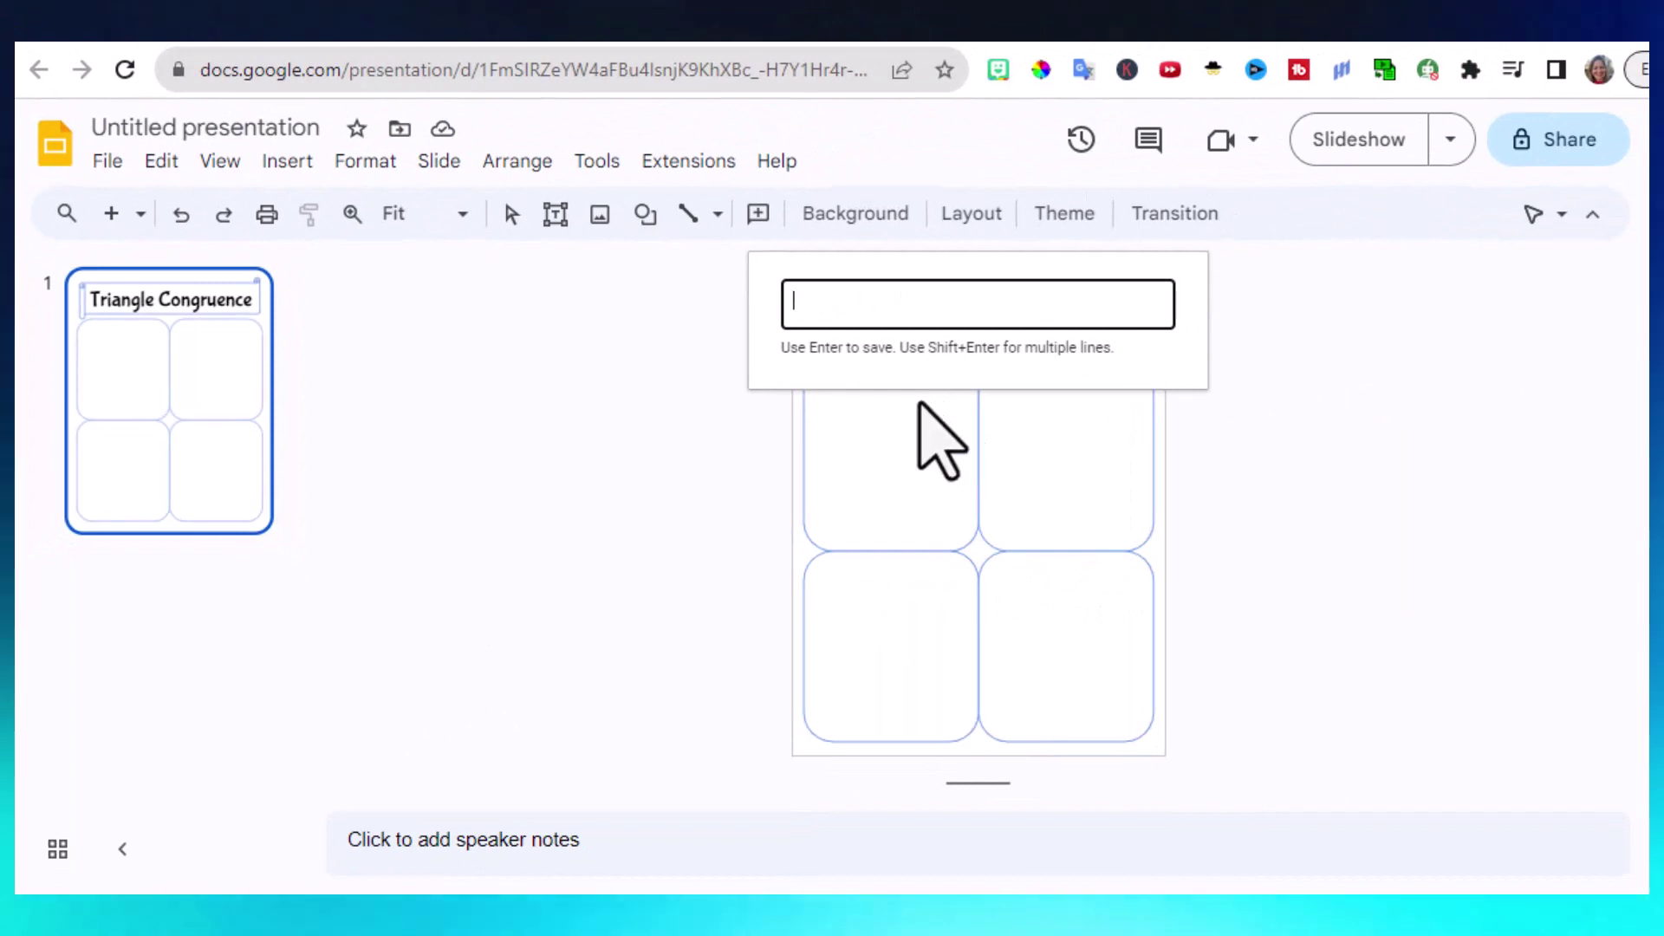
{"action": "type", "text": "SSS"}
{"action": "key", "text": "Return"}
{"action": "left_click_drag", "start_coordinate": [970, 511], "coordinate": [892, 378]}
Step: Color the SSS label light cornflower blue
{"action": "left_click", "coordinate": [759, 213]}
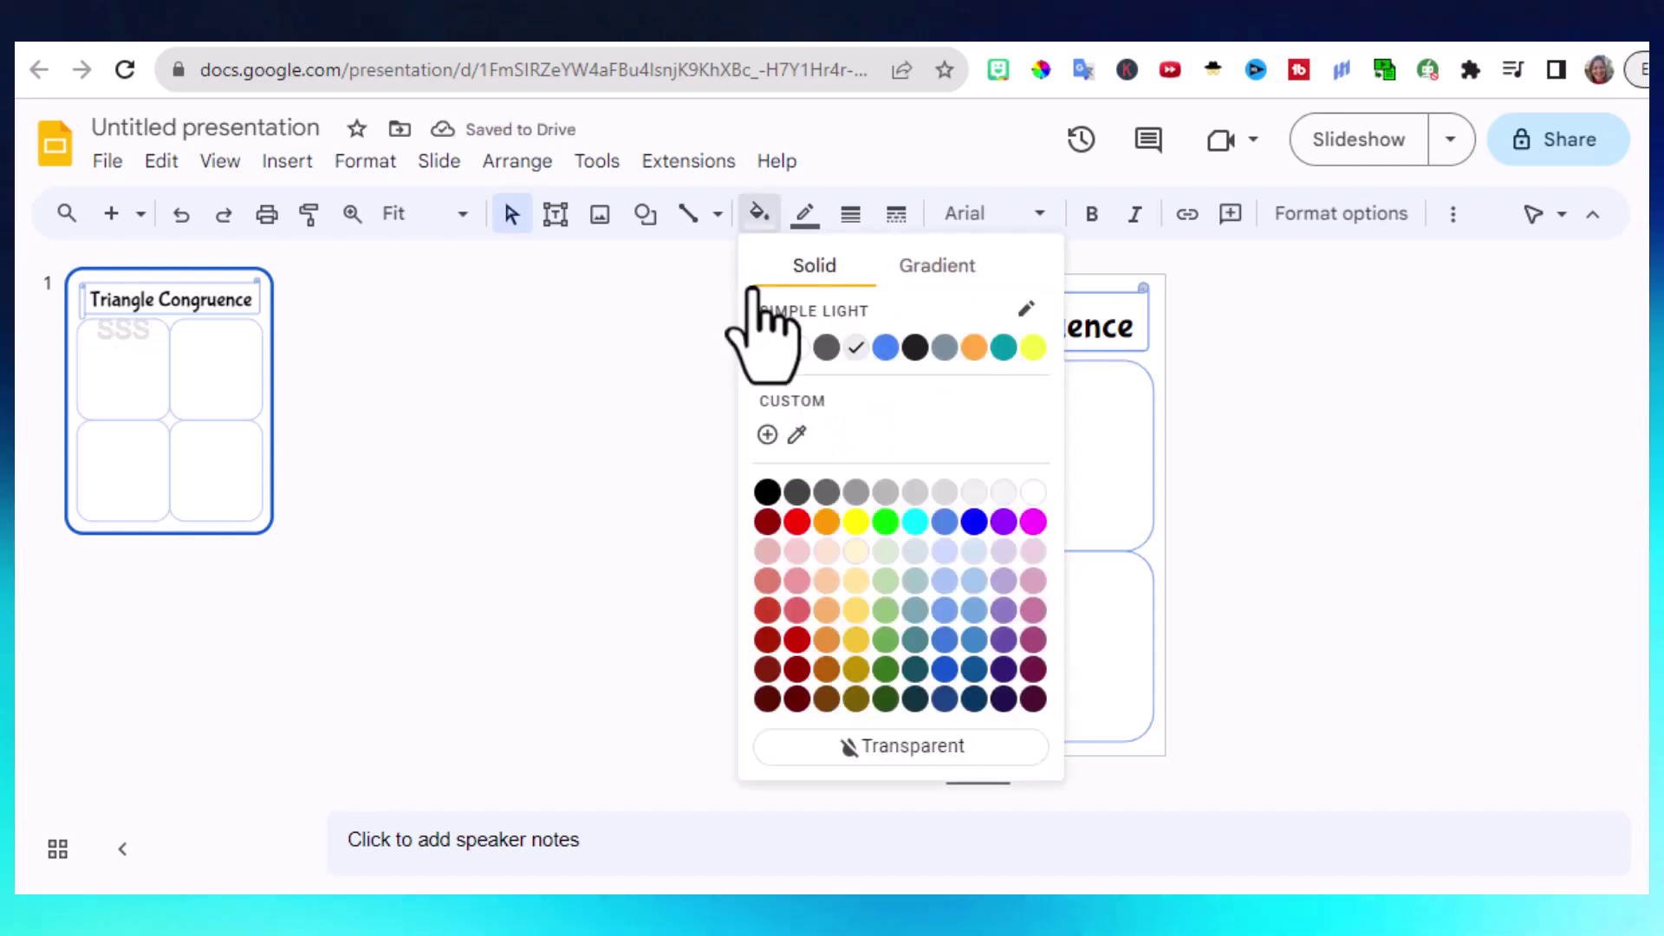
{"action": "left_click", "coordinate": [974, 521]}
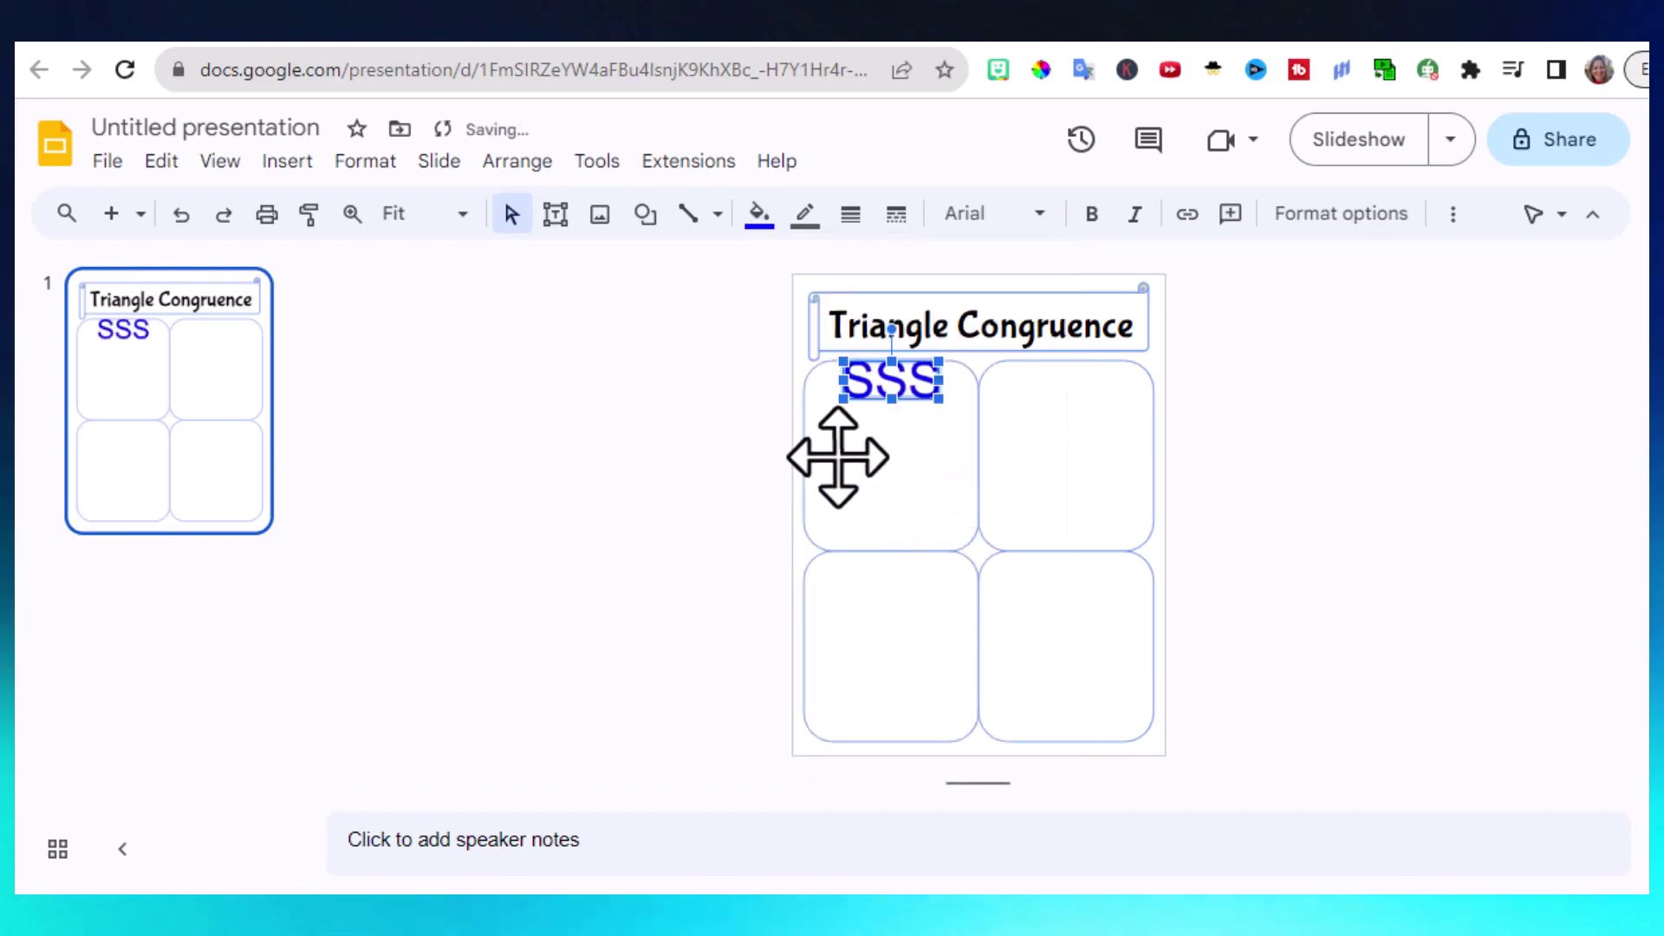
{"action": "left_click", "coordinate": [759, 214]}
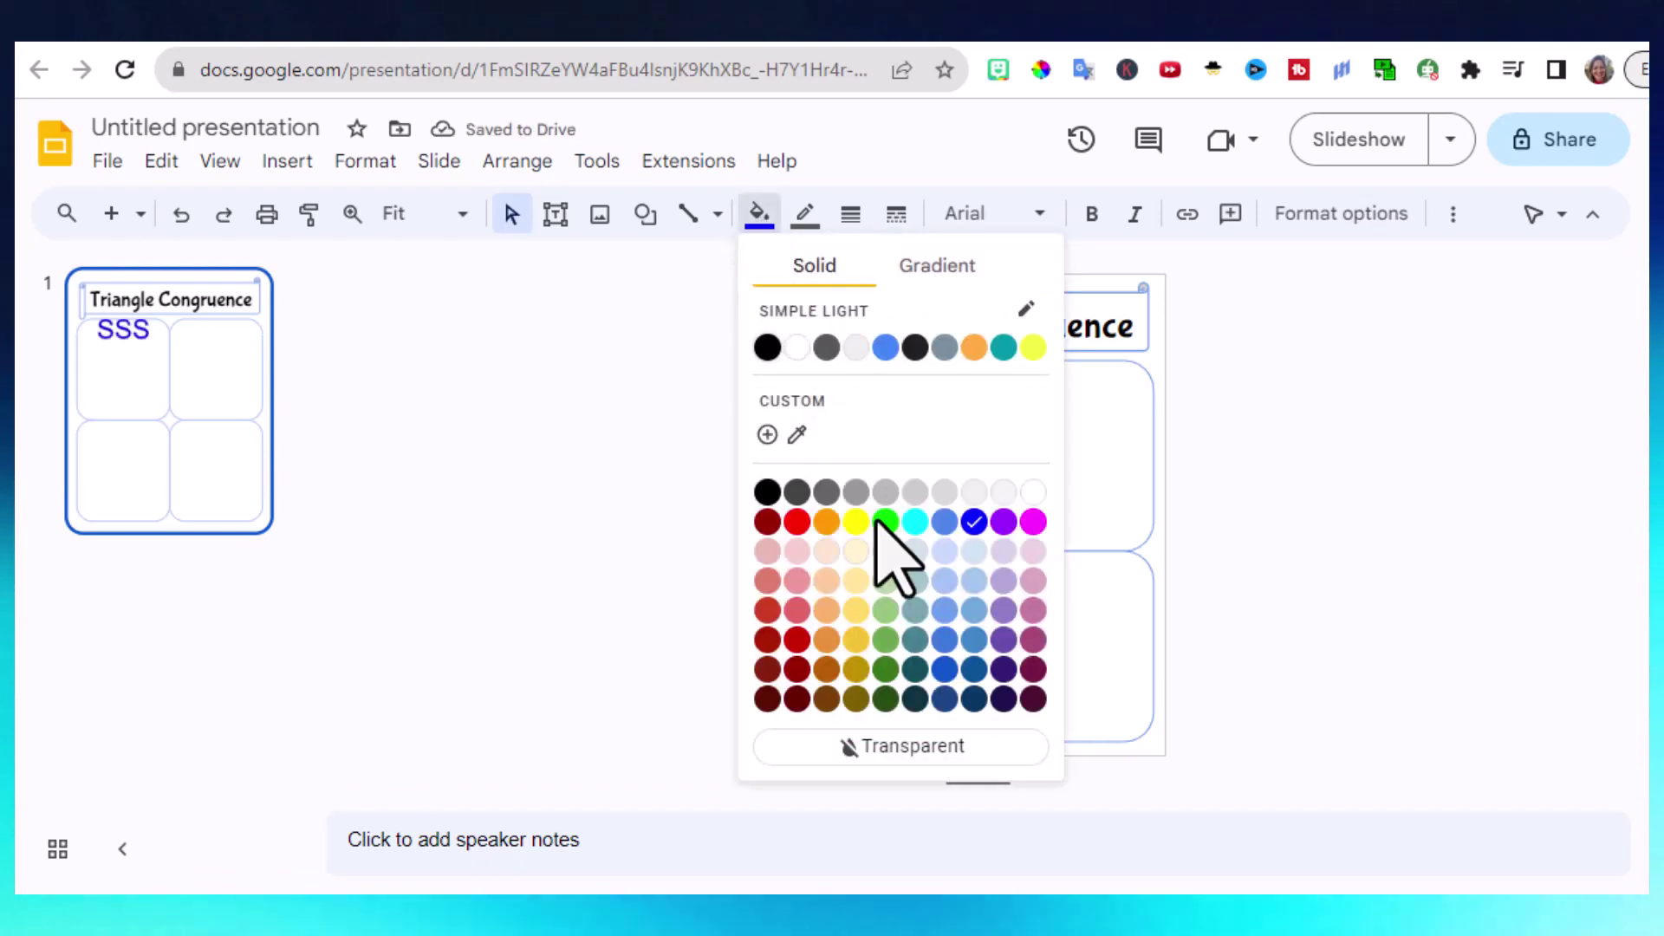
{"action": "left_click", "coordinate": [945, 523]}
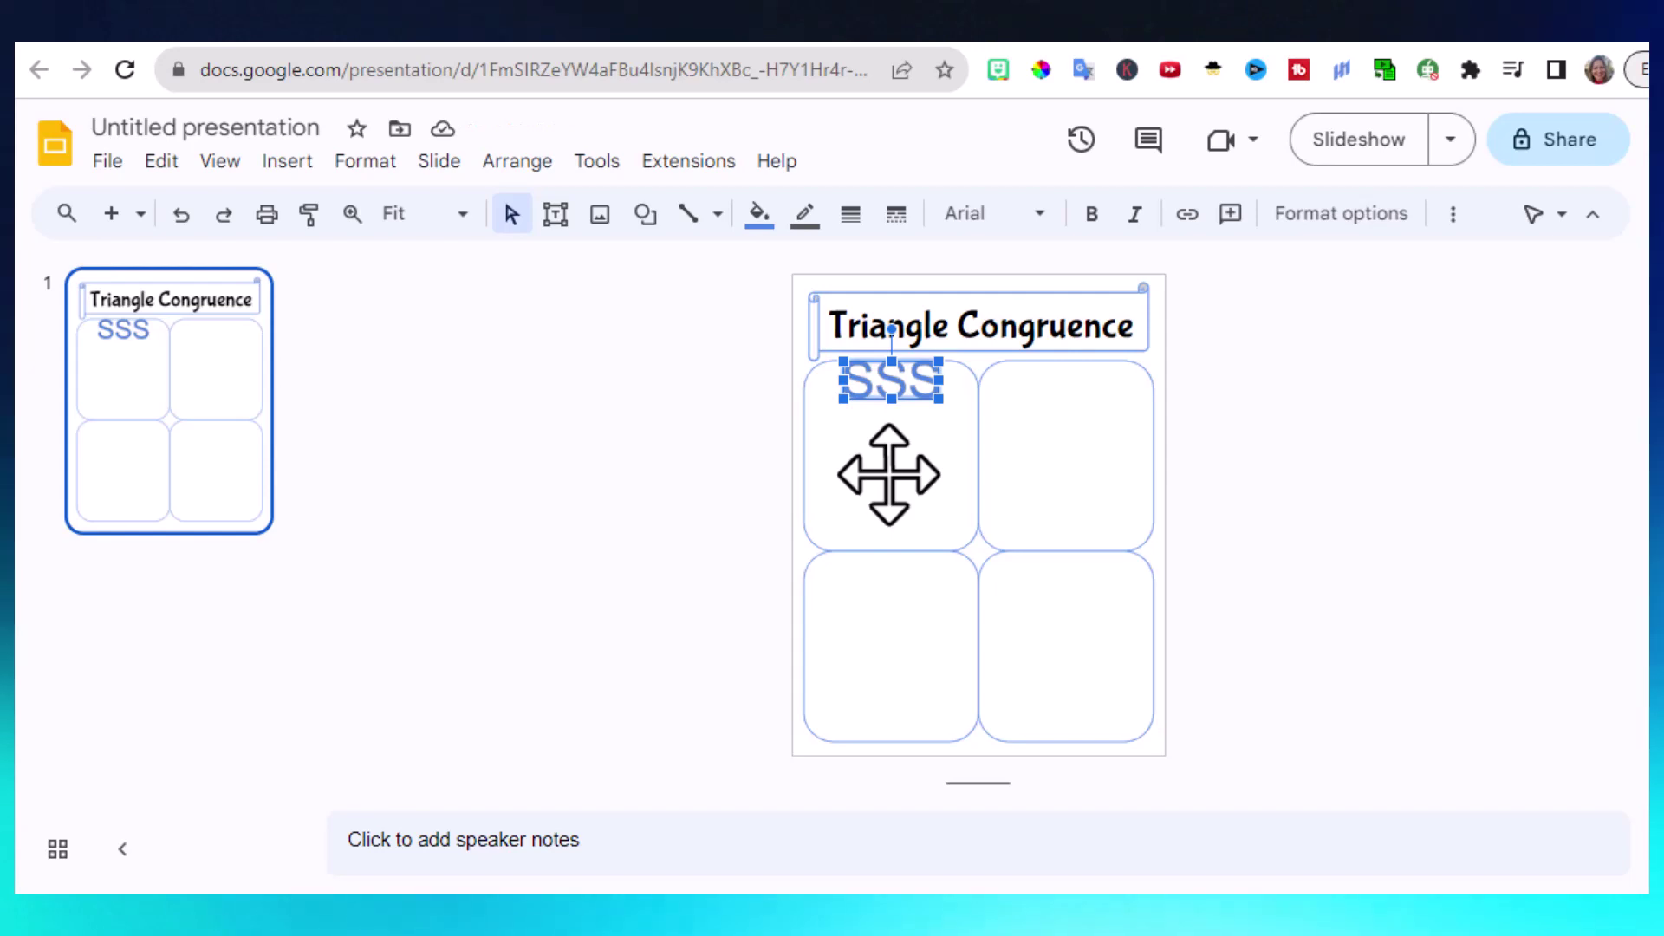
Step: Duplicate the SSS label into the top-right box and both bottom boxes
{"action": "key", "text": "ctrl+d"}
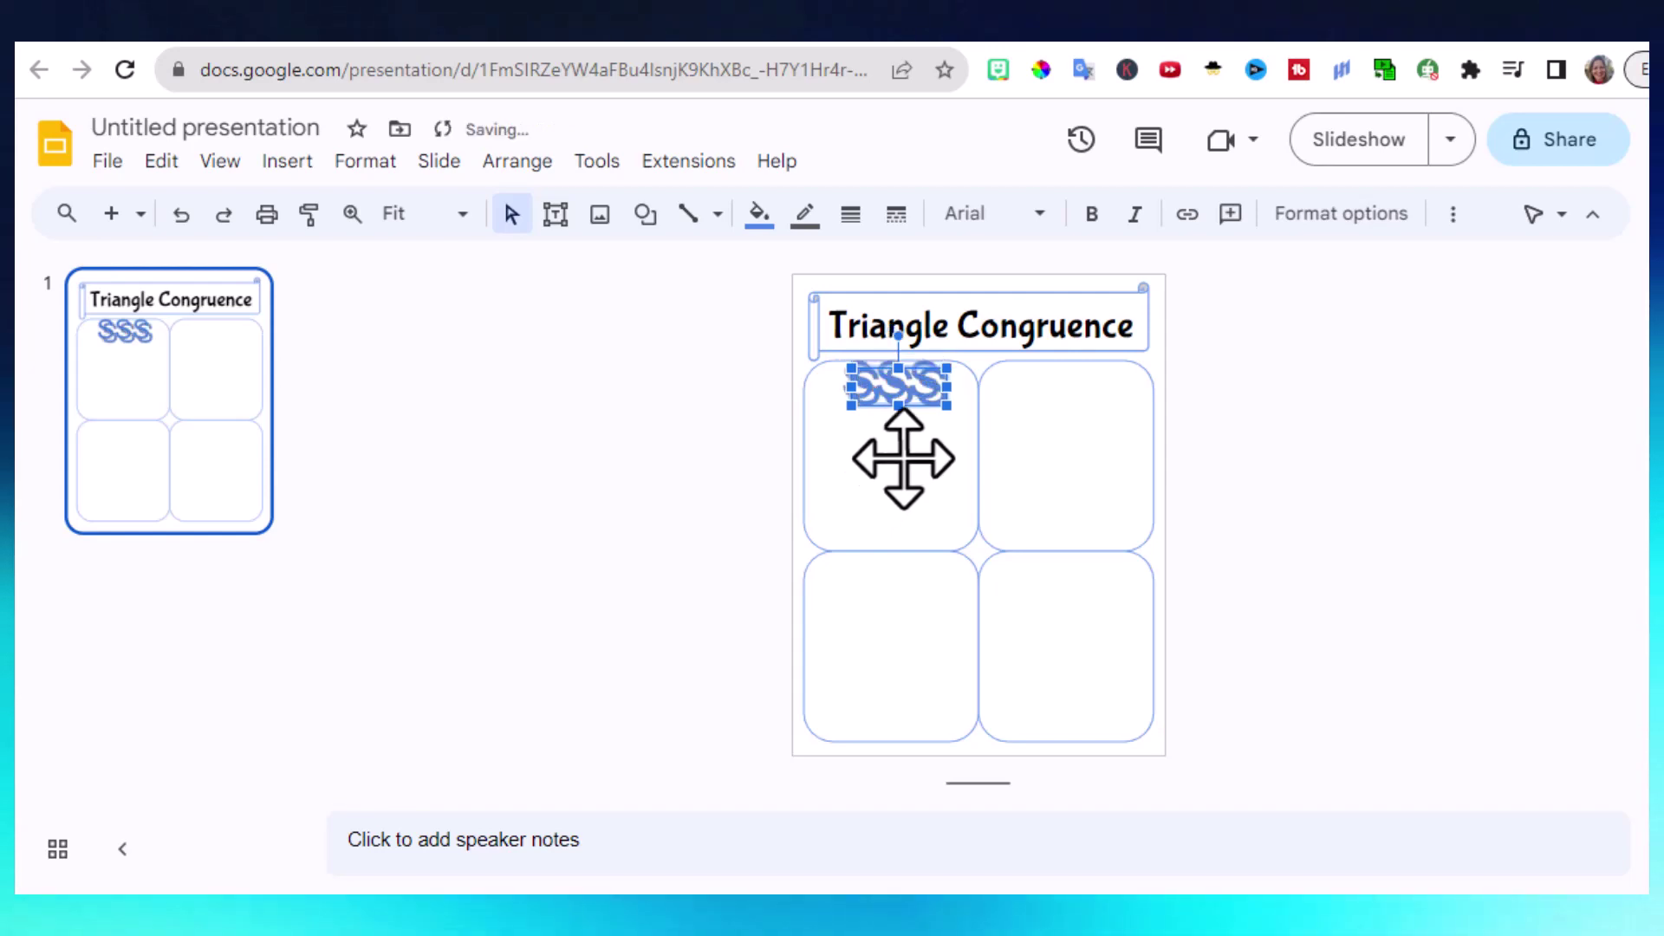
{"action": "left_click_drag", "start_coordinate": [1064, 444], "coordinate": [1073, 391]}
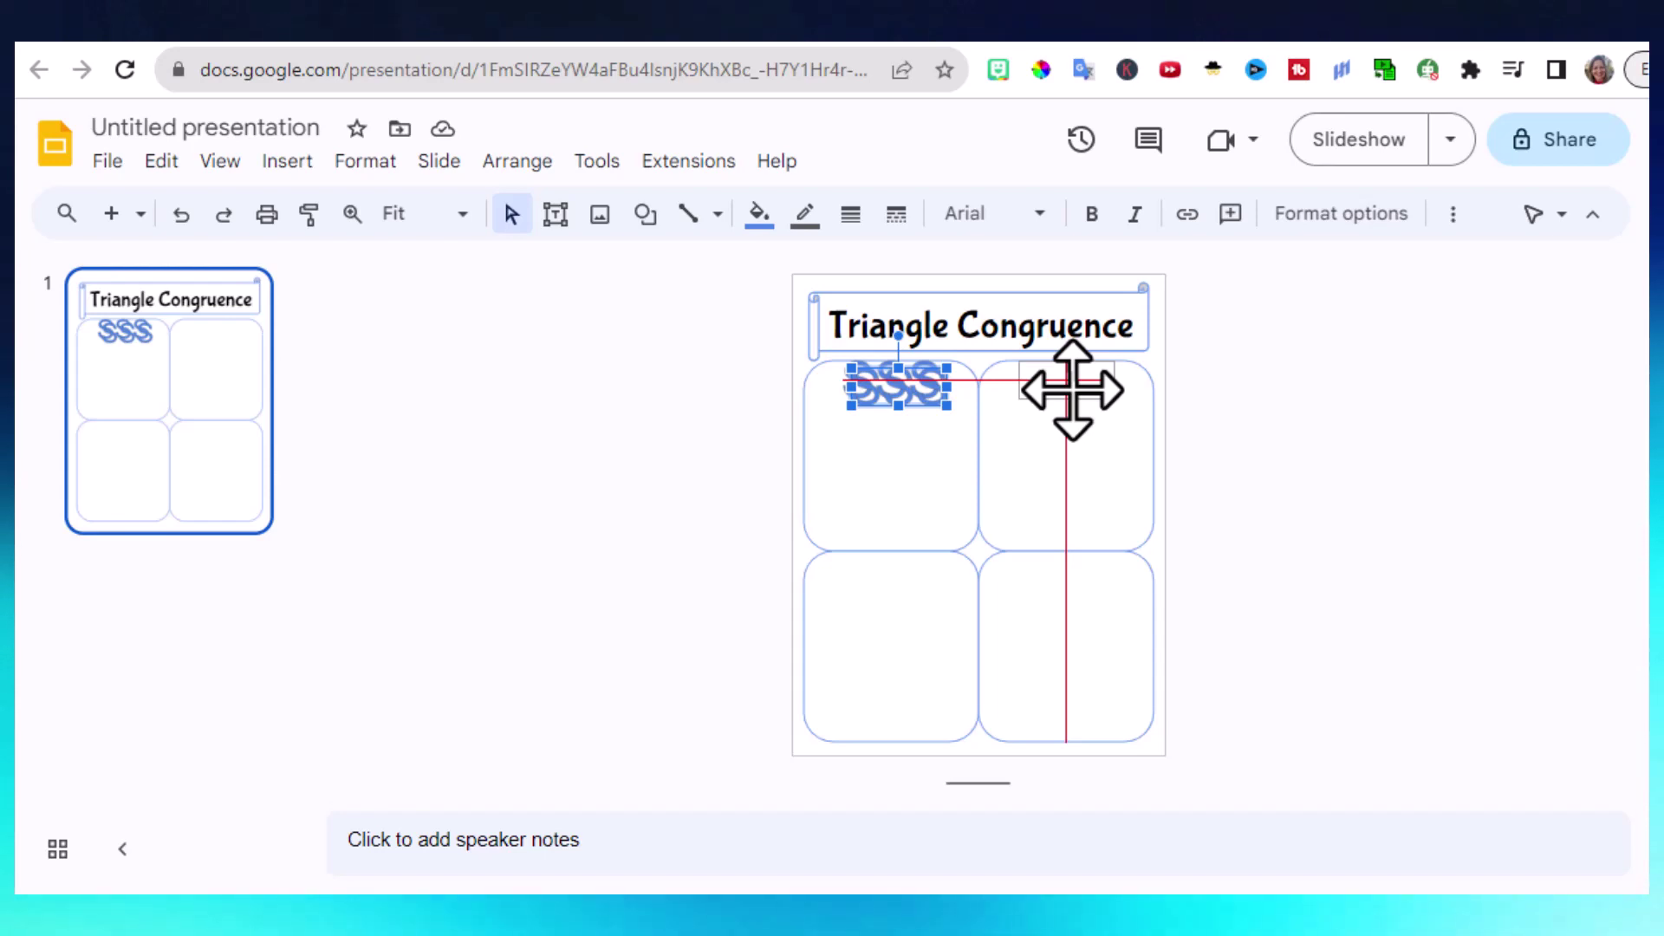
{"action": "left_click_drag", "start_coordinate": [1073, 391], "coordinate": [1073, 391]}
{"action": "left_click_drag", "start_coordinate": [1048, 381], "coordinate": [1047, 575]}
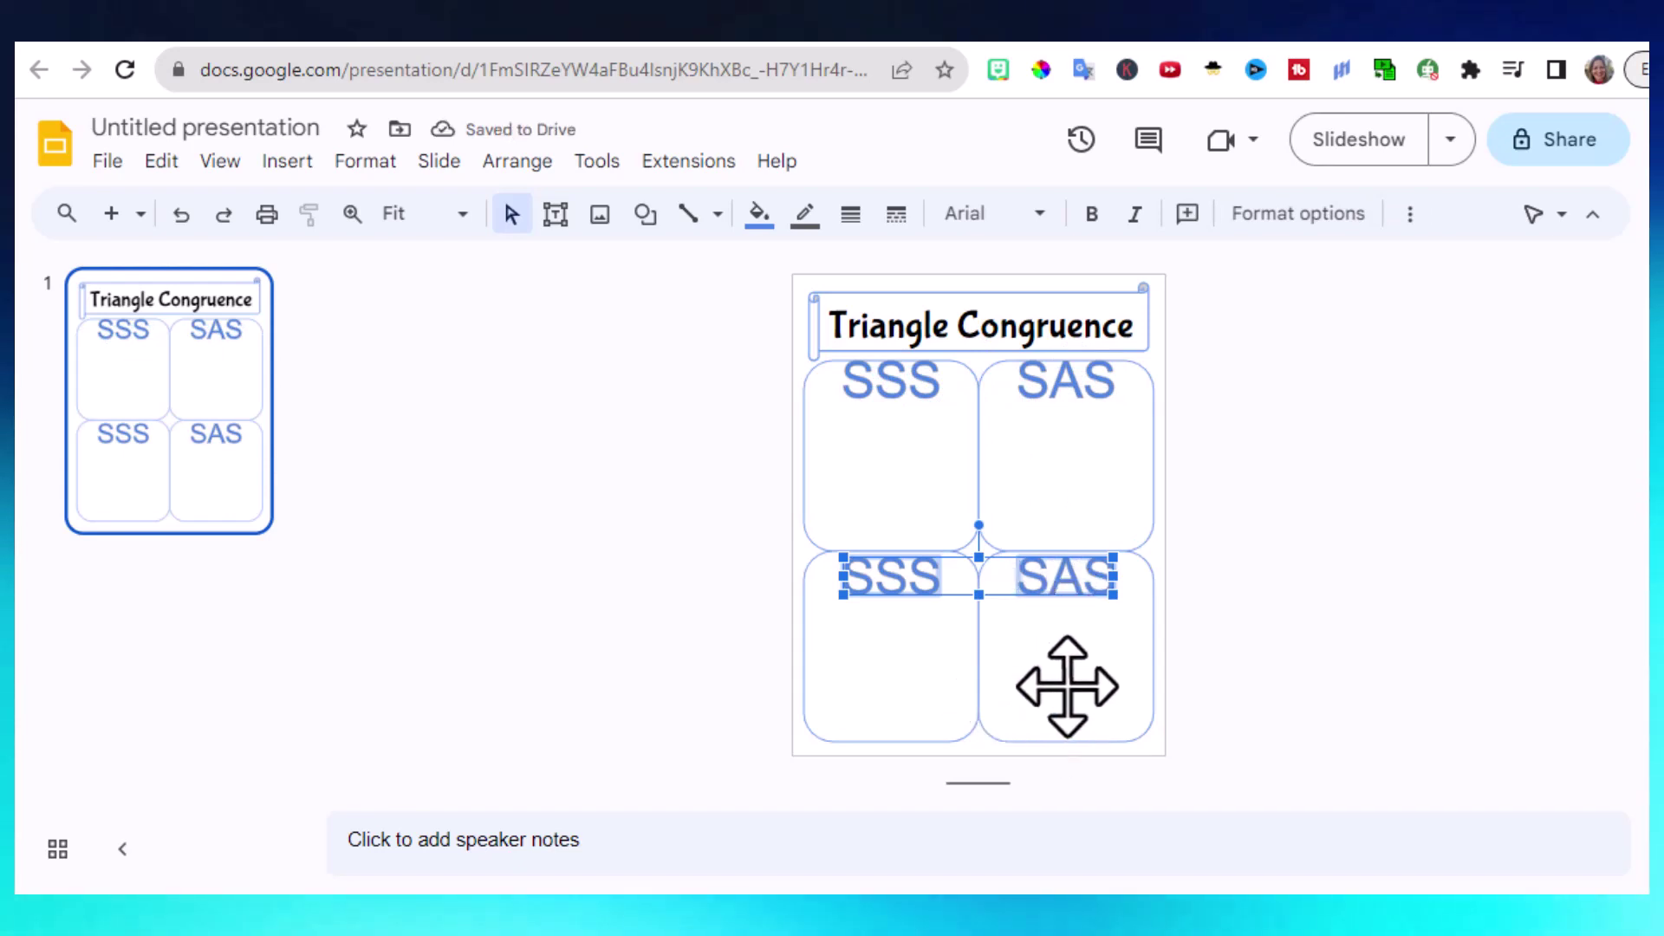
{"action": "left_click", "coordinate": [1079, 668]}
Step: Change the lower-left label's text to ASA
{"action": "left_click", "coordinate": [884, 568]}
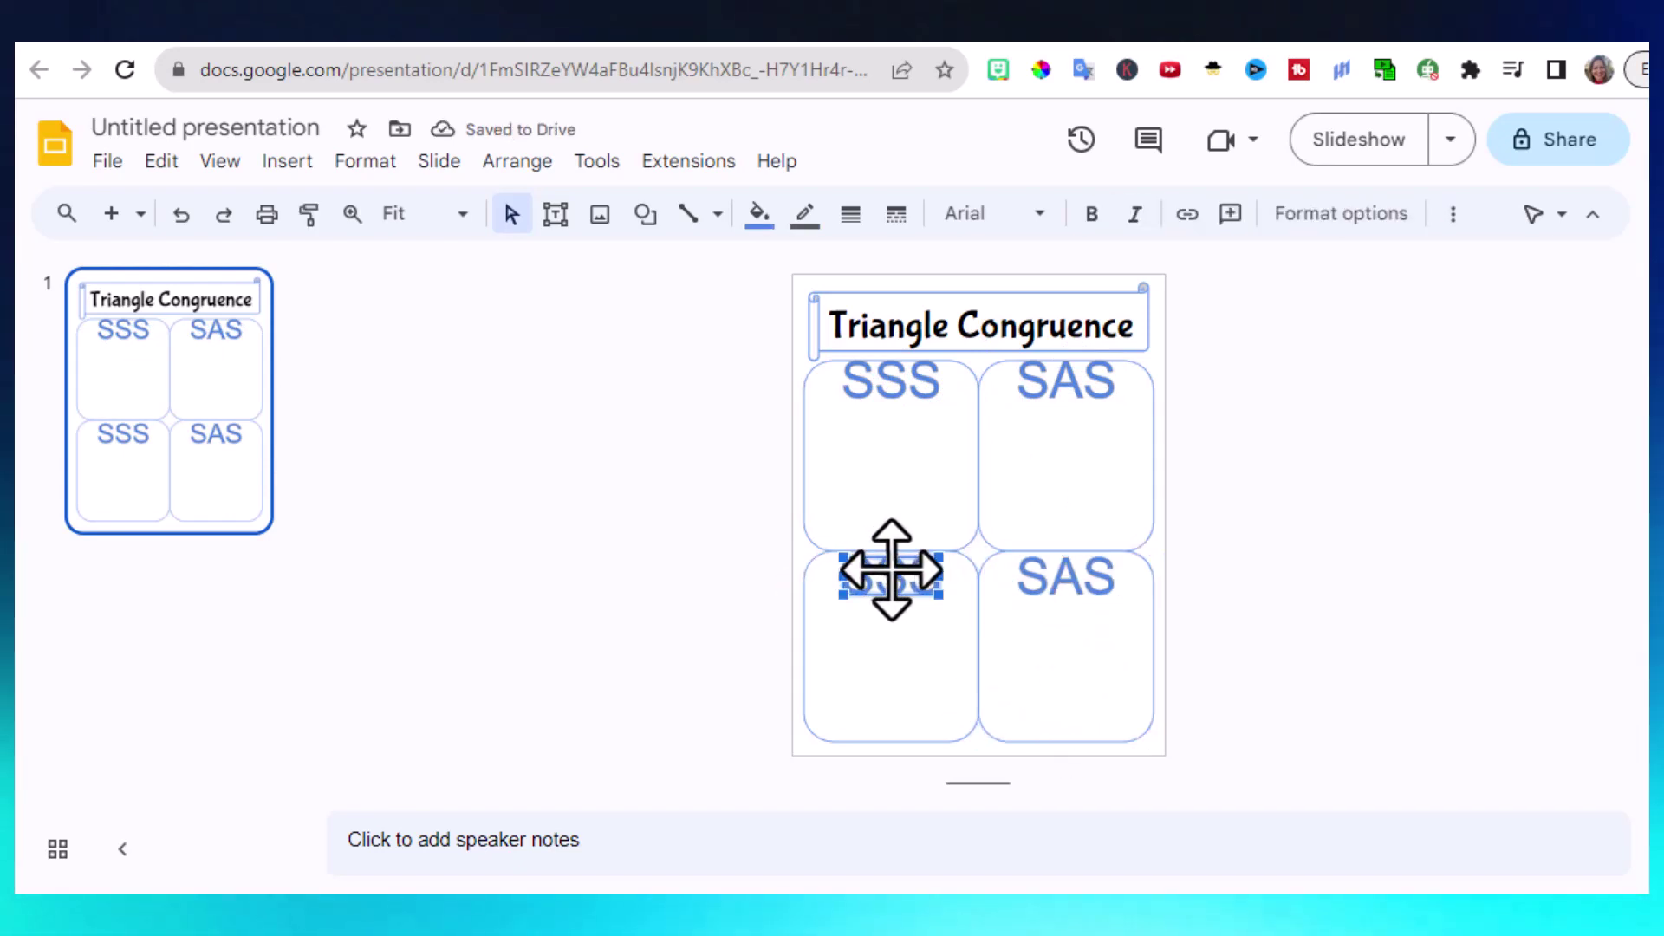
{"action": "double_click", "coordinate": [891, 572]}
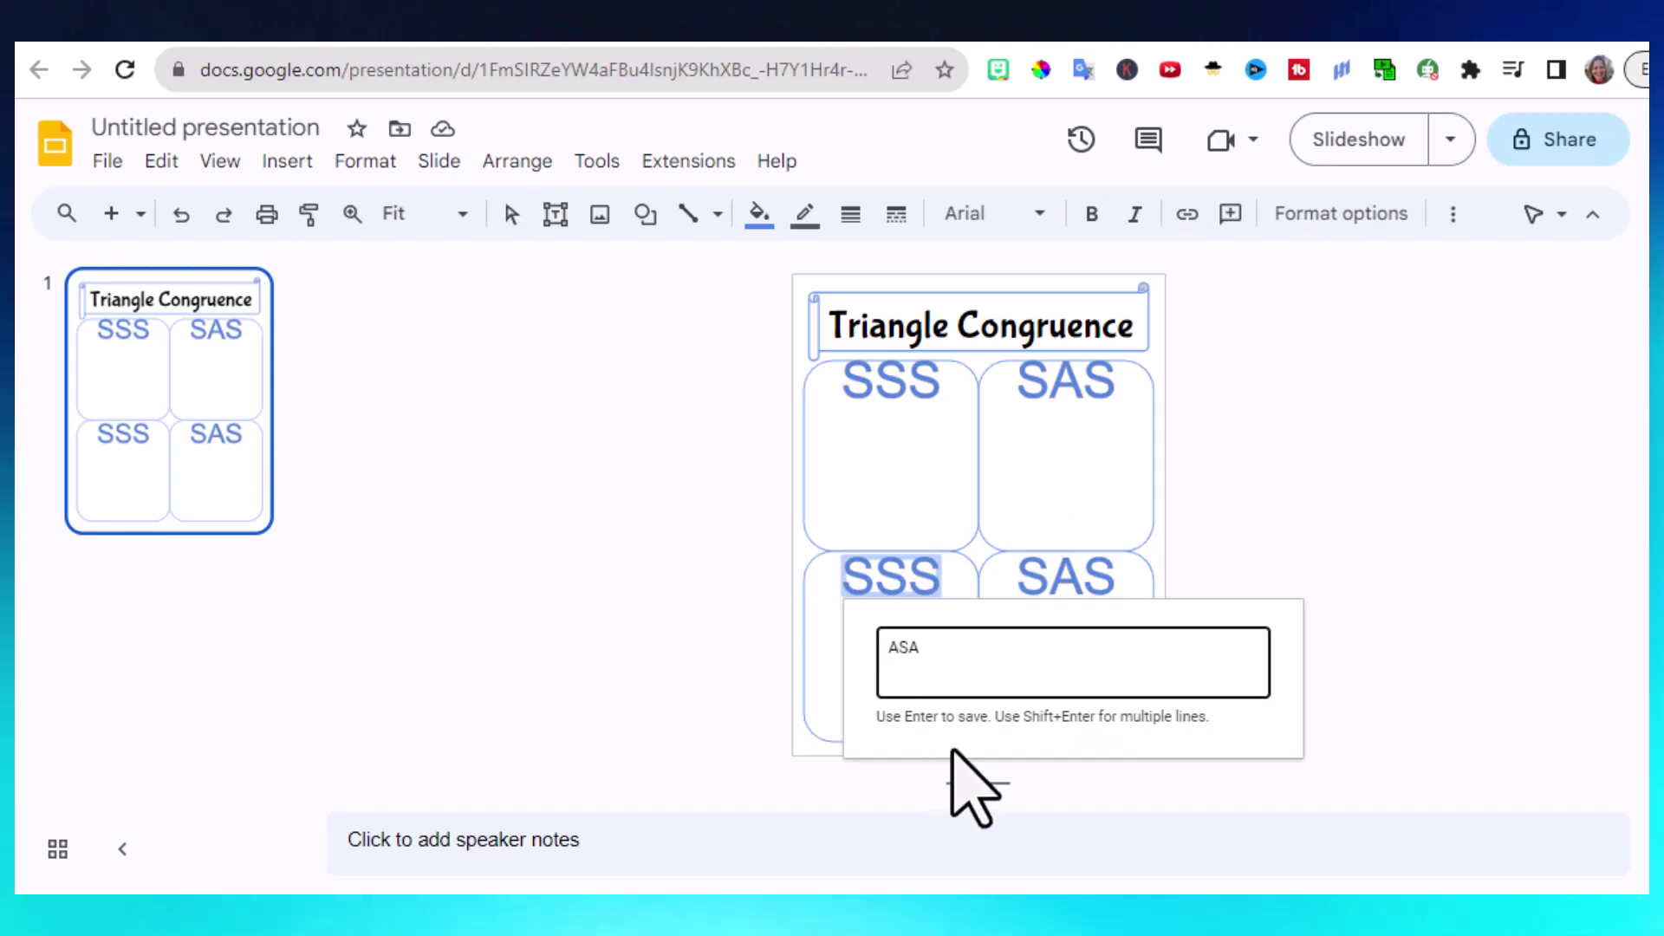
{"action": "key", "text": "Return"}
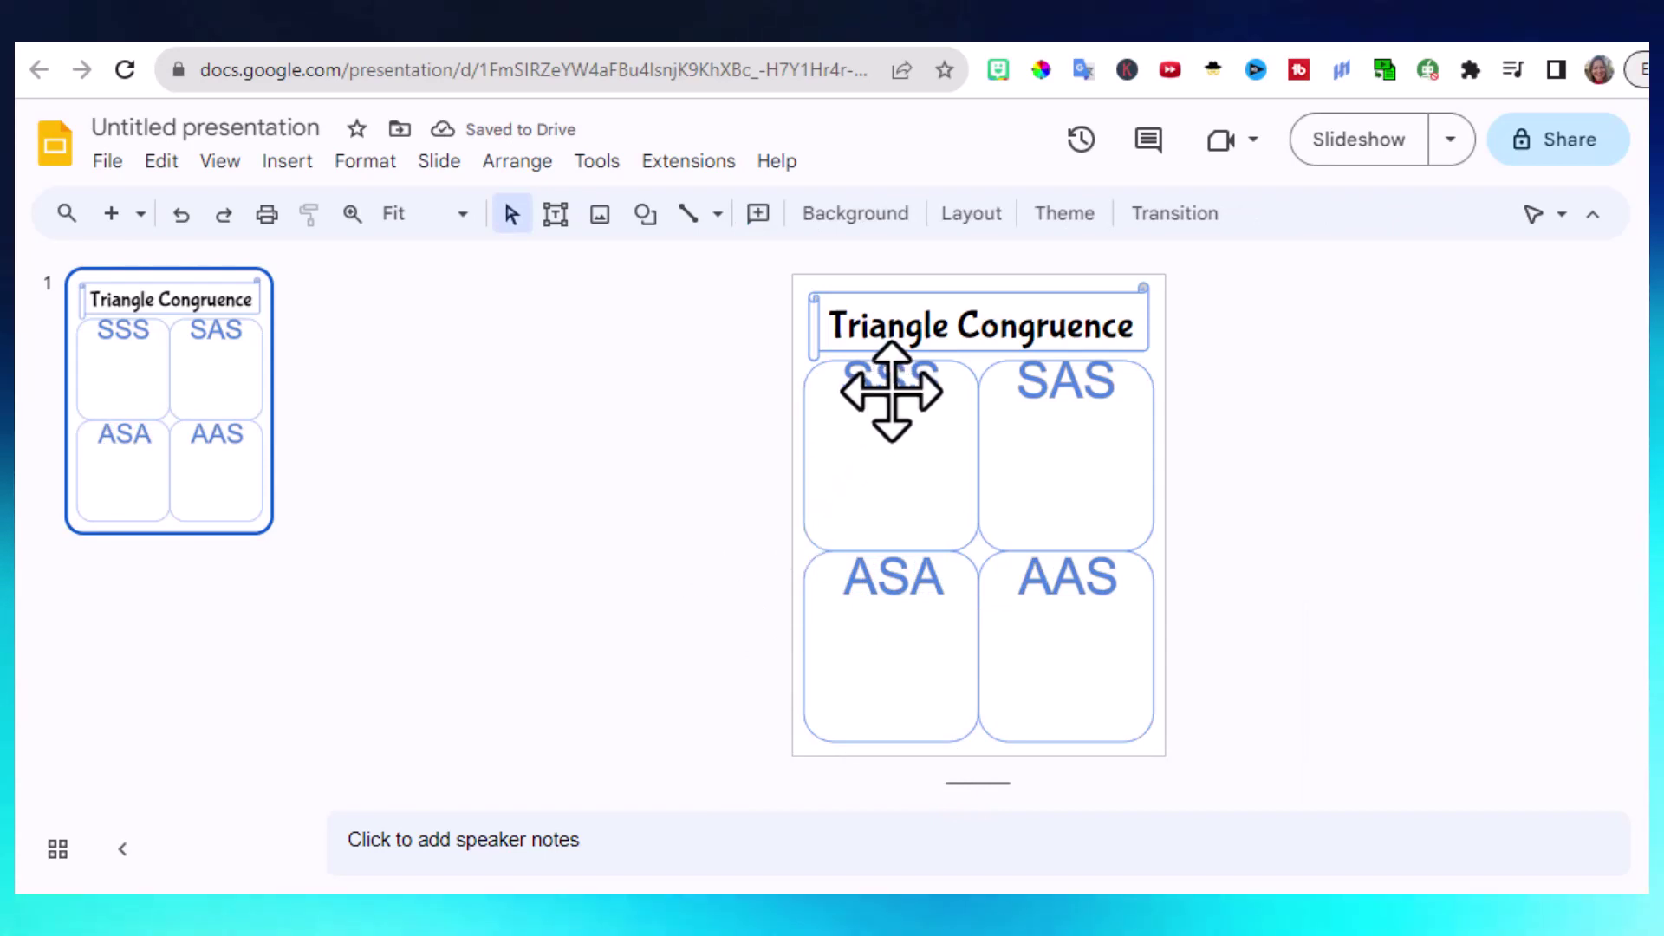
Step: Align the top SSS and SAS labels in a row
{"action": "left_click", "coordinate": [891, 391]}
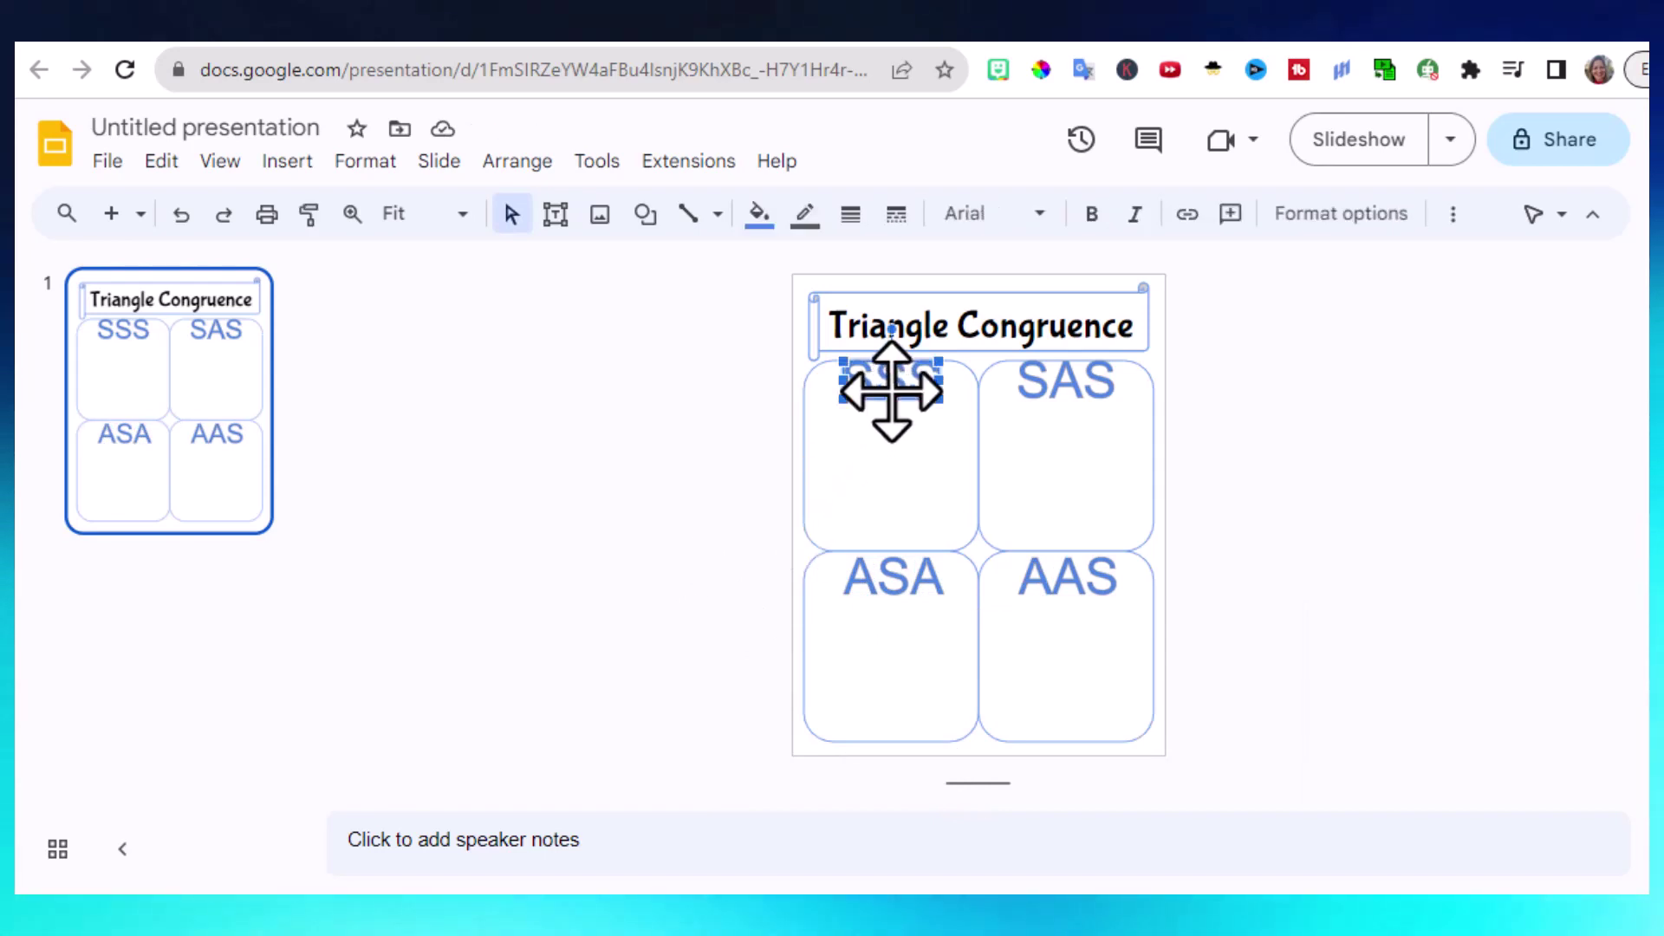
{"action": "left_click", "coordinate": [1067, 399], "text": "shift"}
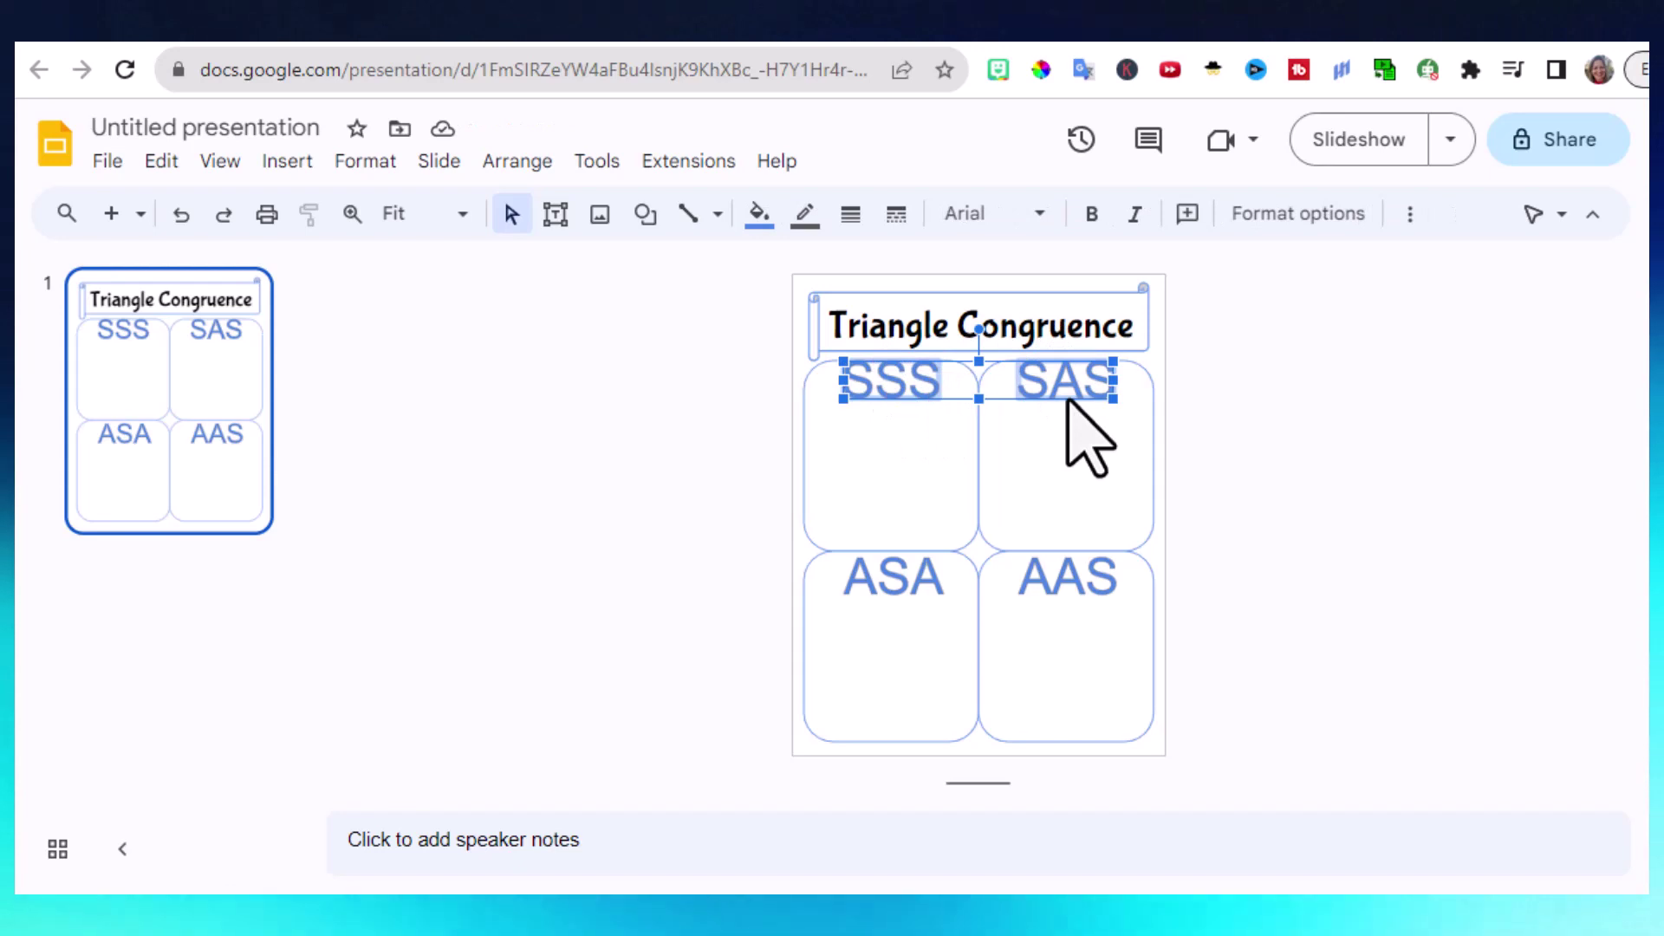
{"action": "left_click_drag", "start_coordinate": [1062, 387], "coordinate": [1083, 431]}
{"action": "left_click", "coordinate": [502, 297]}
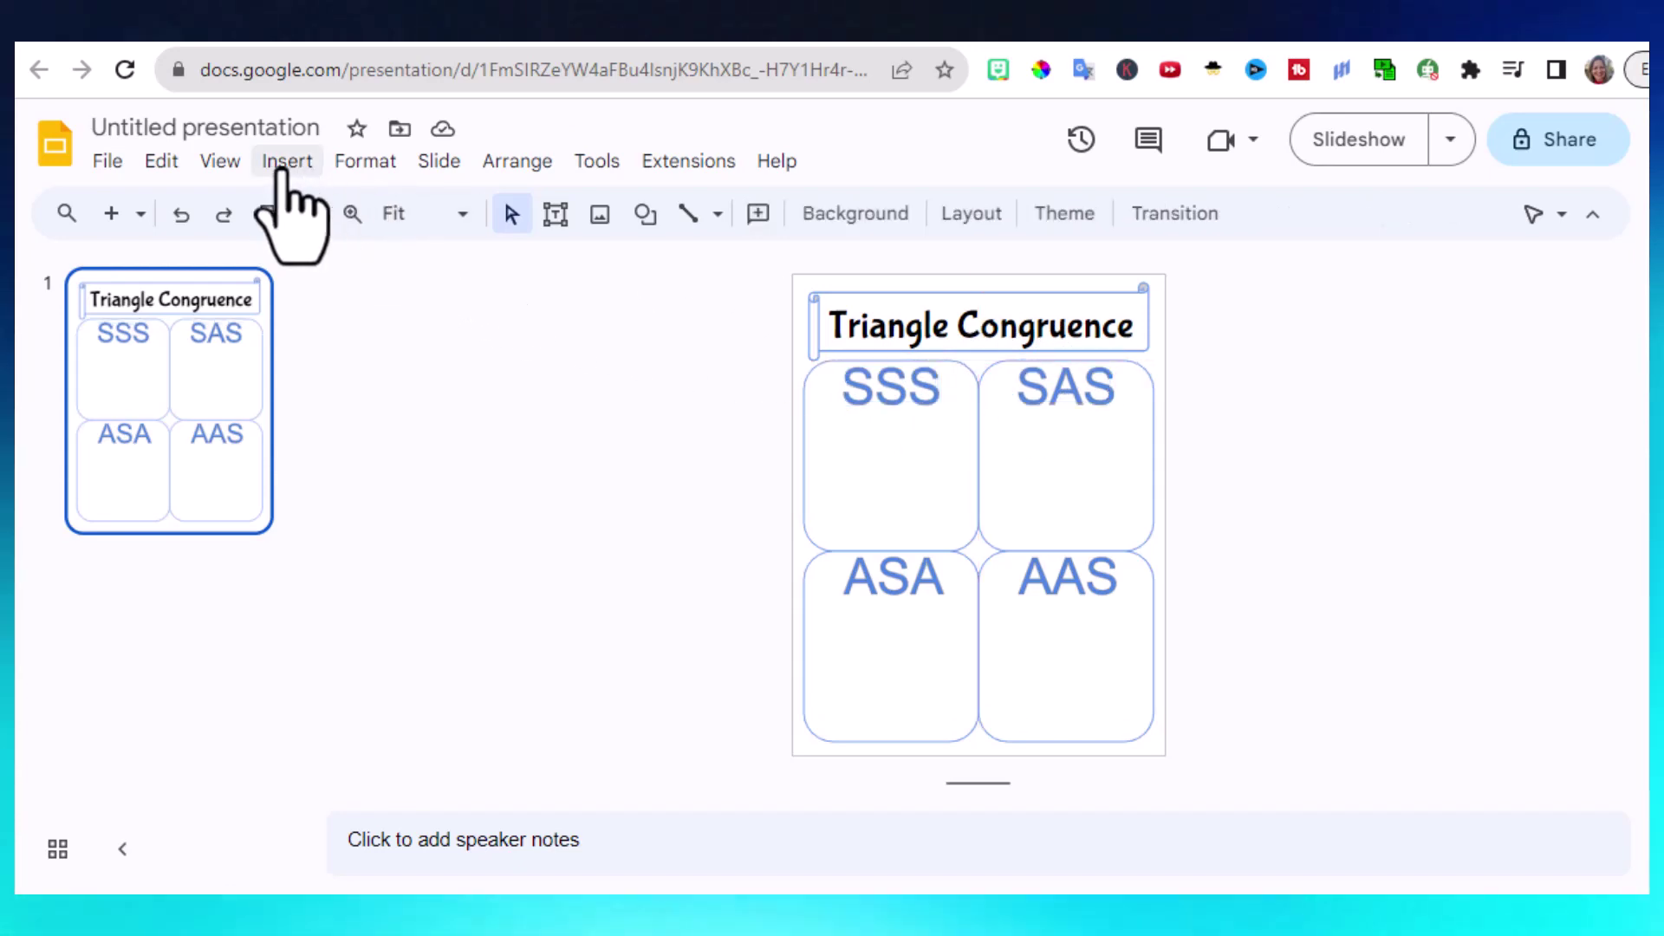
Step: Add a text box in the SSS cell with the pasted congruent-sides definition, enlarged to 24 pt
{"action": "left_click", "coordinate": [287, 162]}
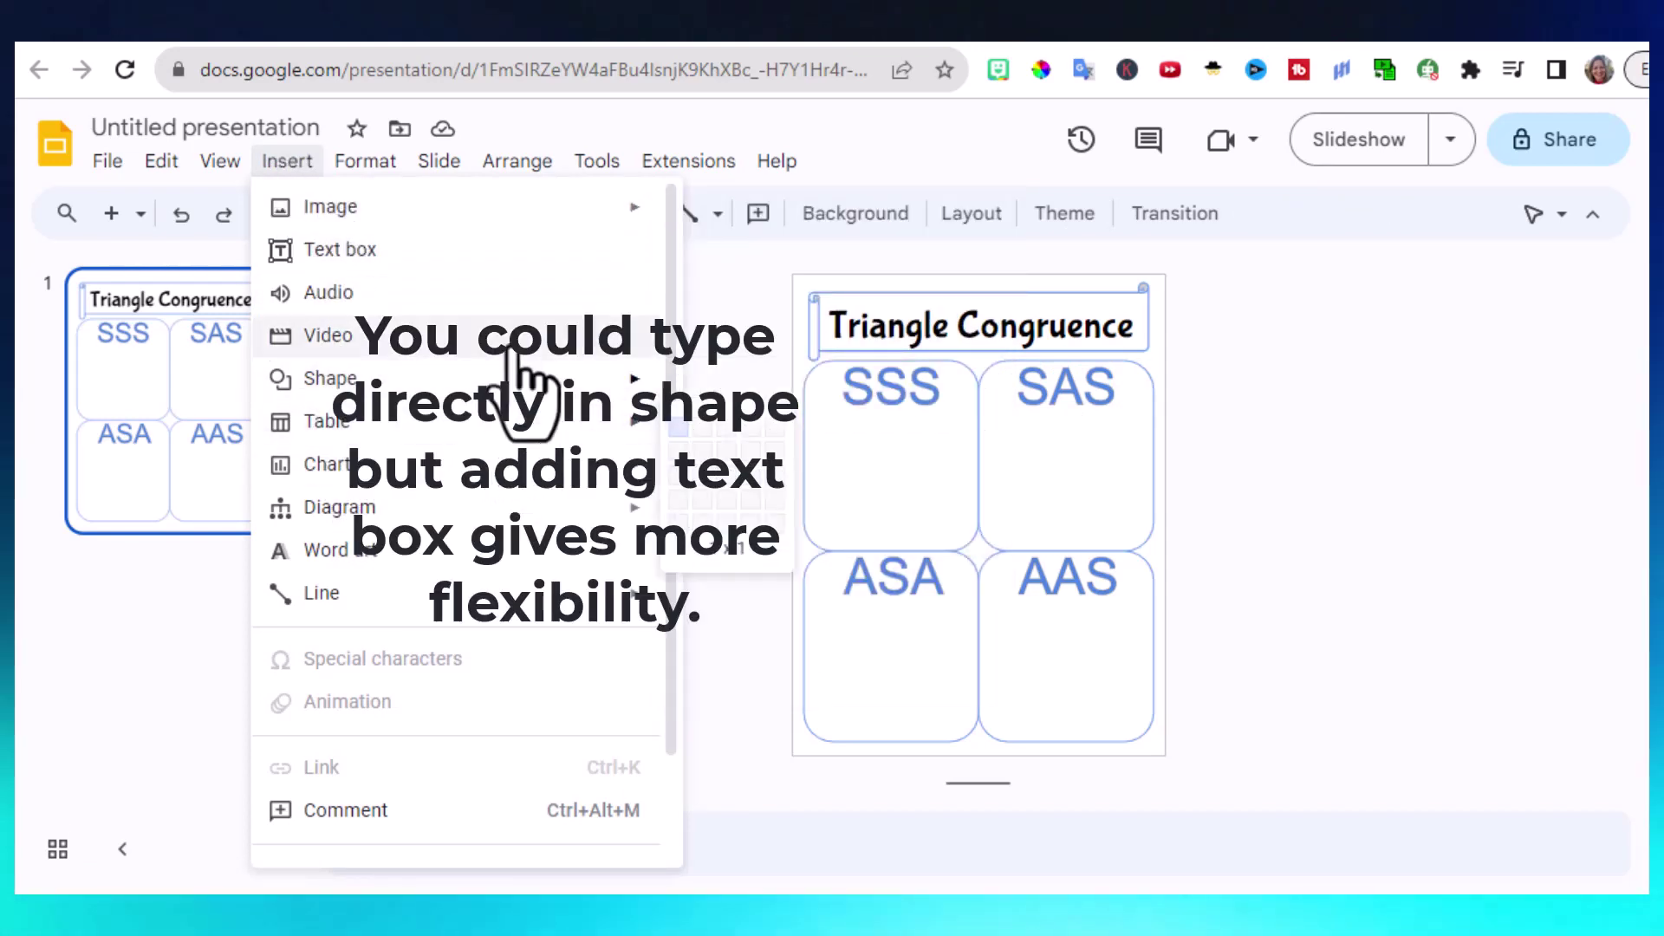
{"action": "left_click", "coordinate": [507, 252]}
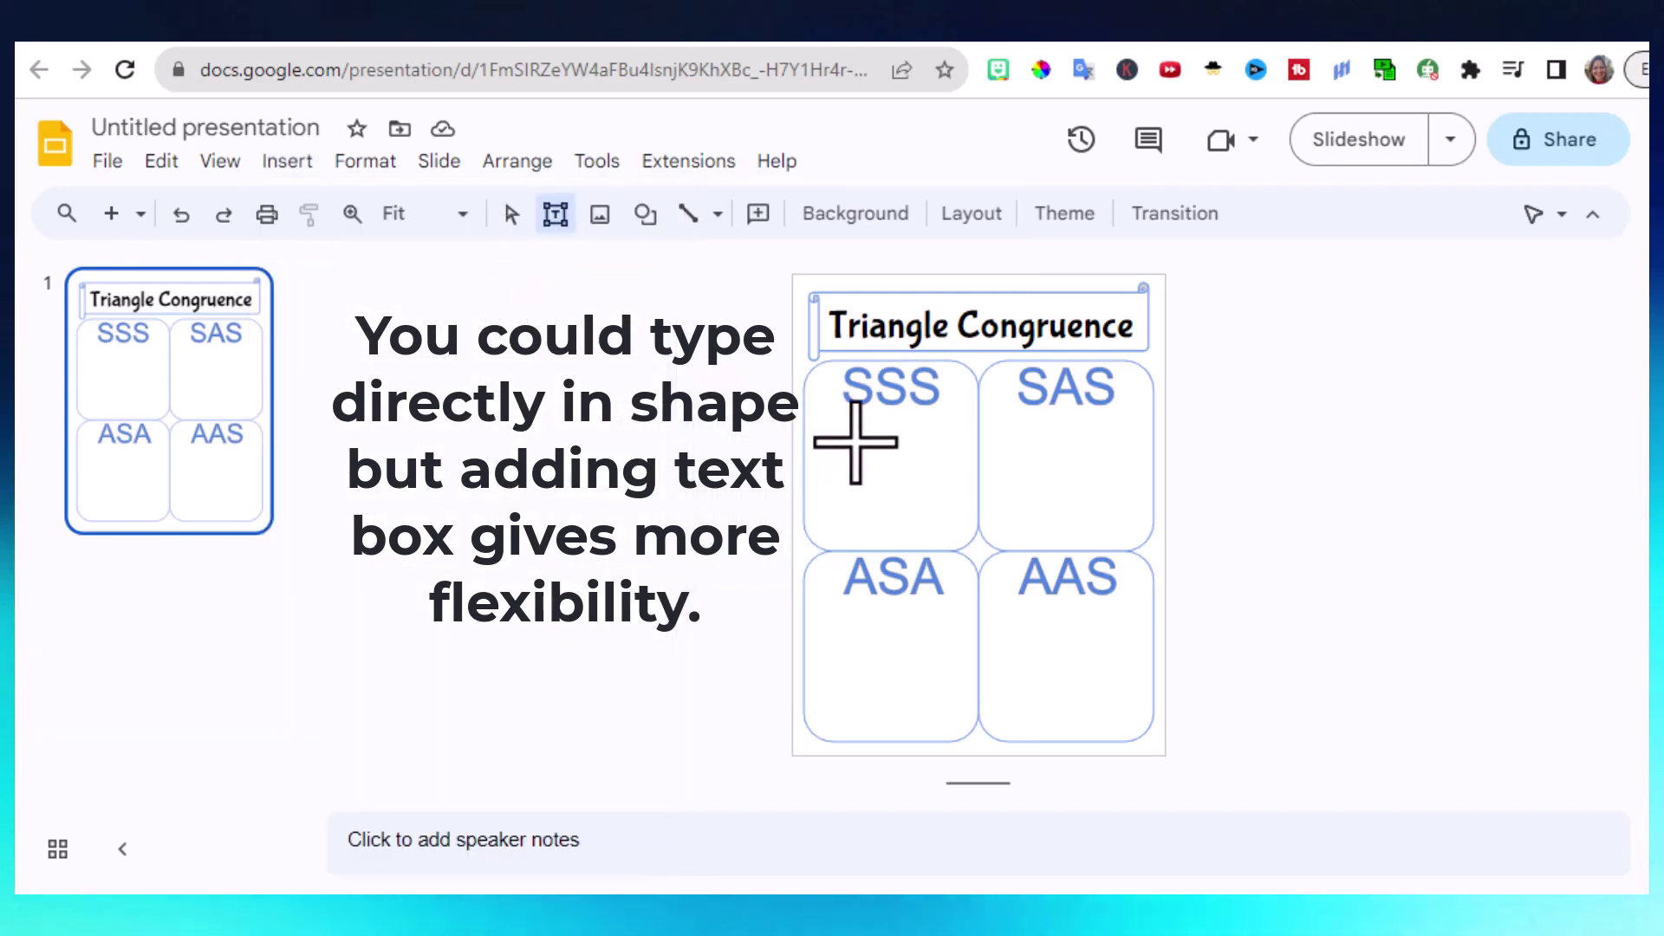
{"action": "left_click_drag", "start_coordinate": [827, 436], "coordinate": [957, 526]}
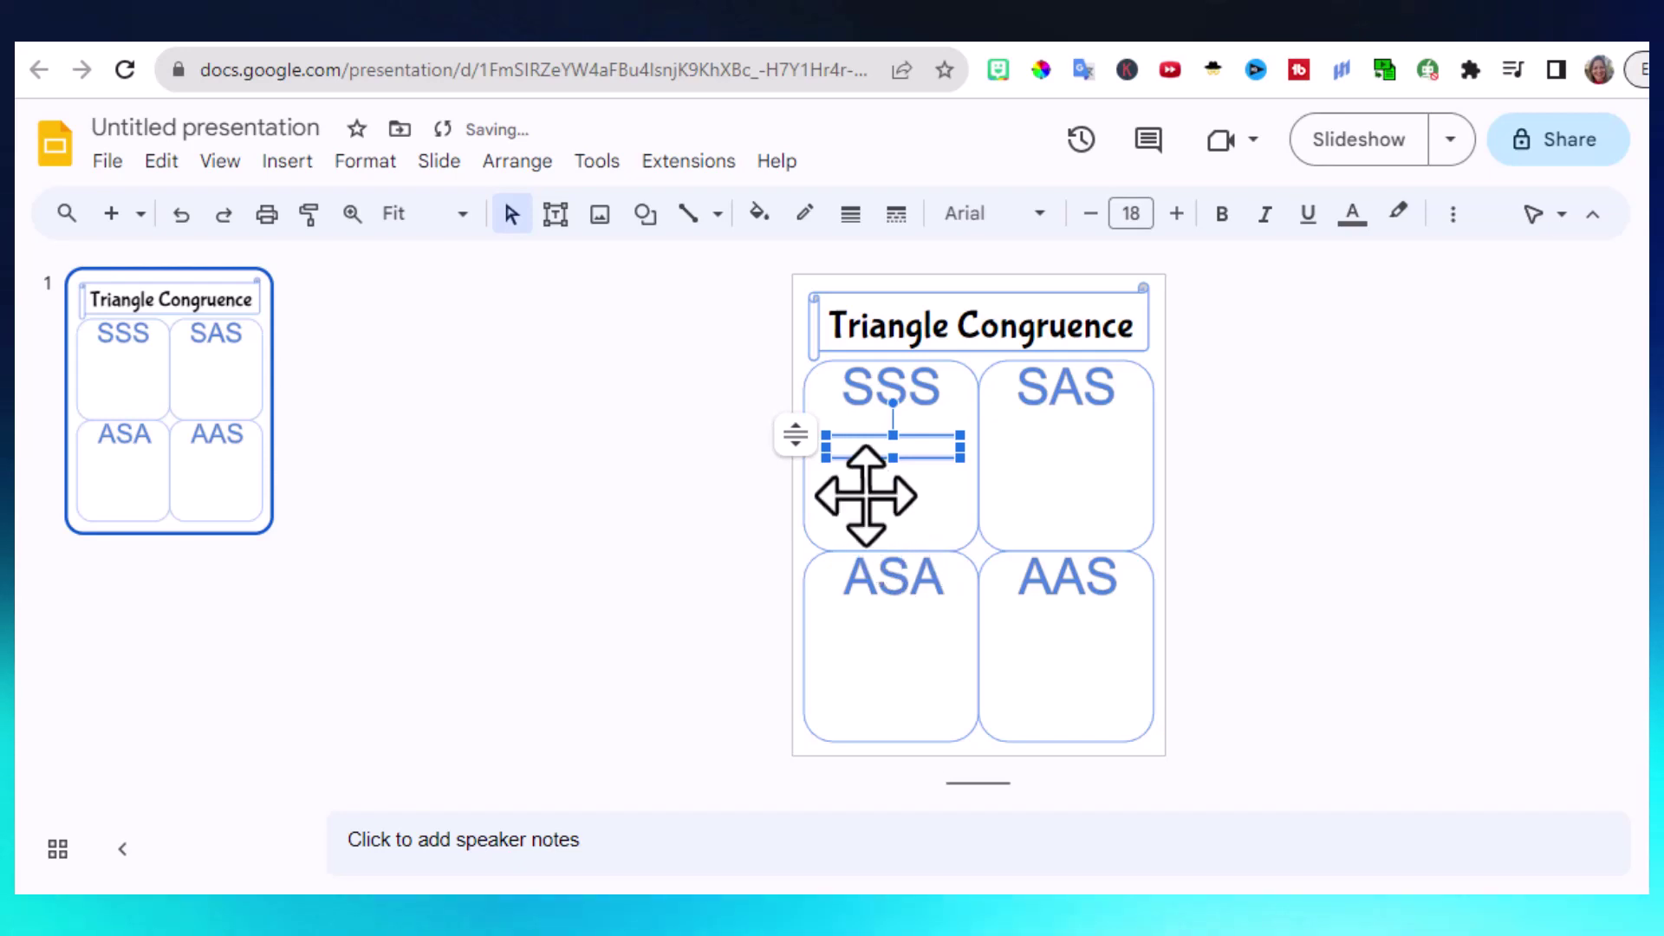
{"action": "type", "text": "If corresponding sides of two triangles are congruent, then the triangles are congruent. △ABC ≅ △PQR"}
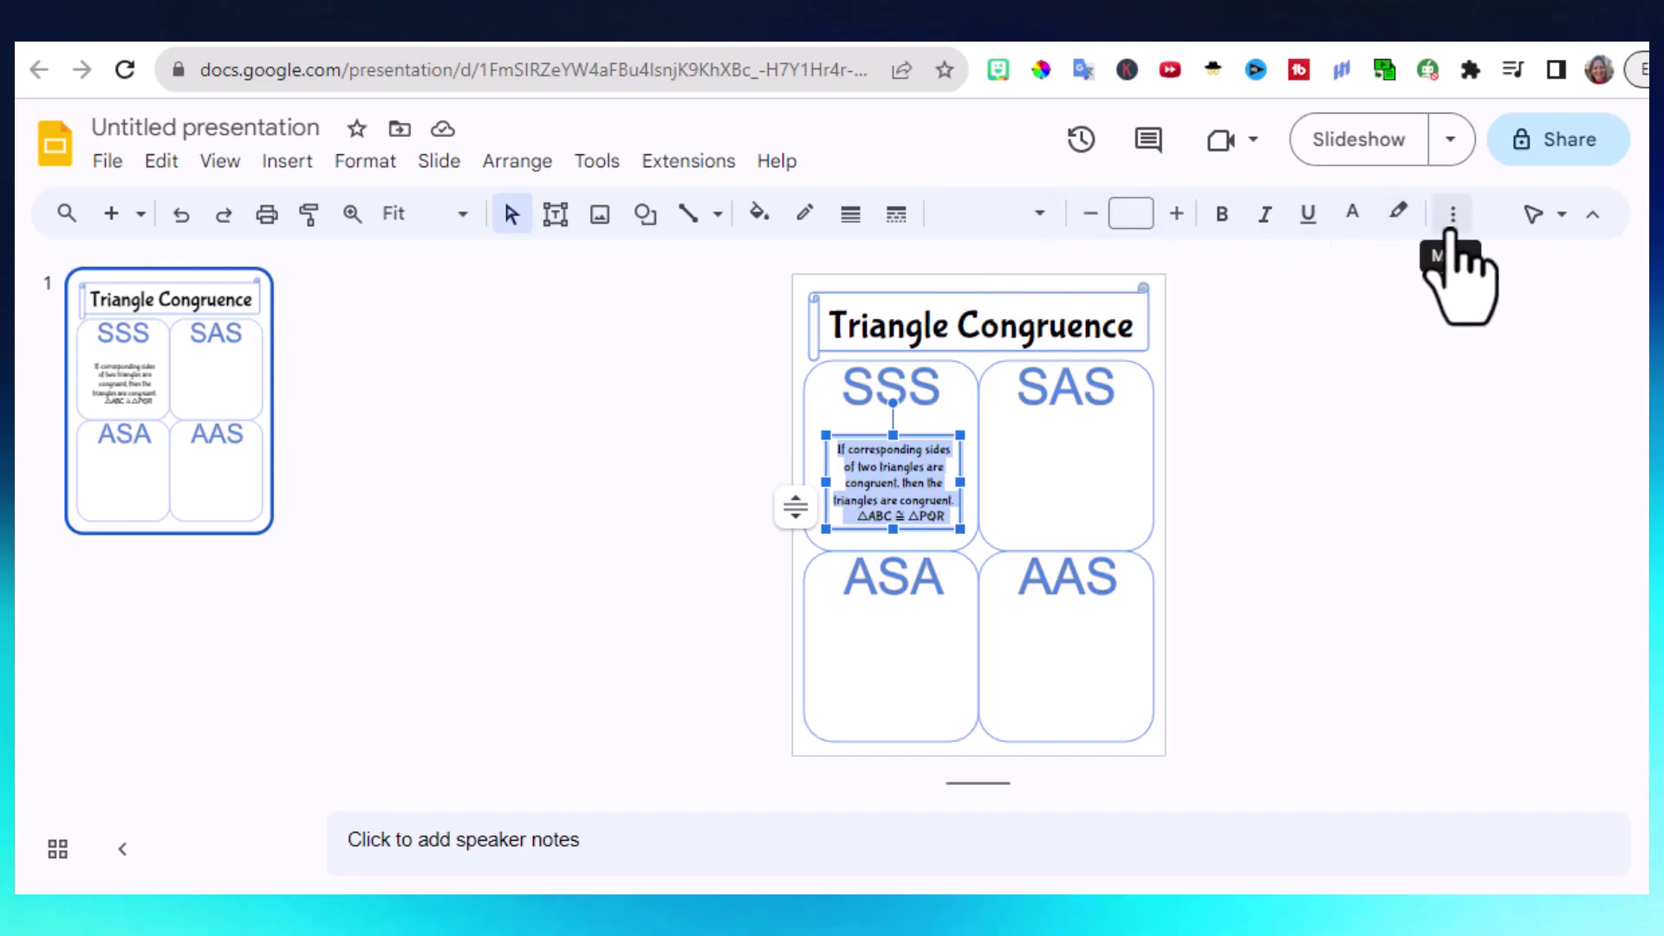
{"action": "left_click", "coordinate": [1176, 213]}
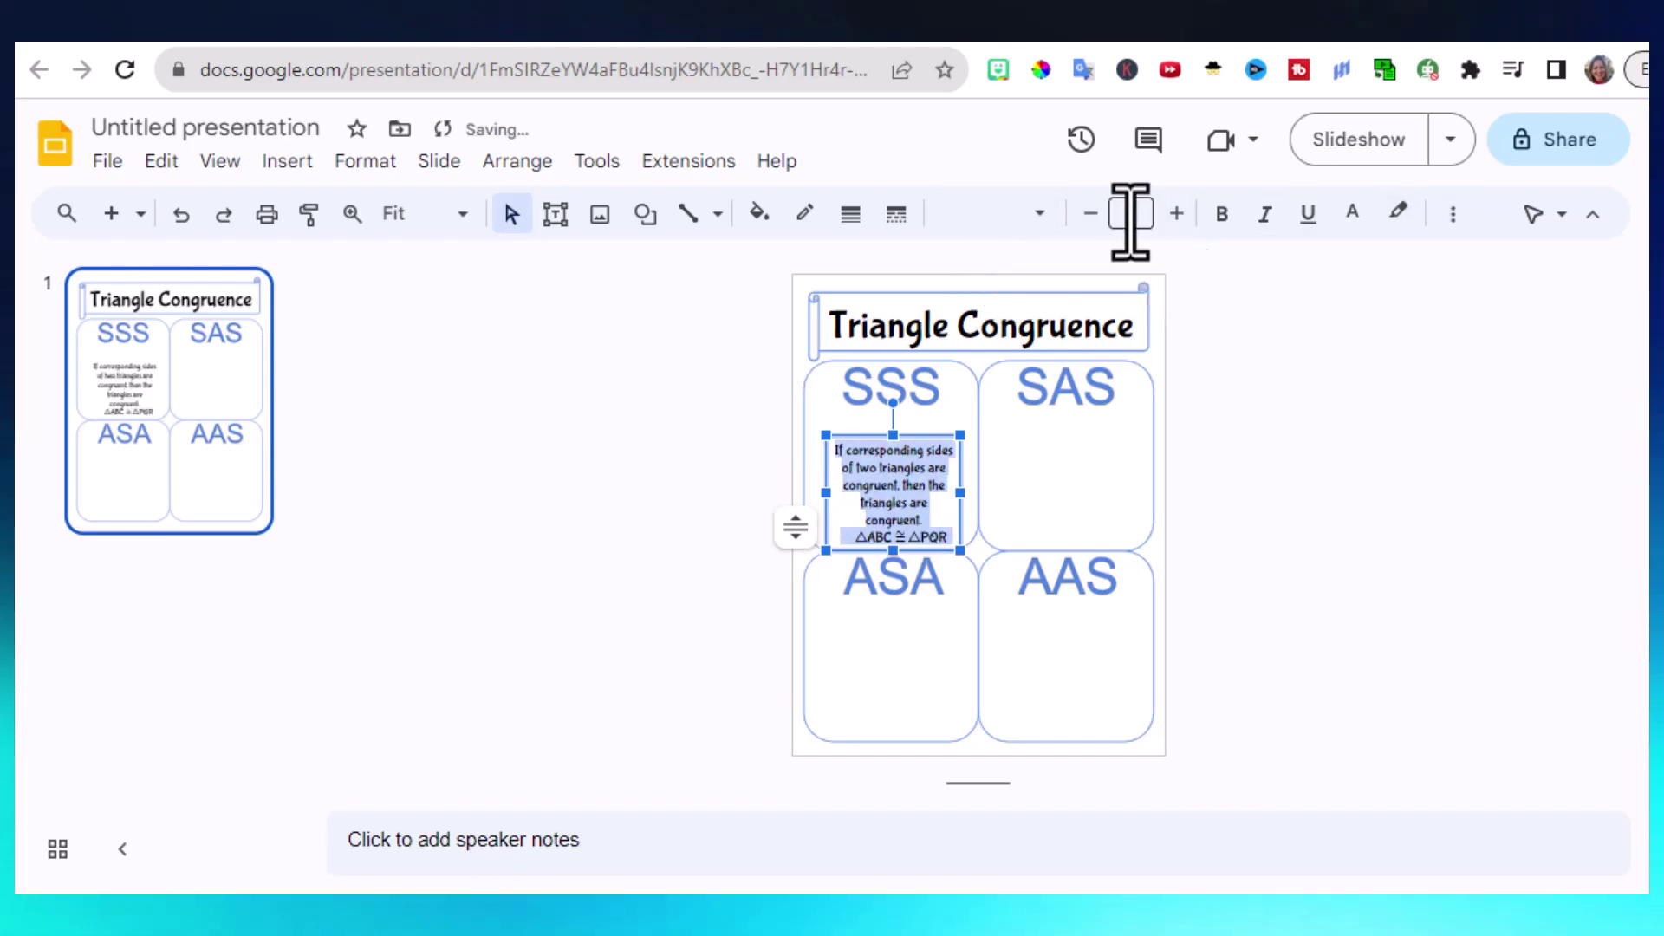
{"action": "left_click", "coordinate": [287, 161]}
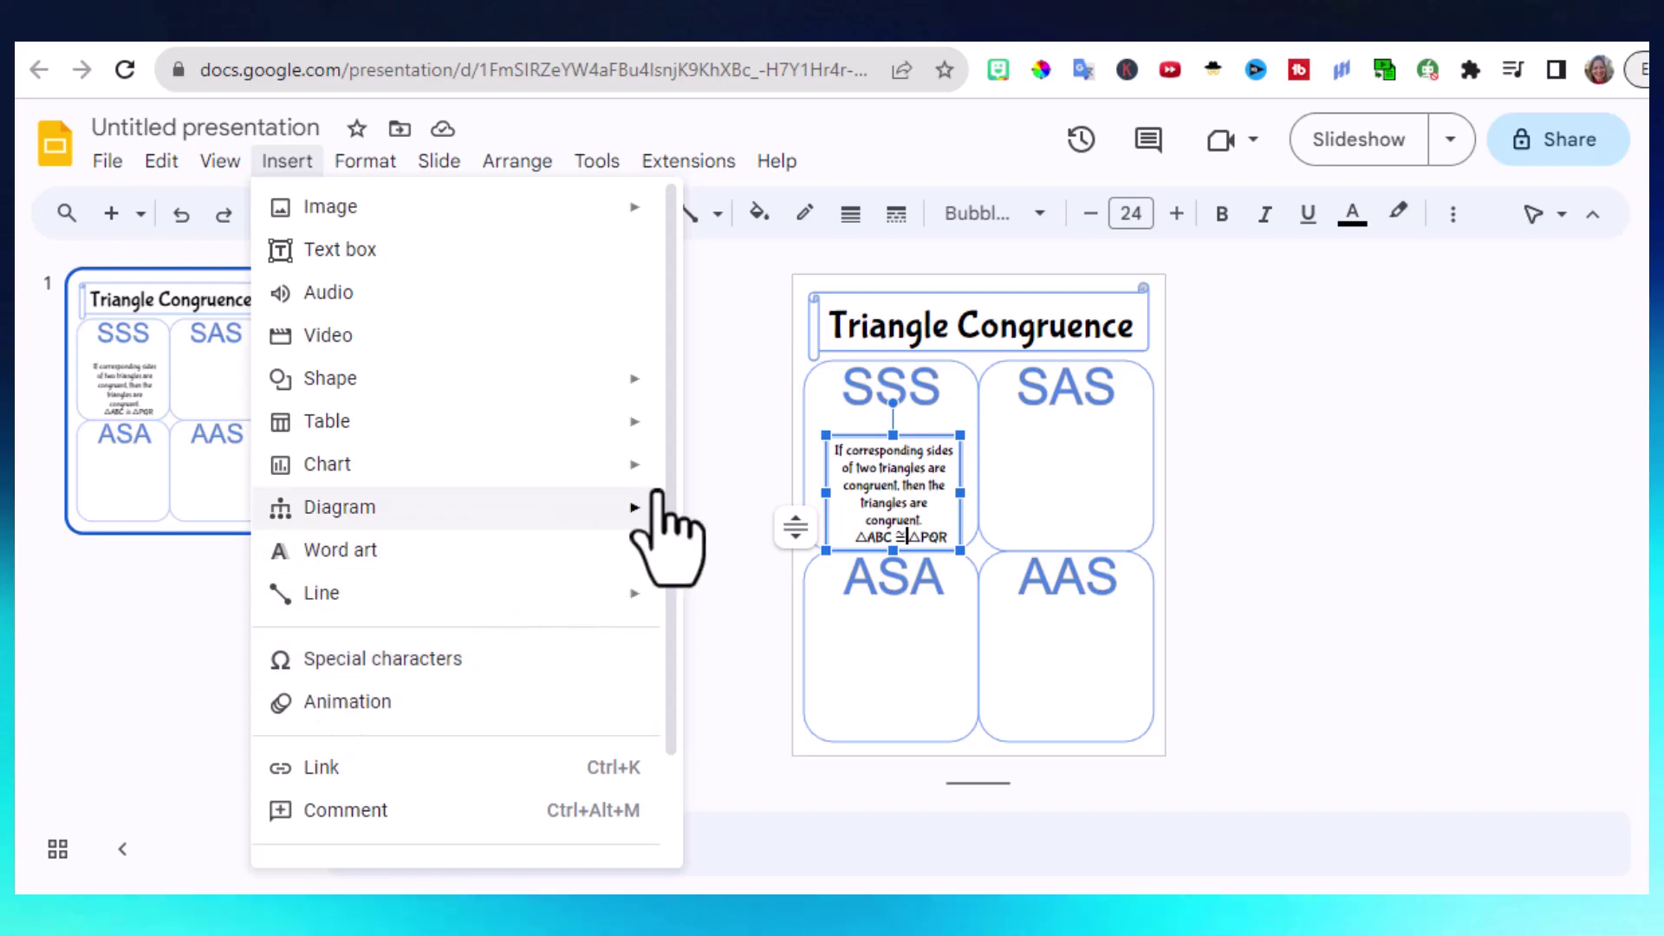
Step: Insert a ≅ symbol from special characters between △ABC and △PQR, deleting the duplicate
{"action": "left_click", "coordinate": [448, 660]}
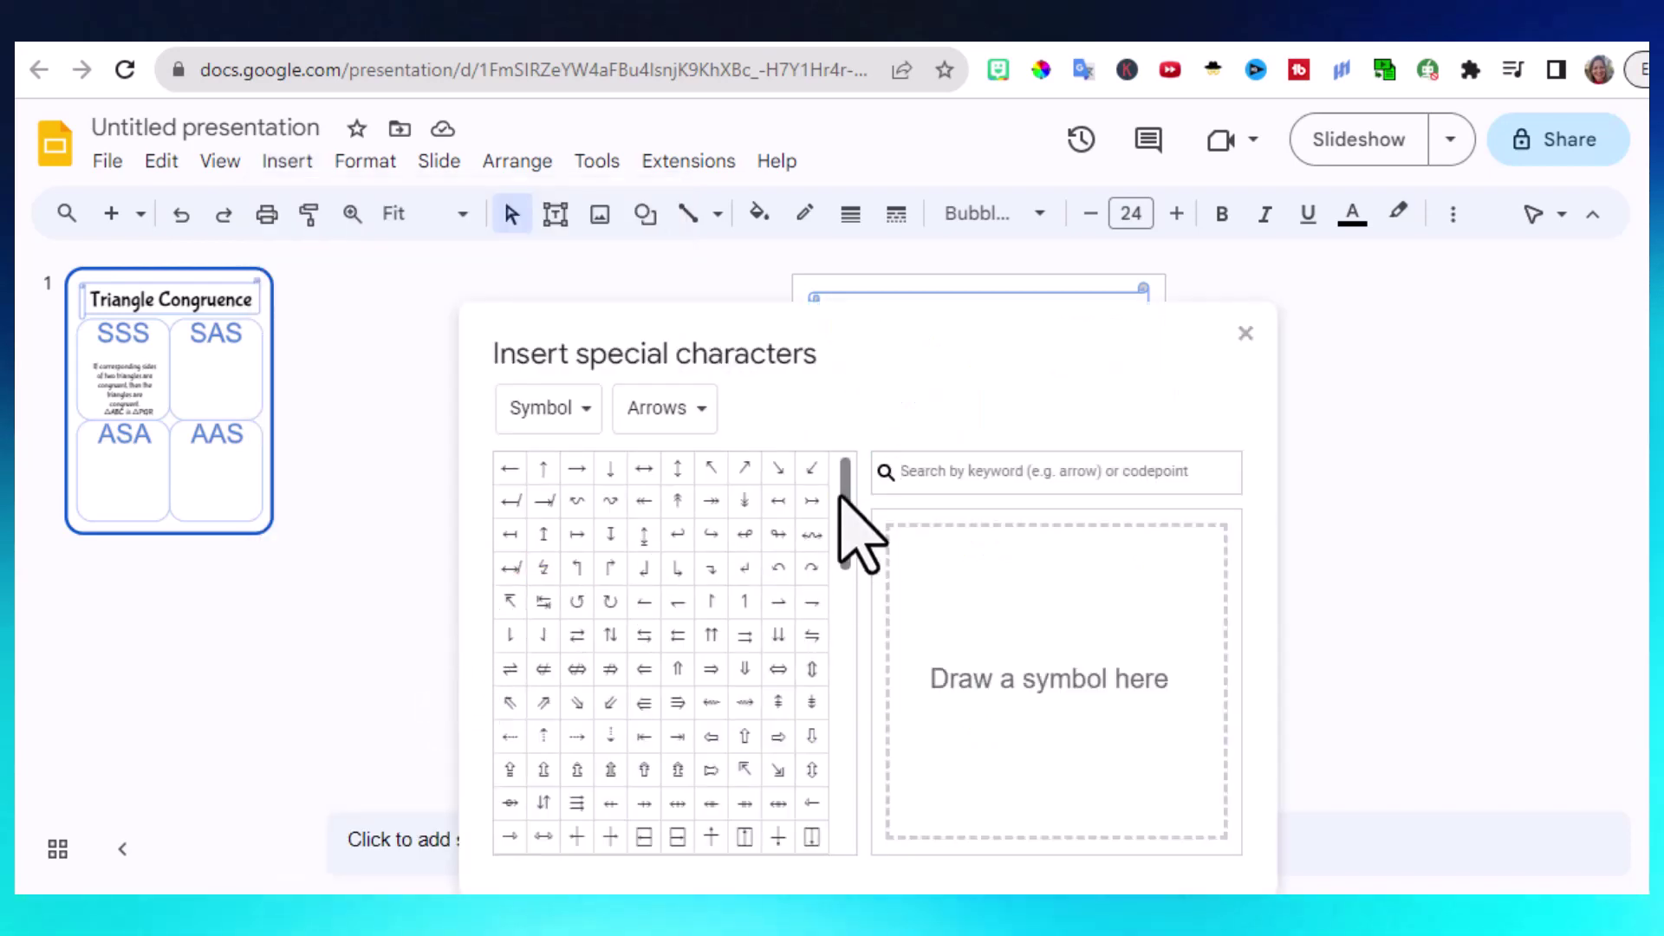
{"action": "left_click", "coordinate": [919, 482]}
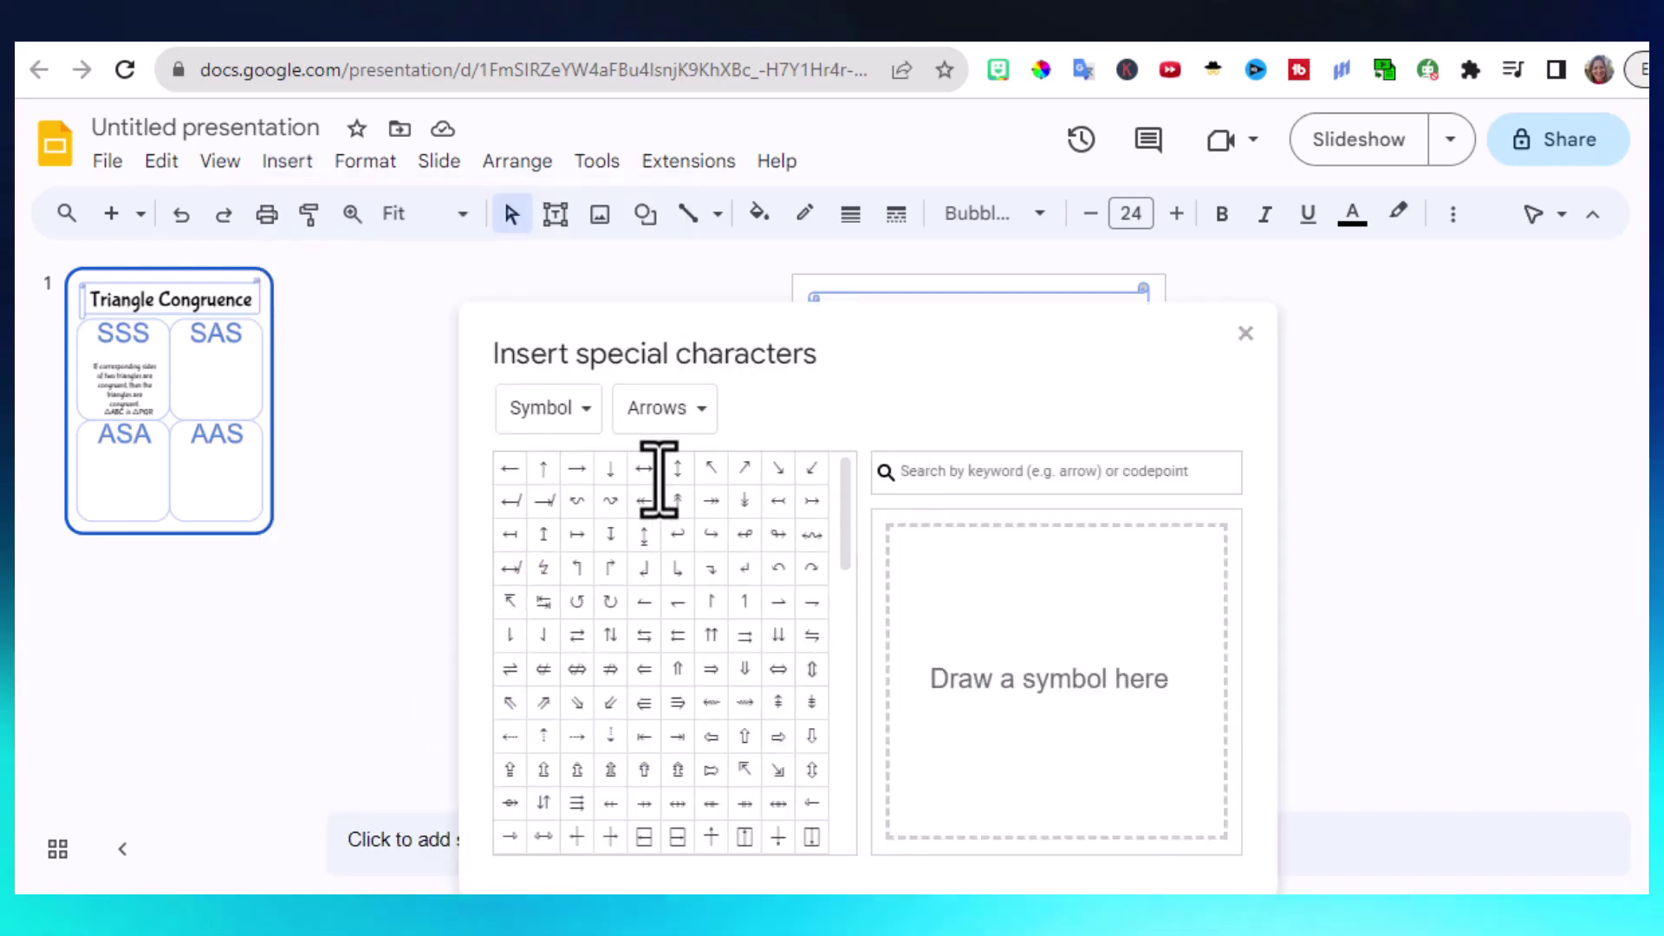
{"action": "type", "text": "congruent"}
{"action": "left_click", "coordinate": [511, 468]}
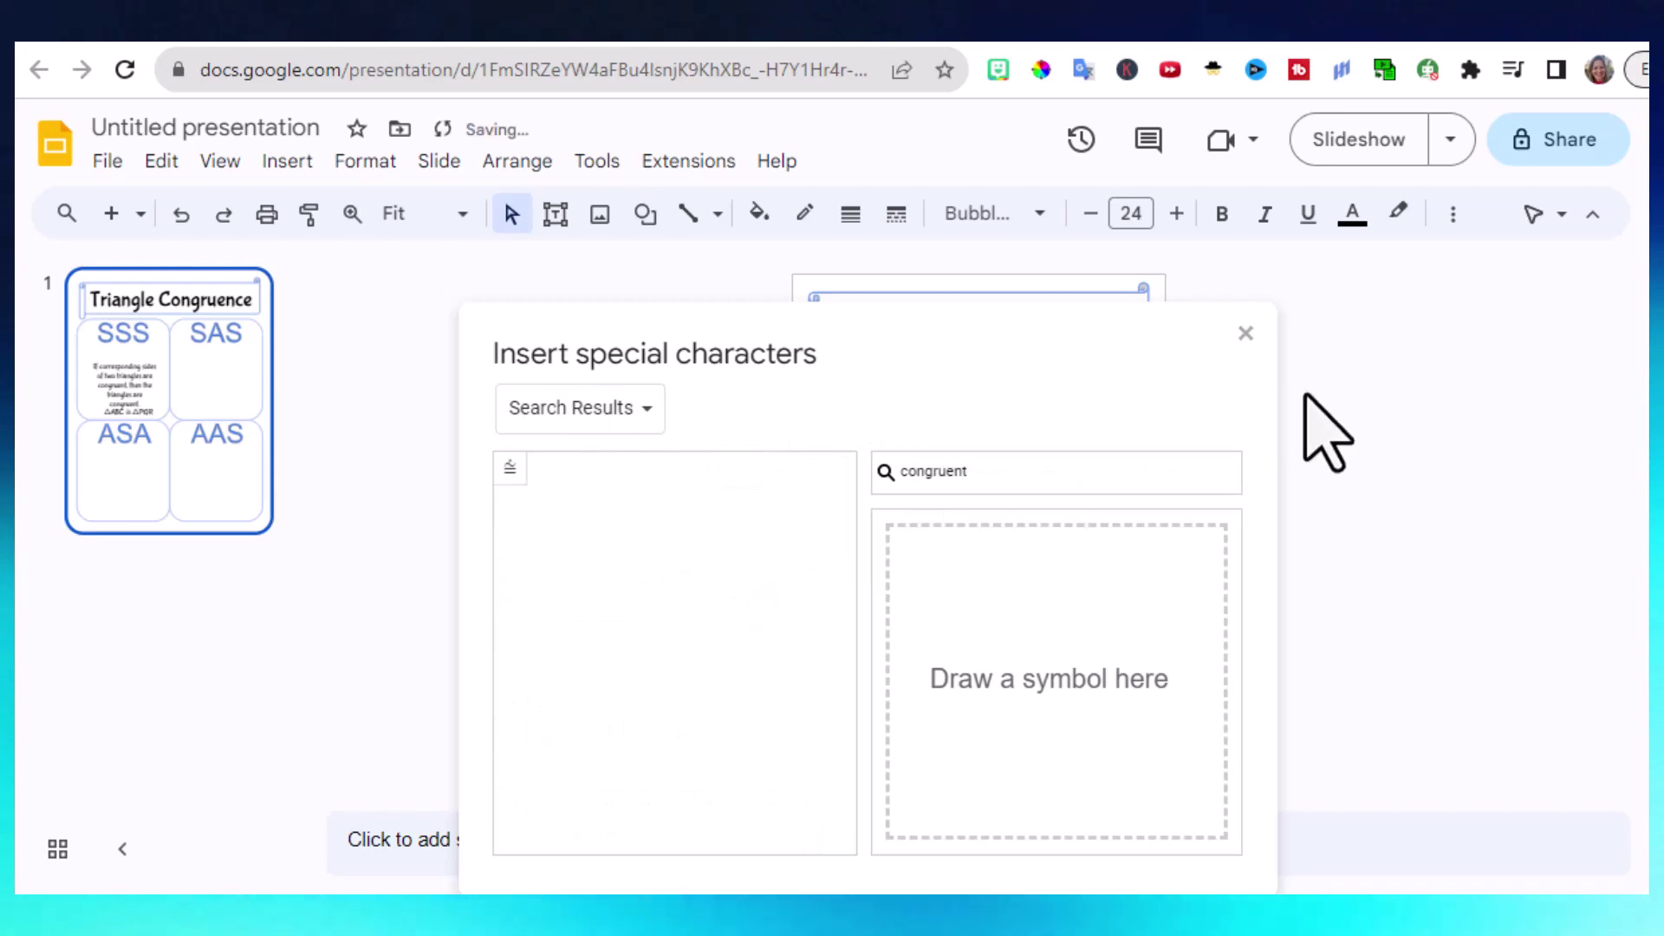
{"action": "left_click", "coordinate": [1245, 335]}
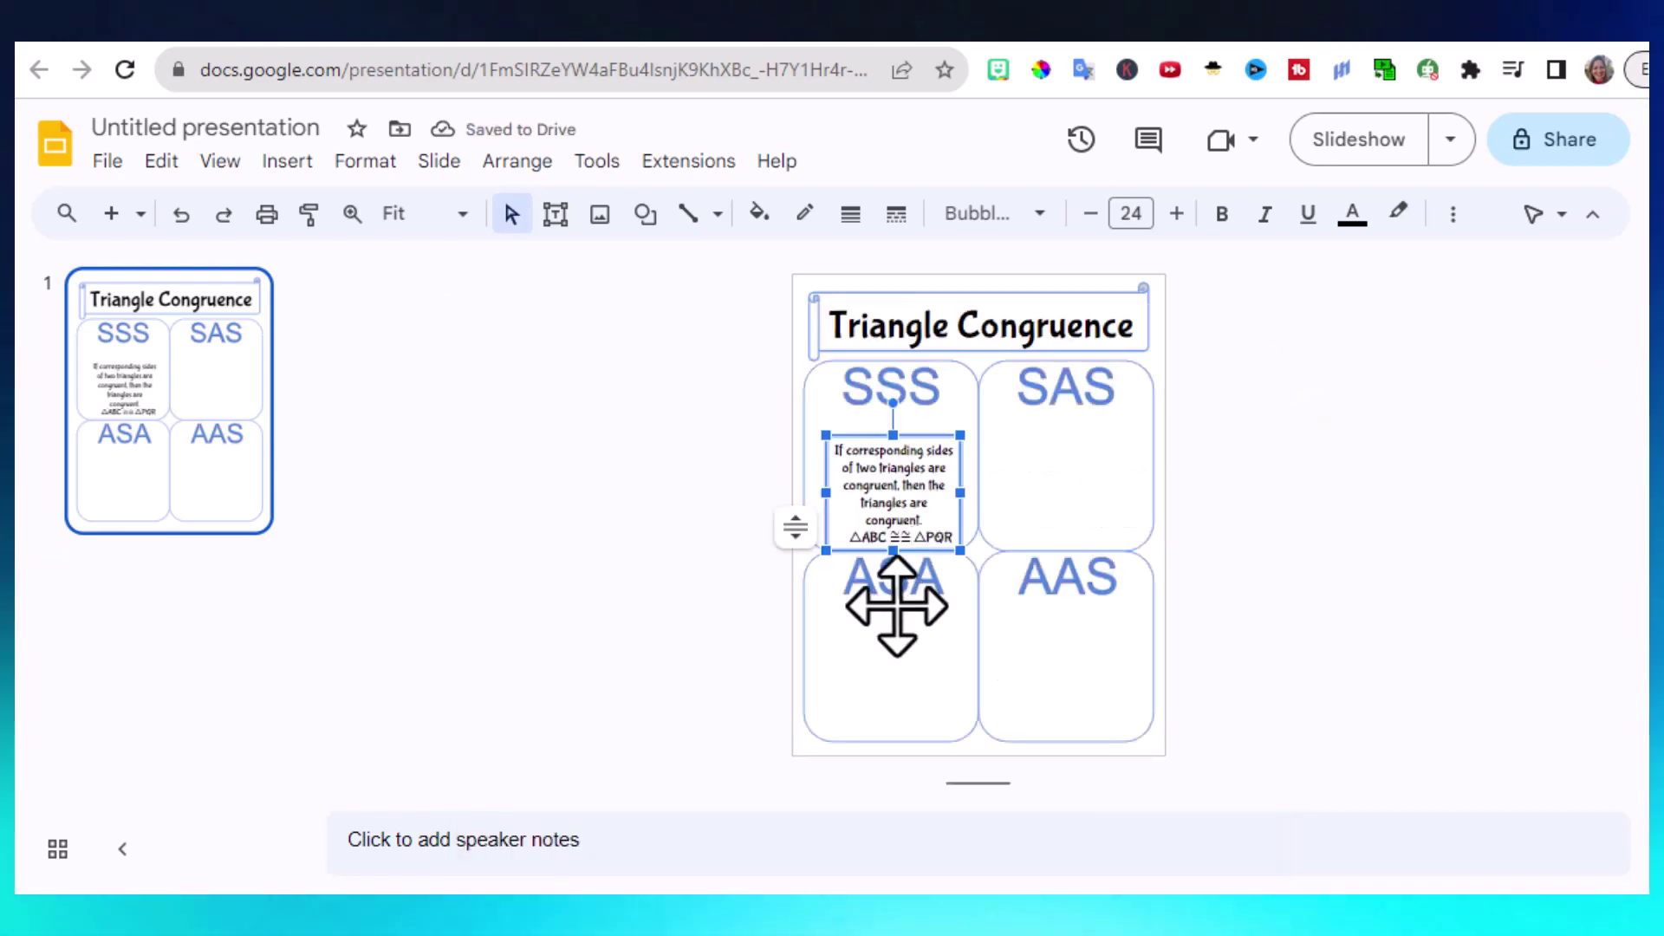
{"action": "key", "text": "BackSpace"}
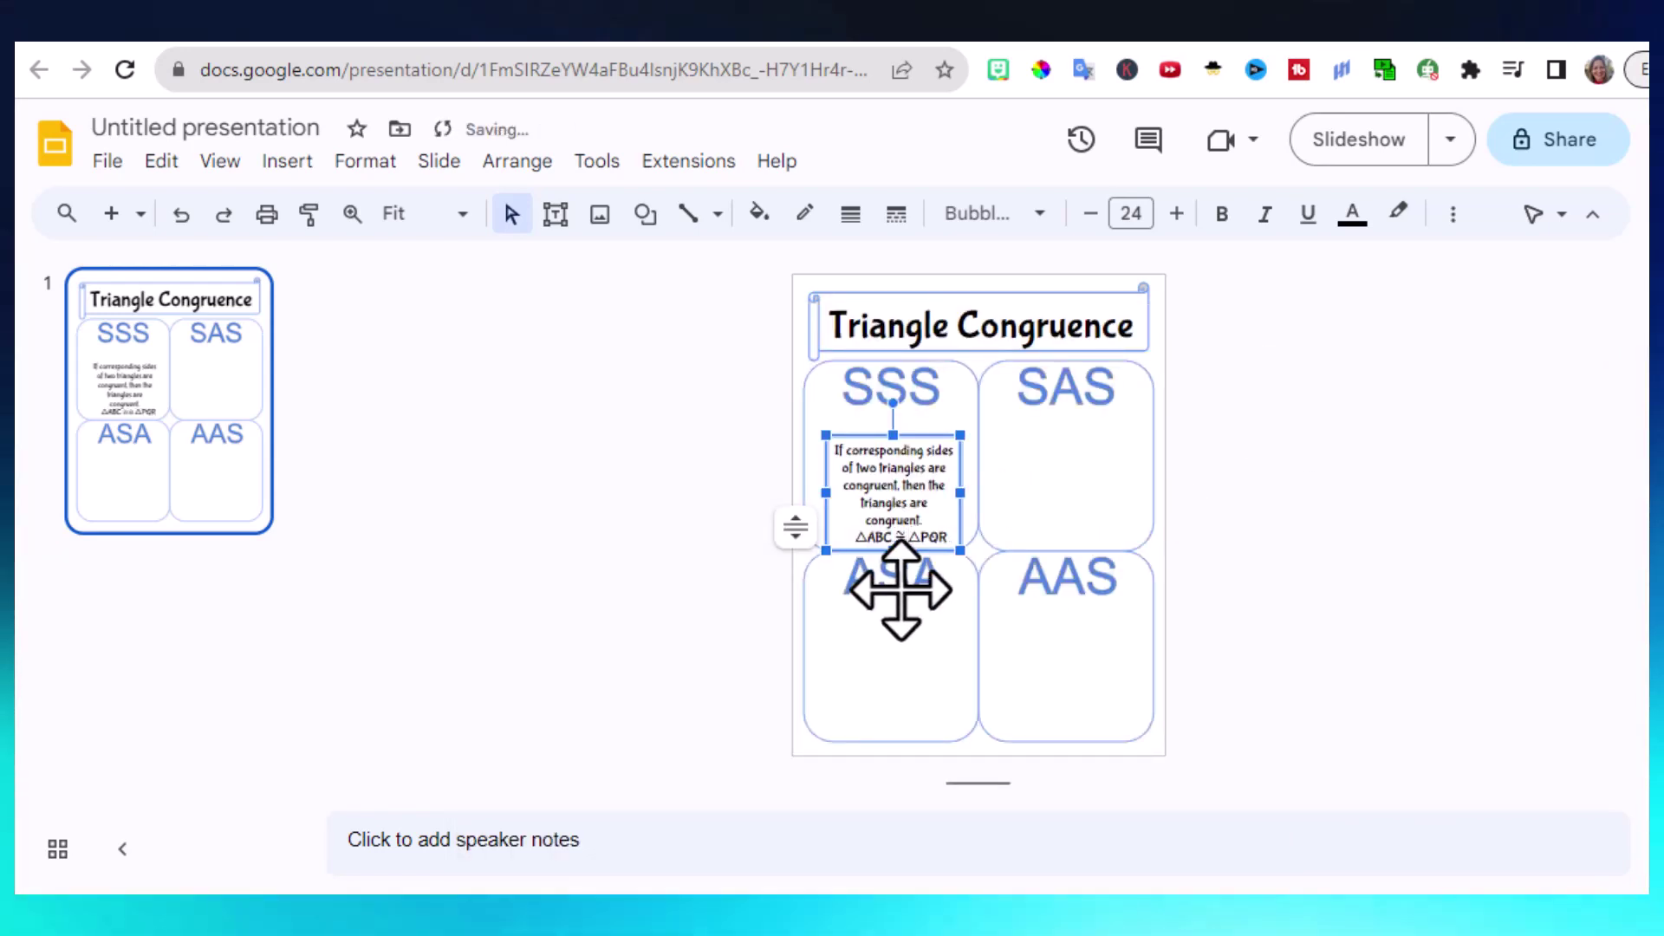
{"action": "left_click", "coordinate": [873, 673]}
{"action": "left_click", "coordinate": [639, 607]}
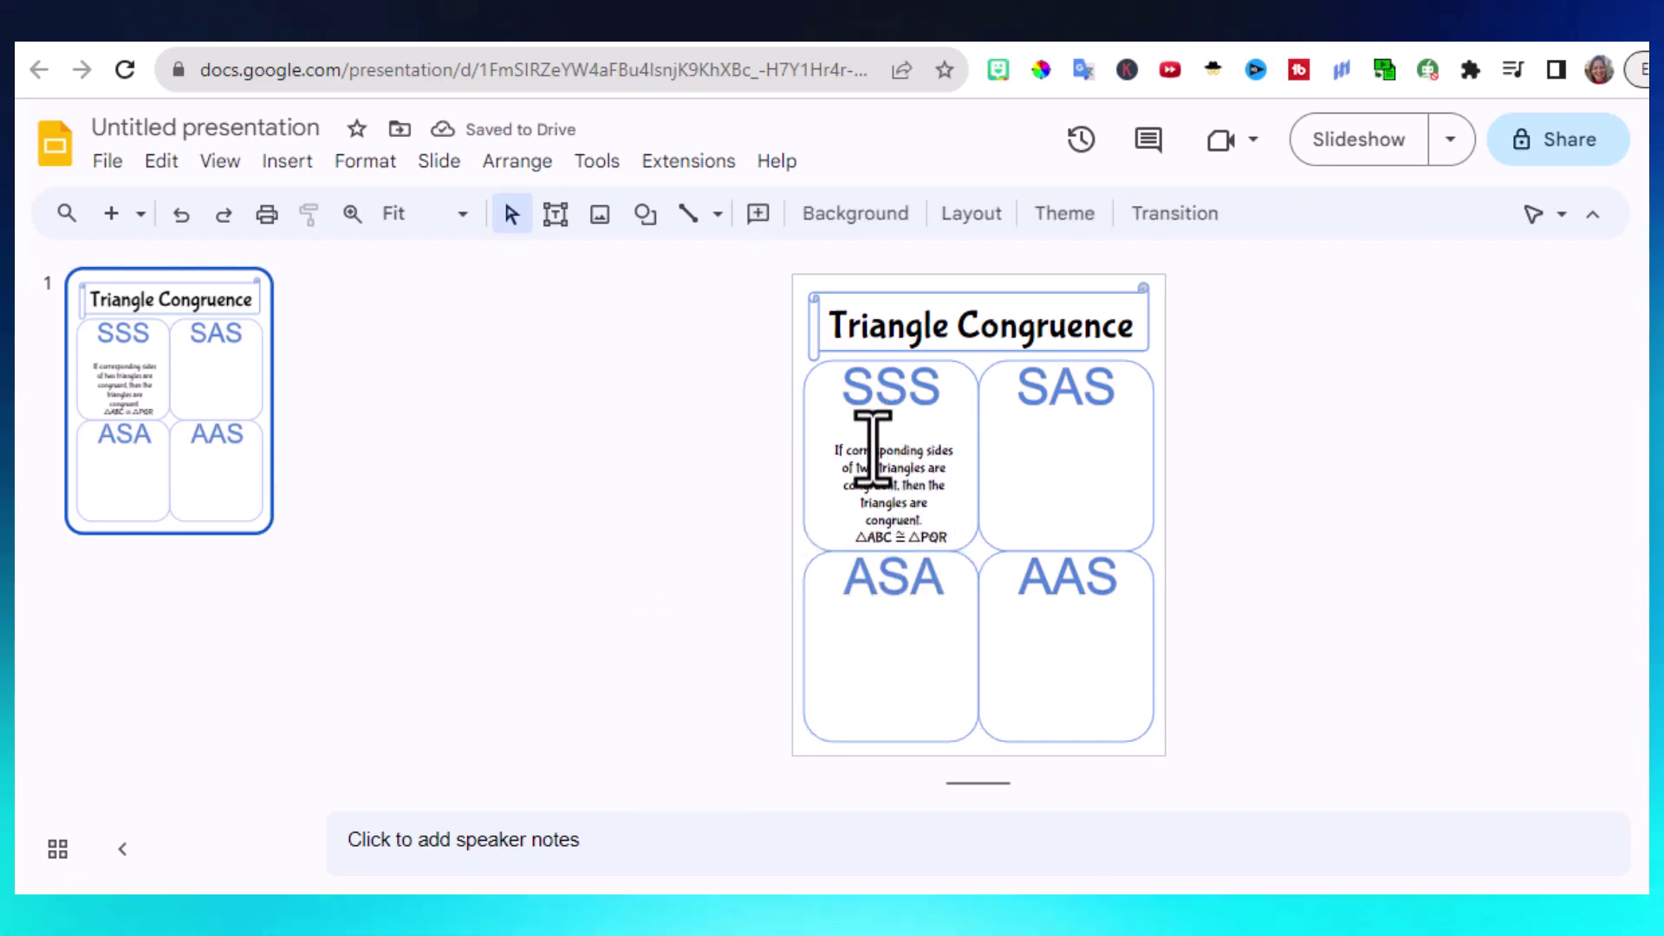
Step: Search the web for 'triangle congruence' images from Insert > Image
{"action": "left_click", "coordinate": [850, 457]}
{"action": "left_click", "coordinate": [276, 165]}
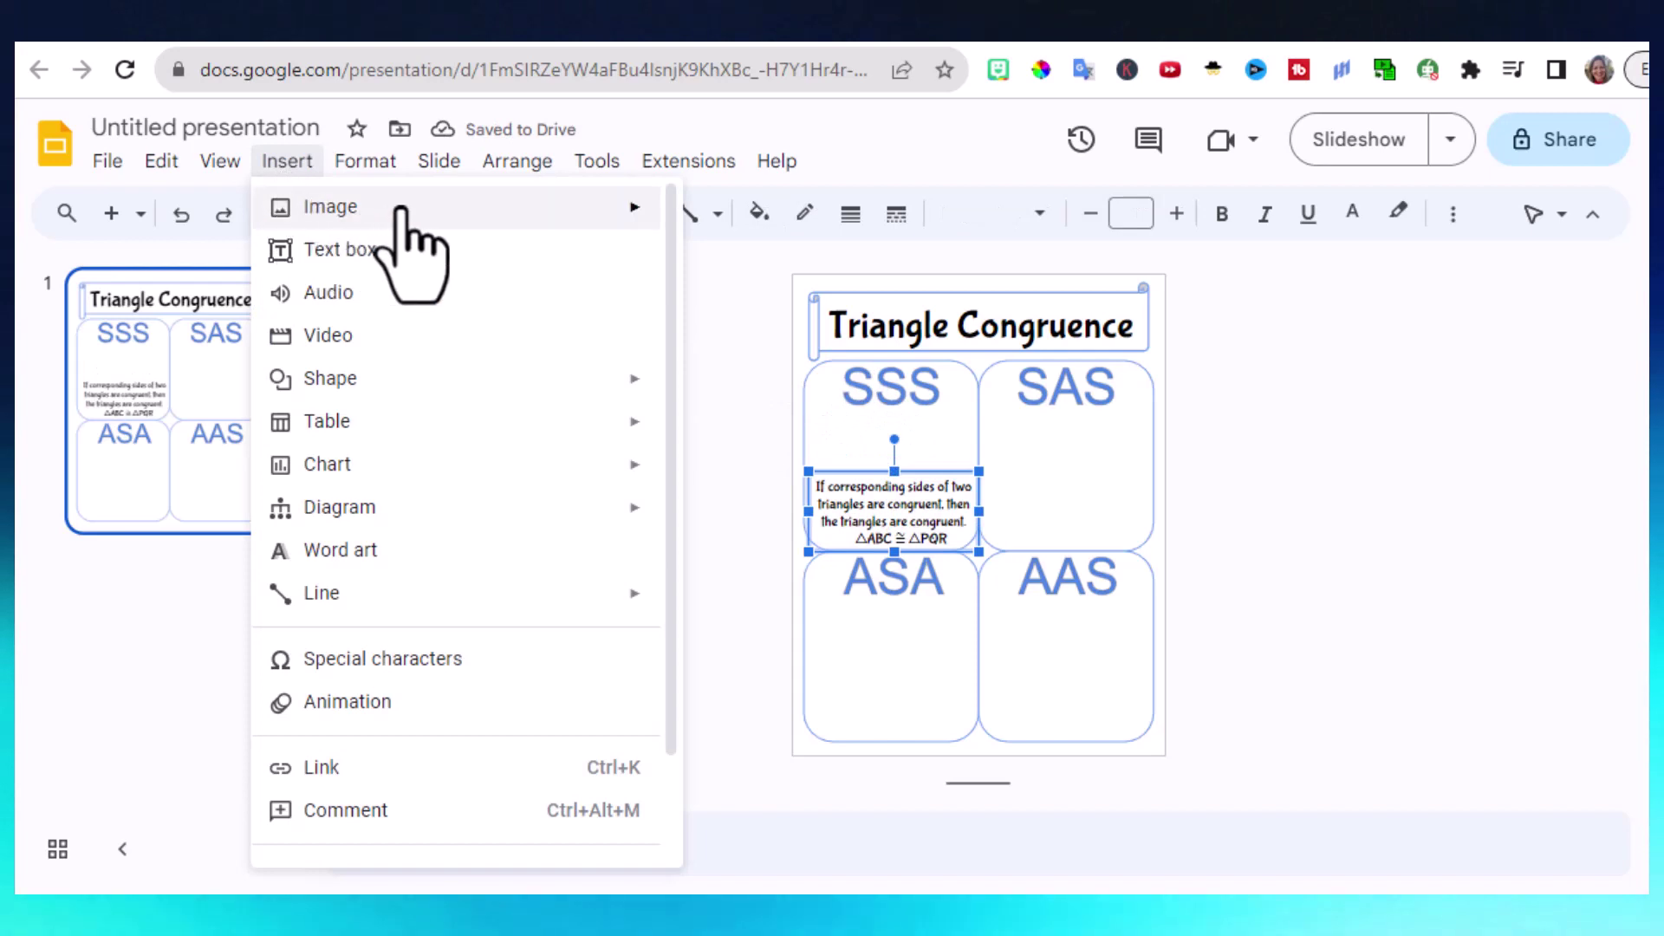
{"action": "mouse_move", "coordinate": [409, 213]}
{"action": "left_click", "coordinate": [756, 260]}
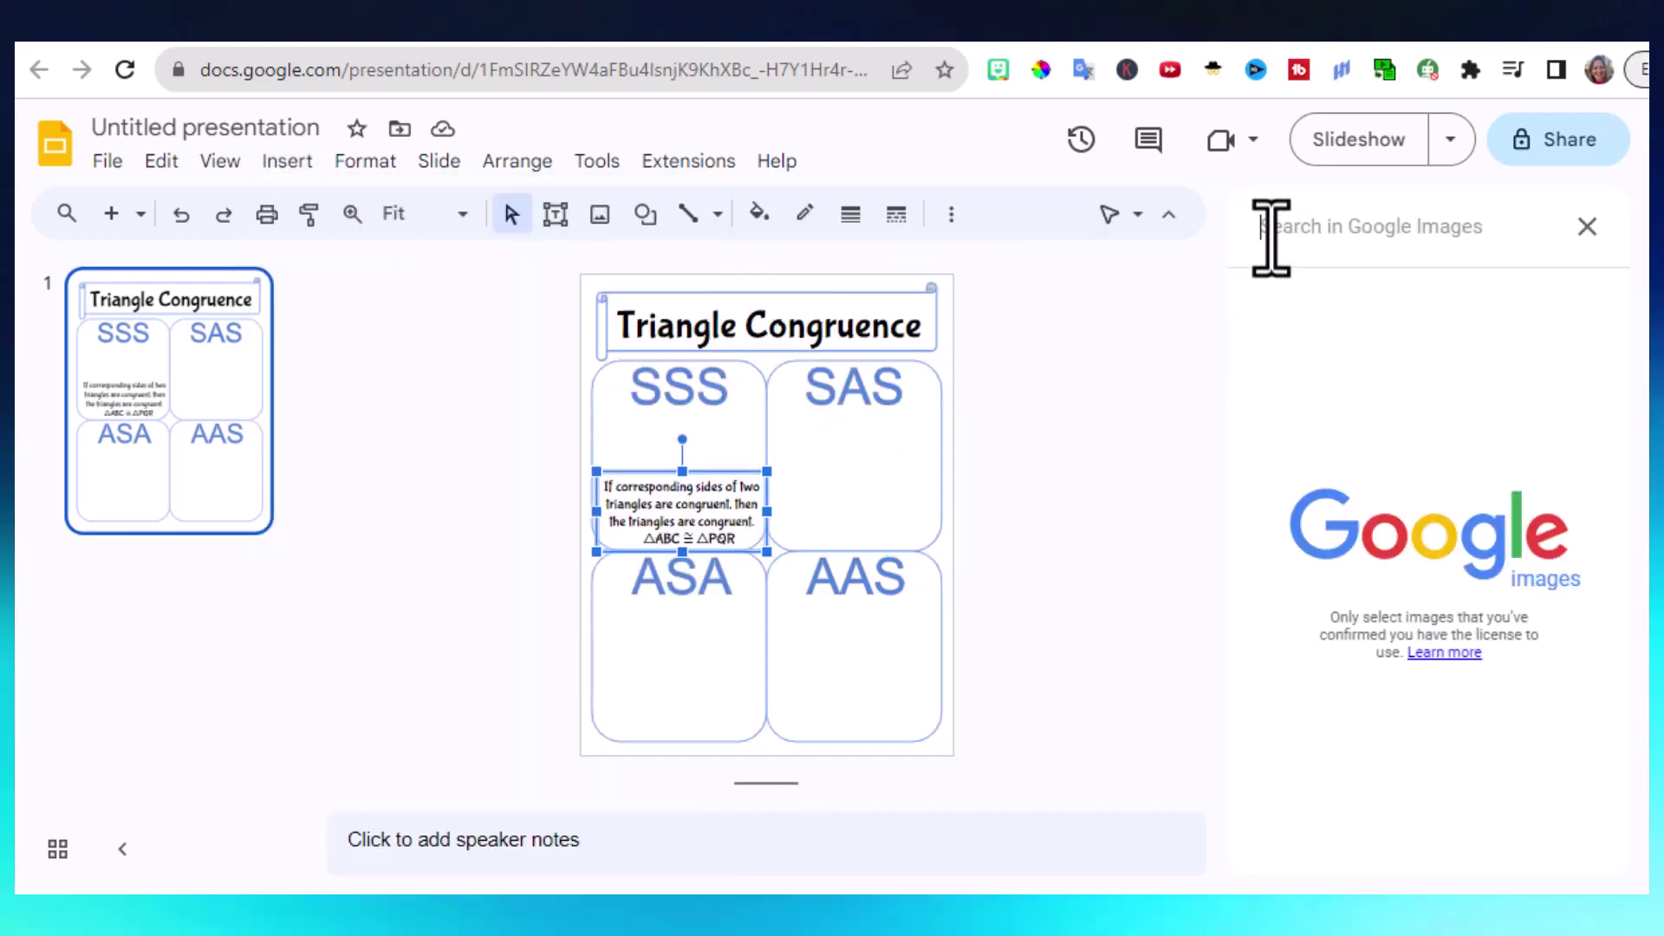
{"action": "type", "text": "t"}
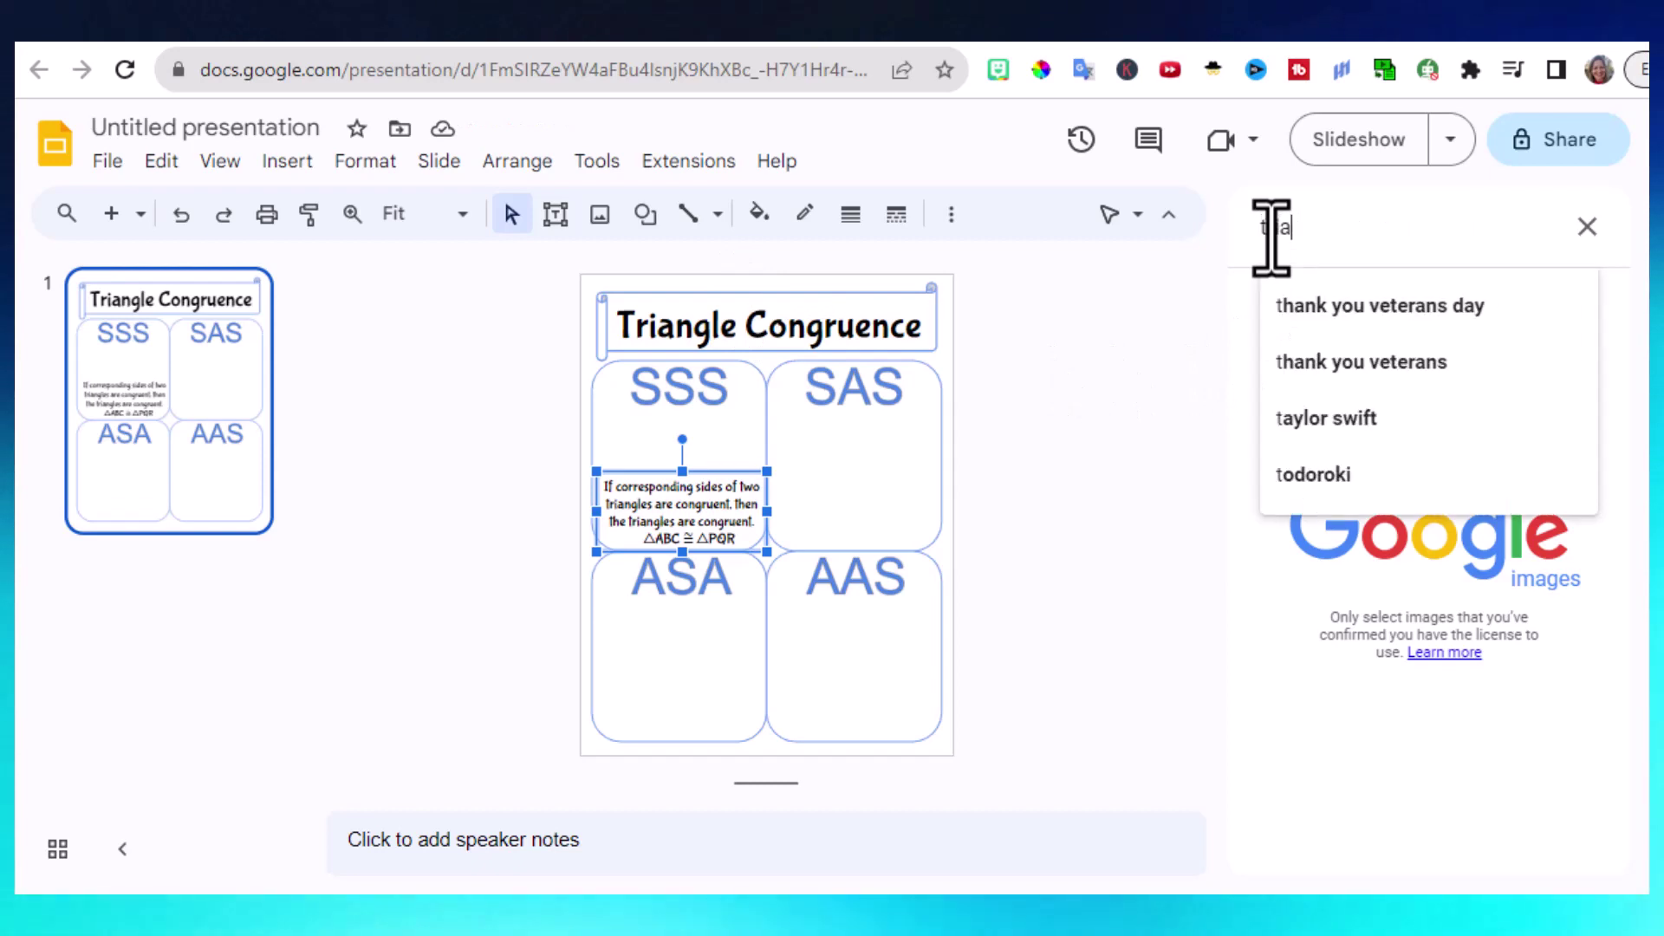
{"action": "type", "text": "ria"}
{"action": "key", "text": "BackSpace"}
{"action": "key", "text": "BackSpace"}
{"action": "key", "text": "BackSpace"}
{"action": "type", "text": "riangle congru"}
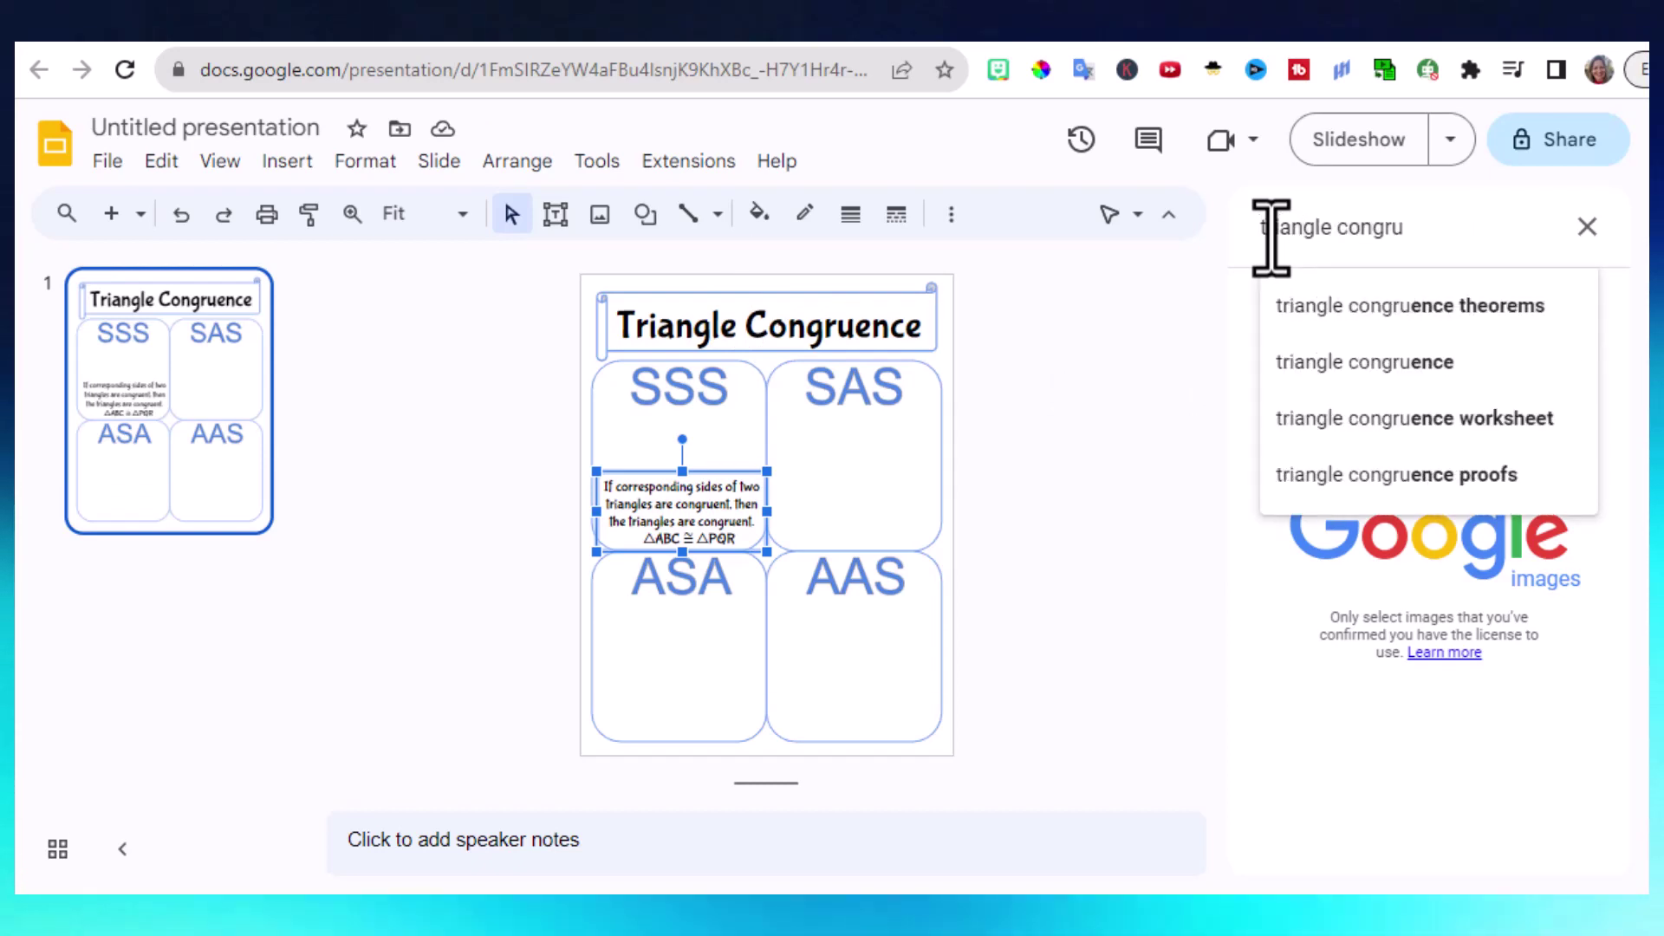
{"action": "type", "text": "ence"}
{"action": "key", "text": "Return"}
Step: Insert the side-angle triangle image and move it toward the SAS box
{"action": "scroll", "coordinate": [1429, 642], "scroll_direction": "down", "scroll_amount": 5}
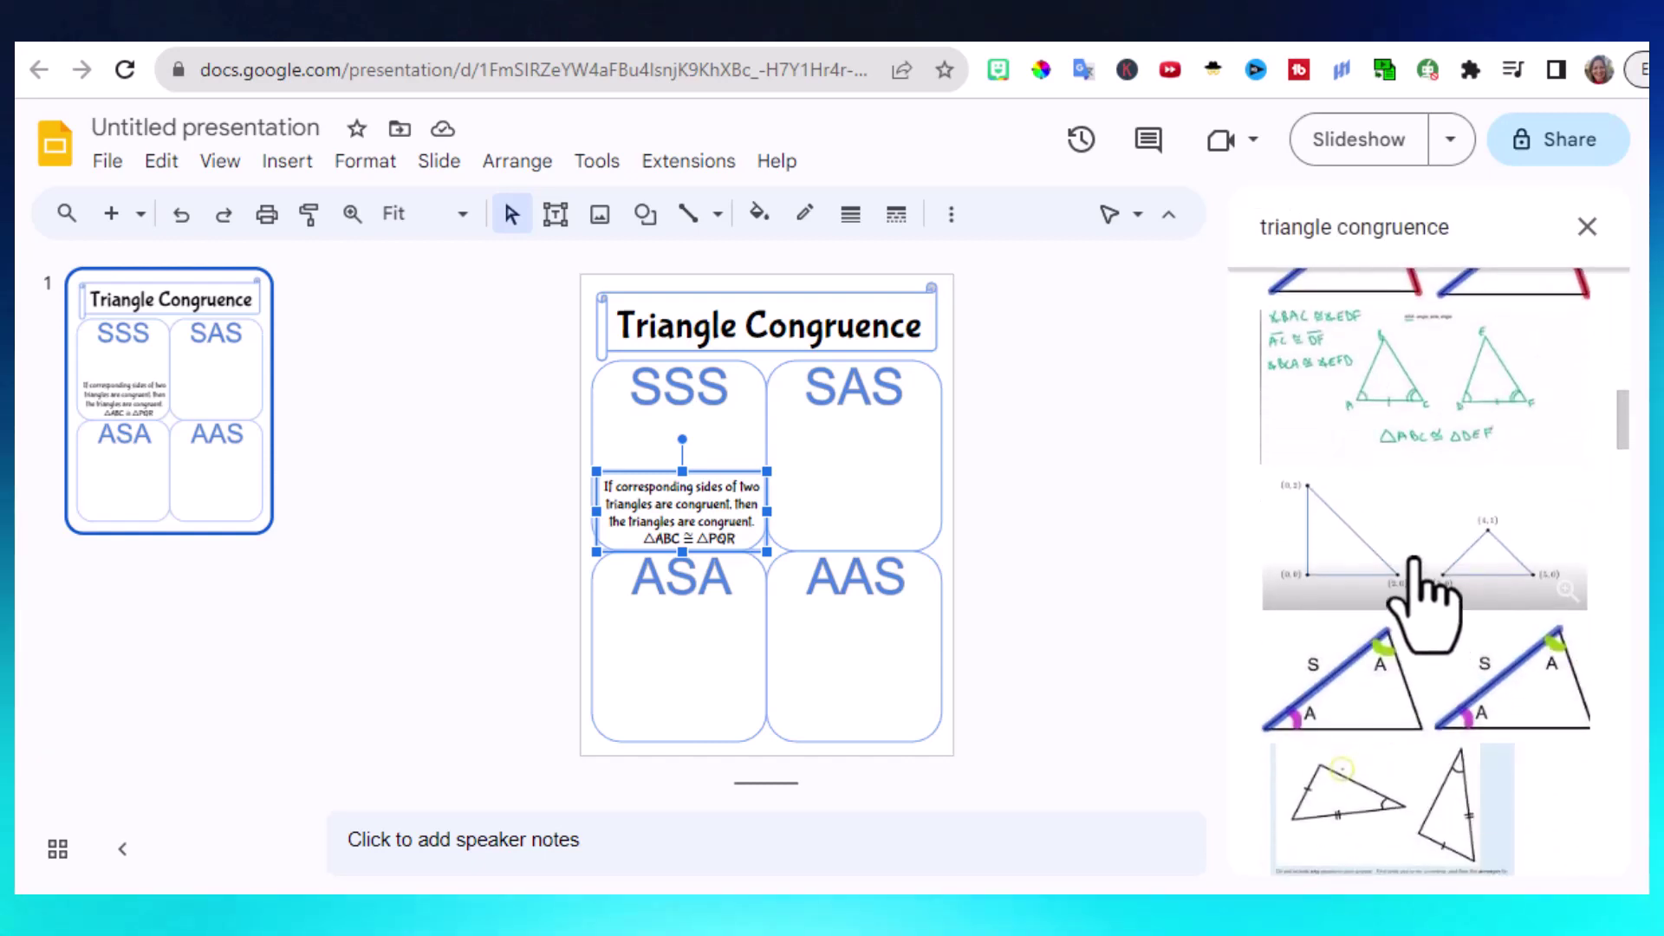
{"action": "scroll", "coordinate": [1430, 607], "scroll_direction": "down", "scroll_amount": 2}
{"action": "left_click", "coordinate": [1386, 551]}
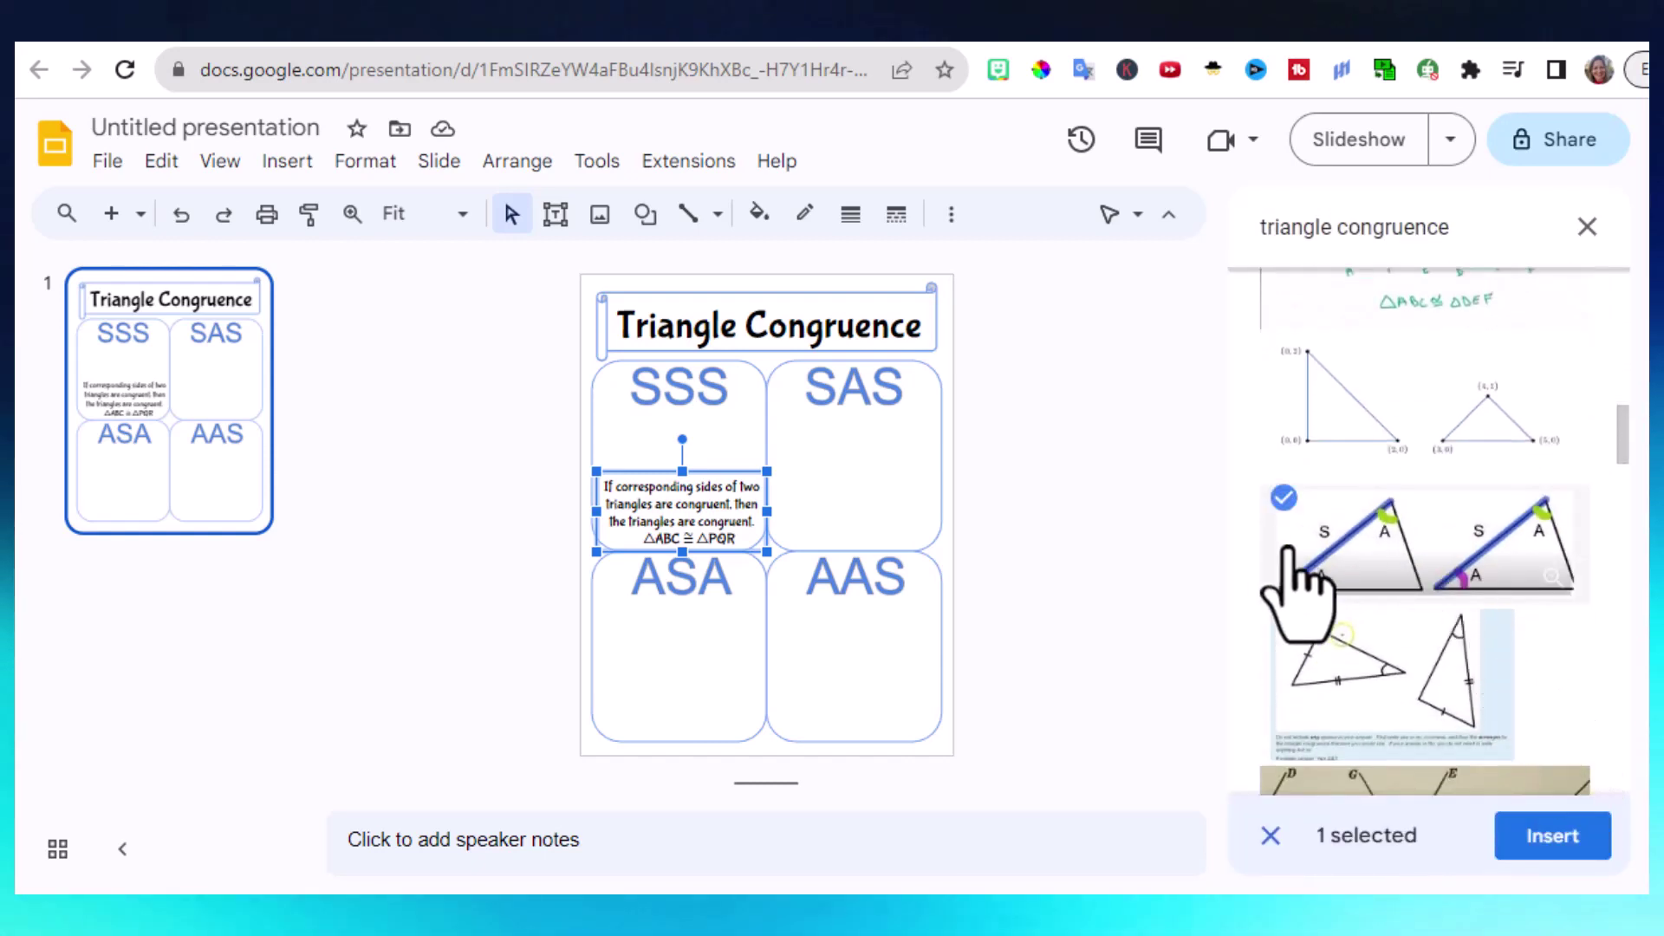
{"action": "left_click", "coordinate": [1552, 836]}
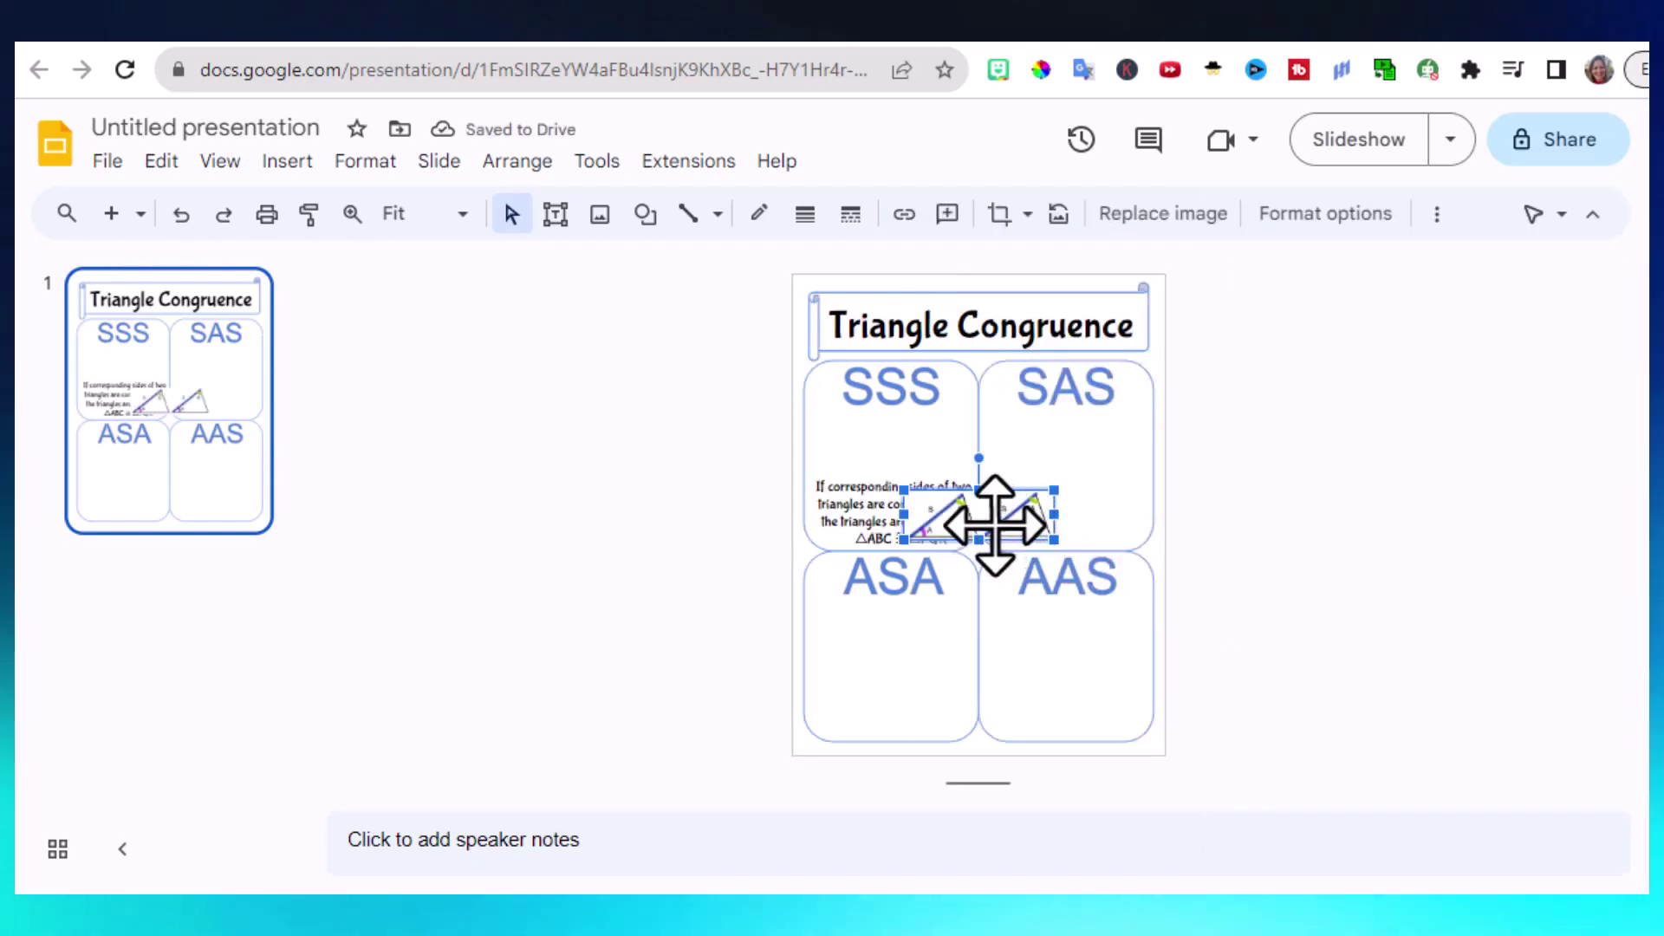
{"action": "left_click_drag", "start_coordinate": [995, 524], "coordinate": [1081, 449]}
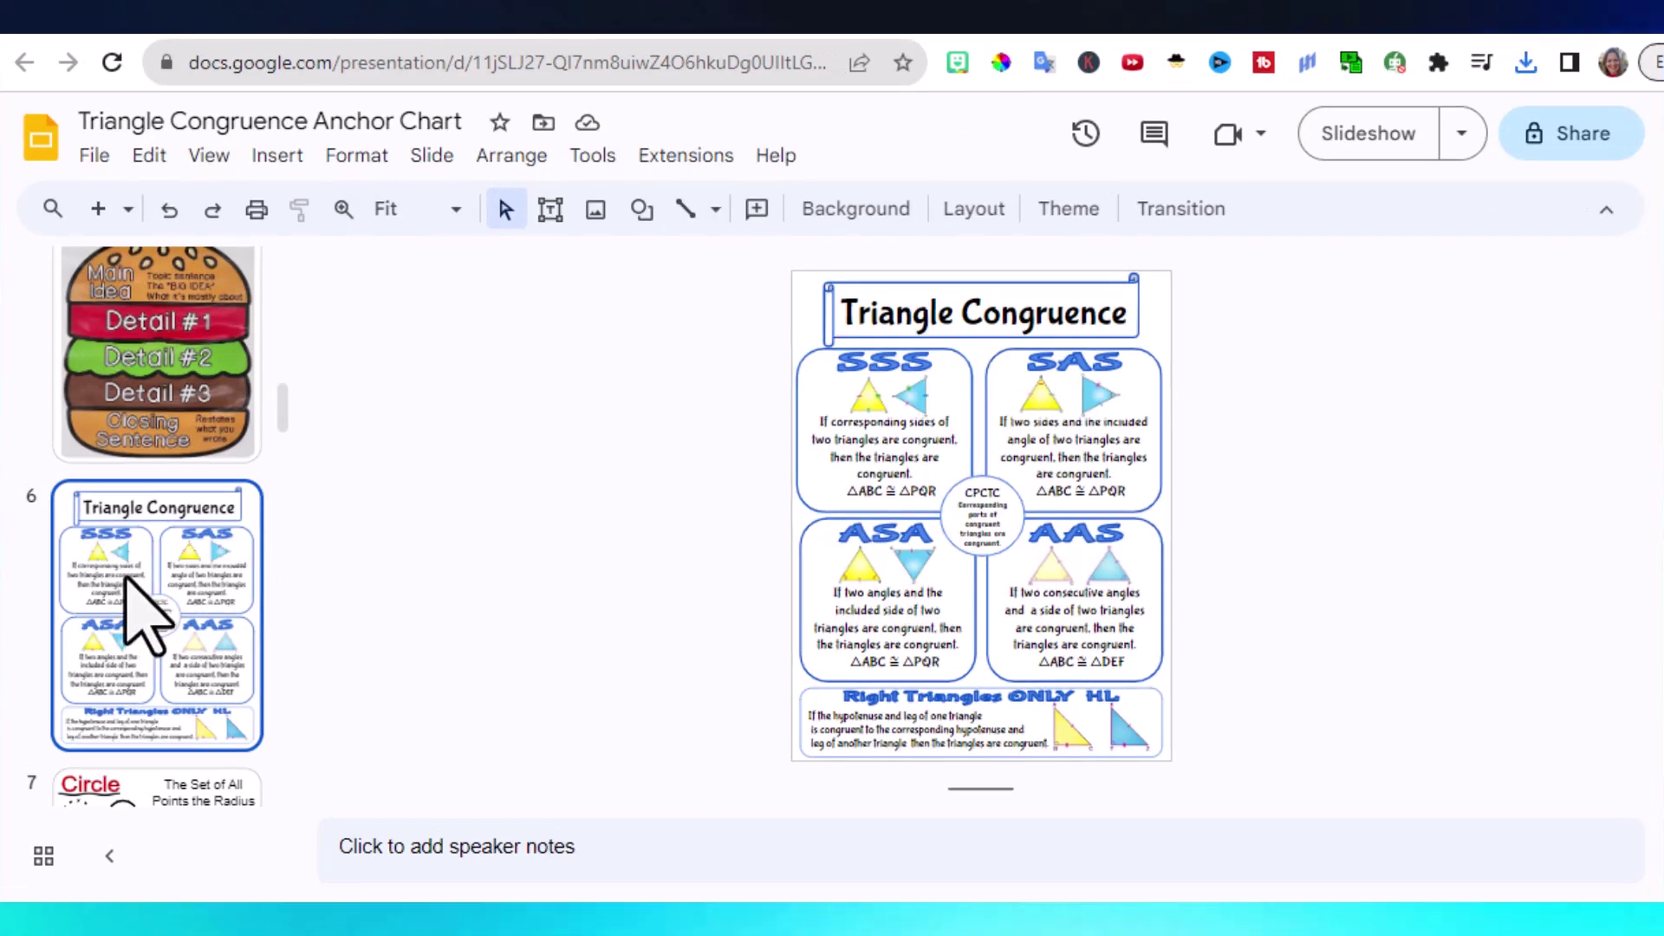
Step: Copy the selected chart slide into a new presentation and download it as a PDF
{"action": "left_click", "coordinate": [94, 158]}
{"action": "mouse_move", "coordinate": [292, 342]}
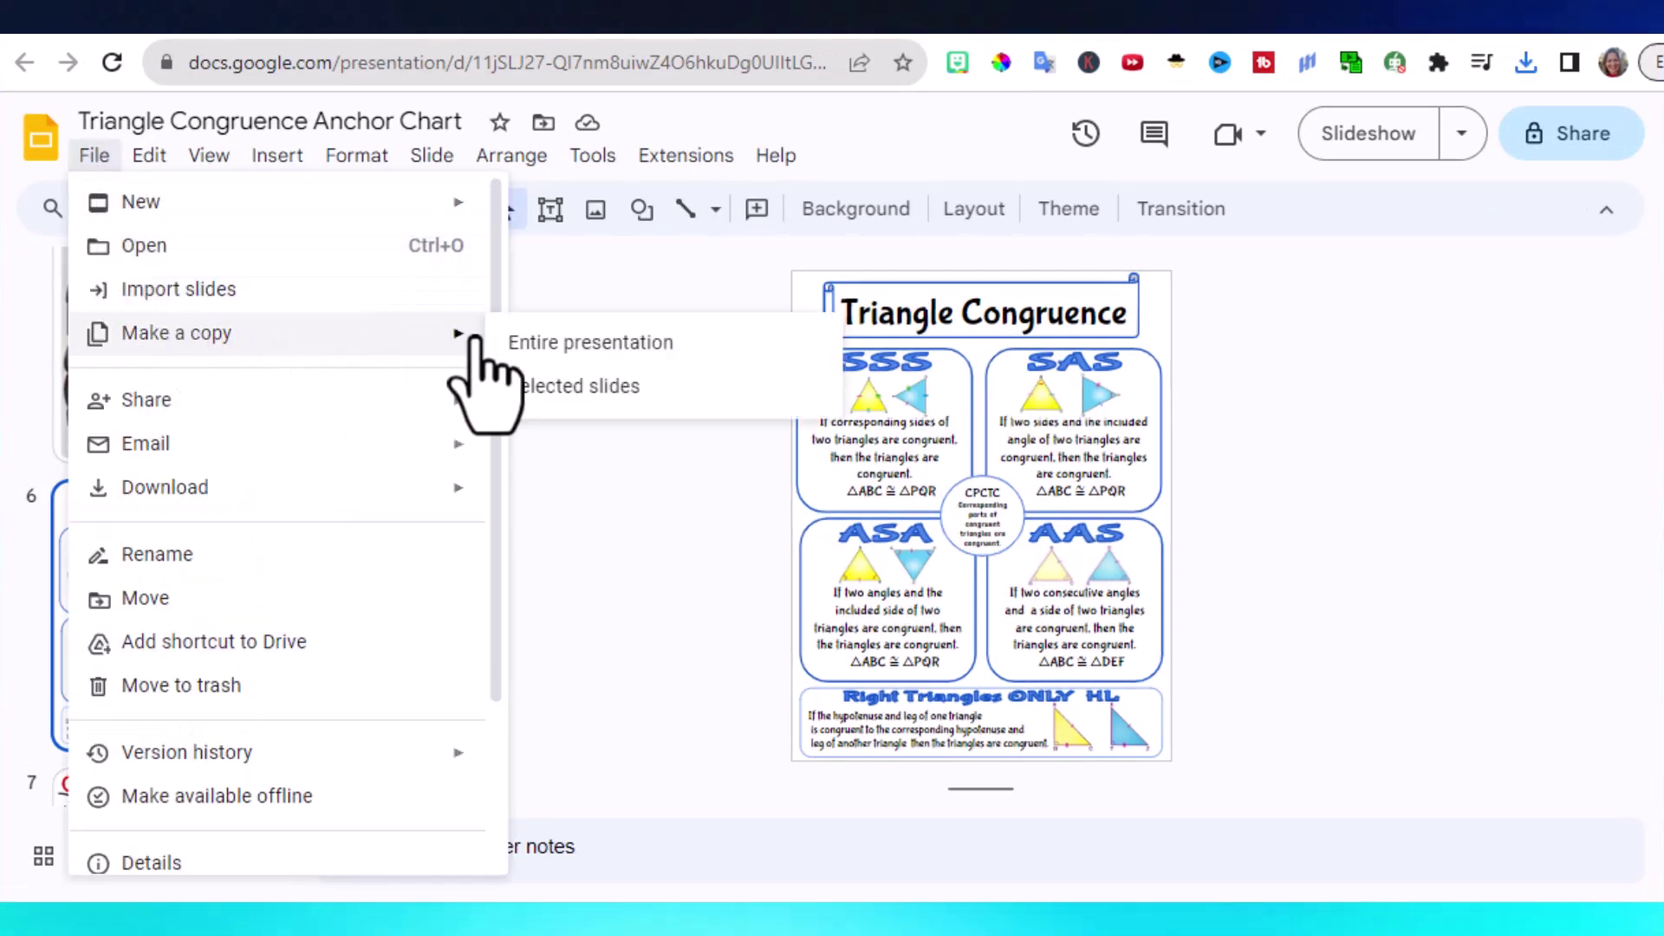
{"action": "left_click", "coordinate": [559, 390]}
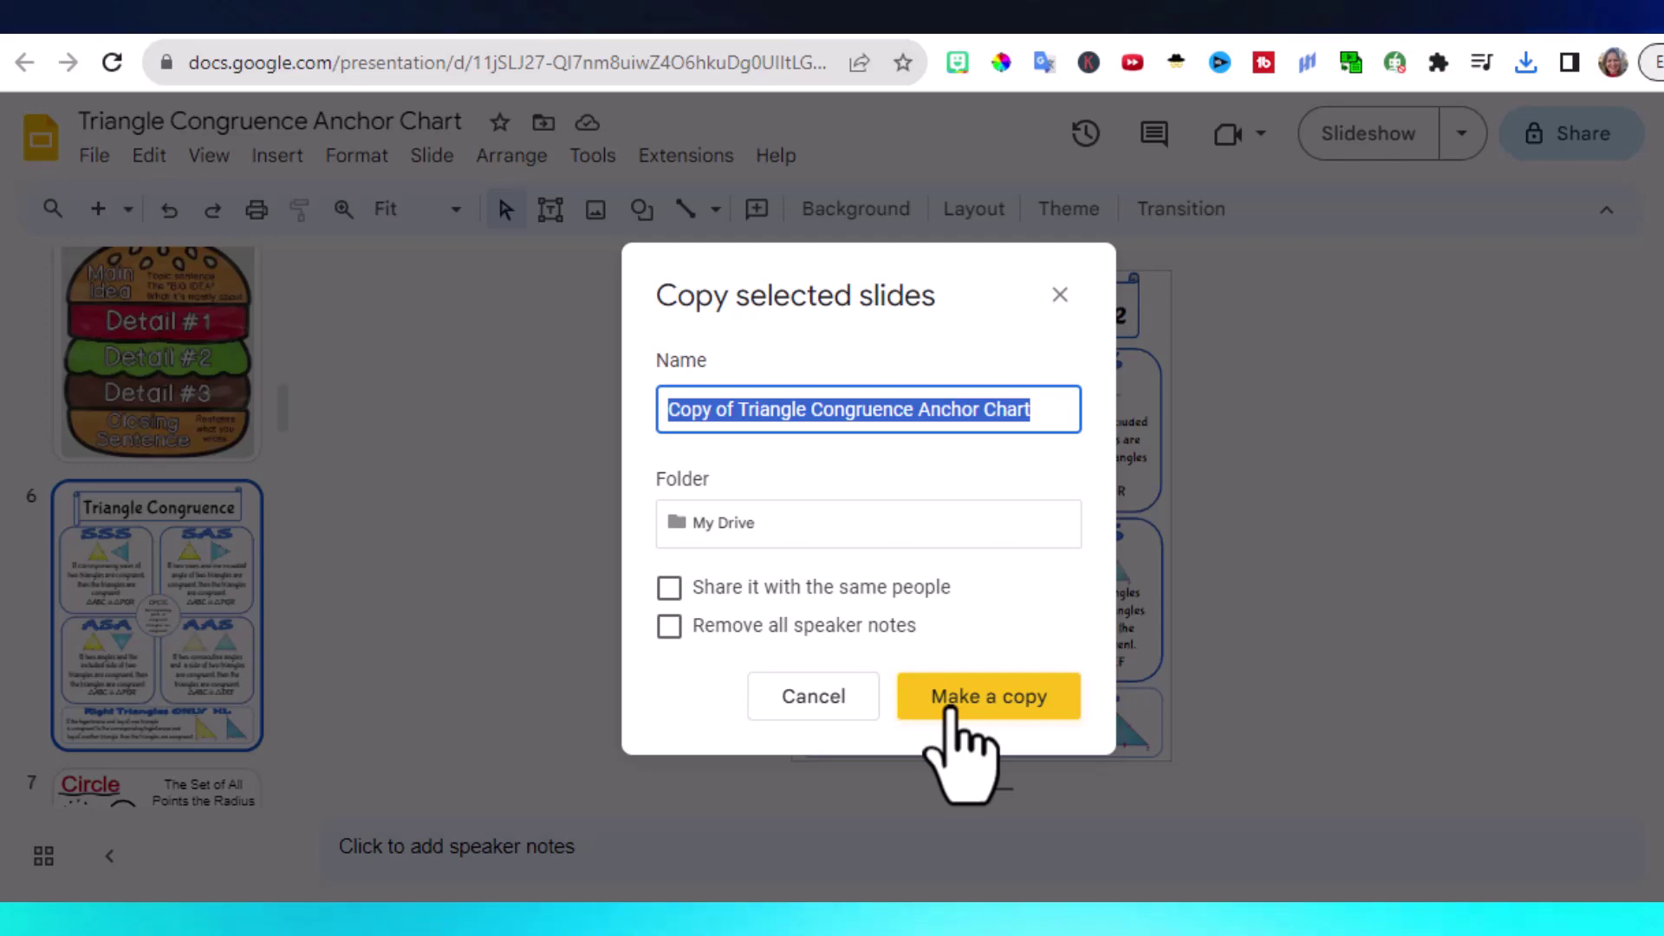
{"action": "left_click", "coordinate": [949, 709]}
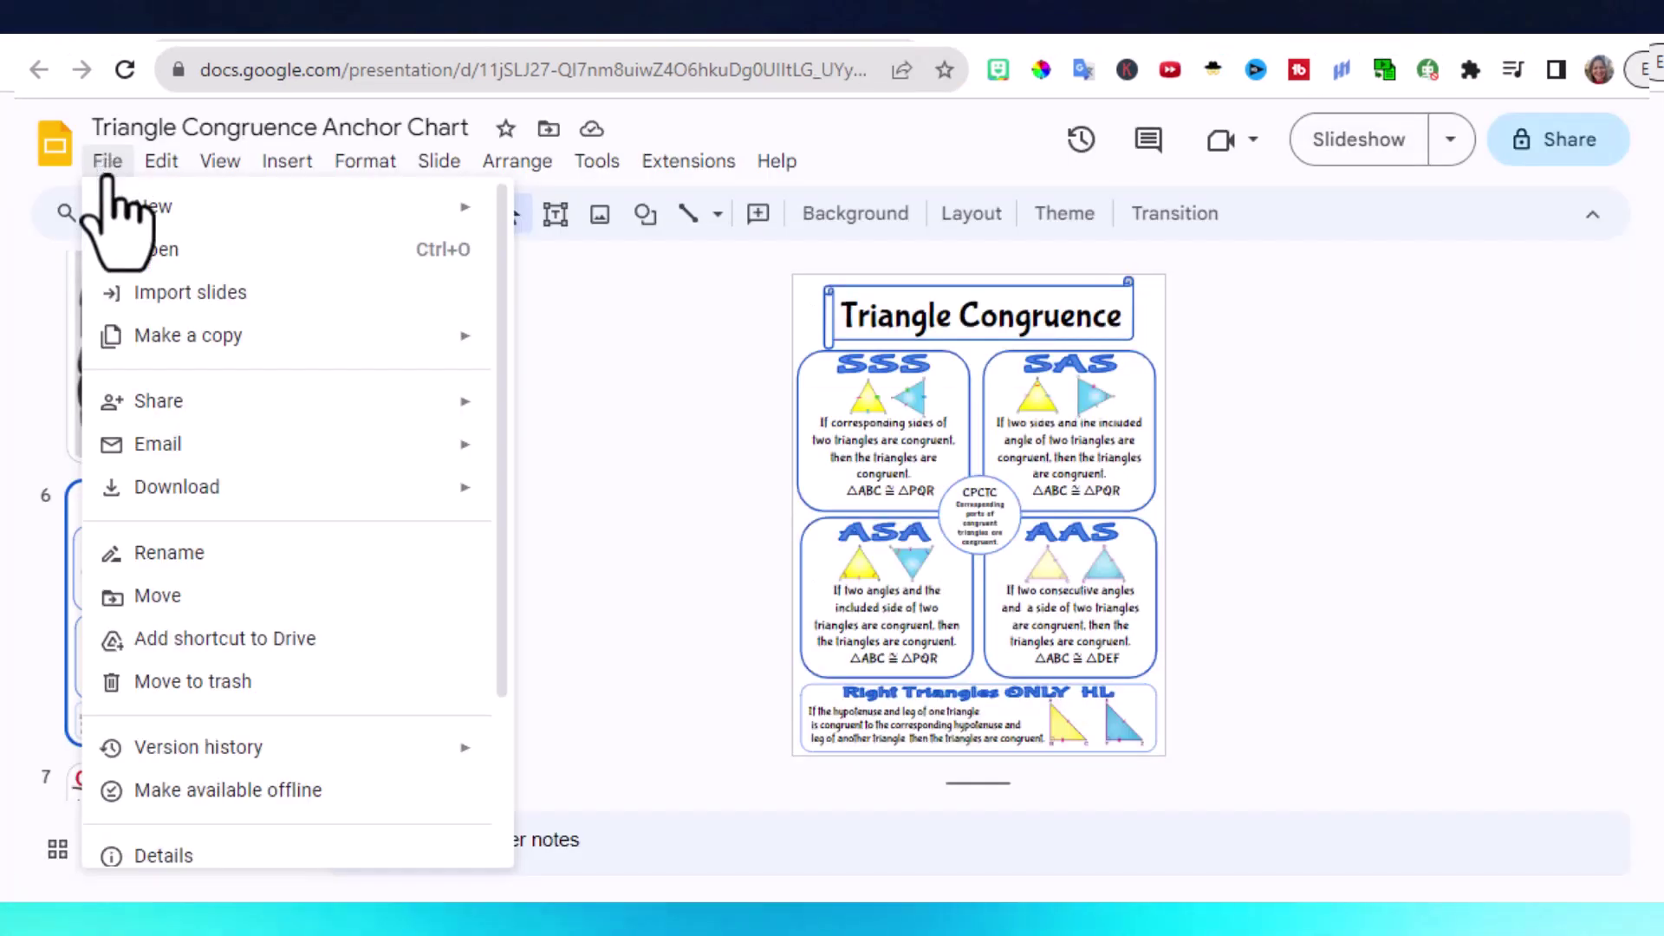
{"action": "mouse_move", "coordinate": [394, 496]}
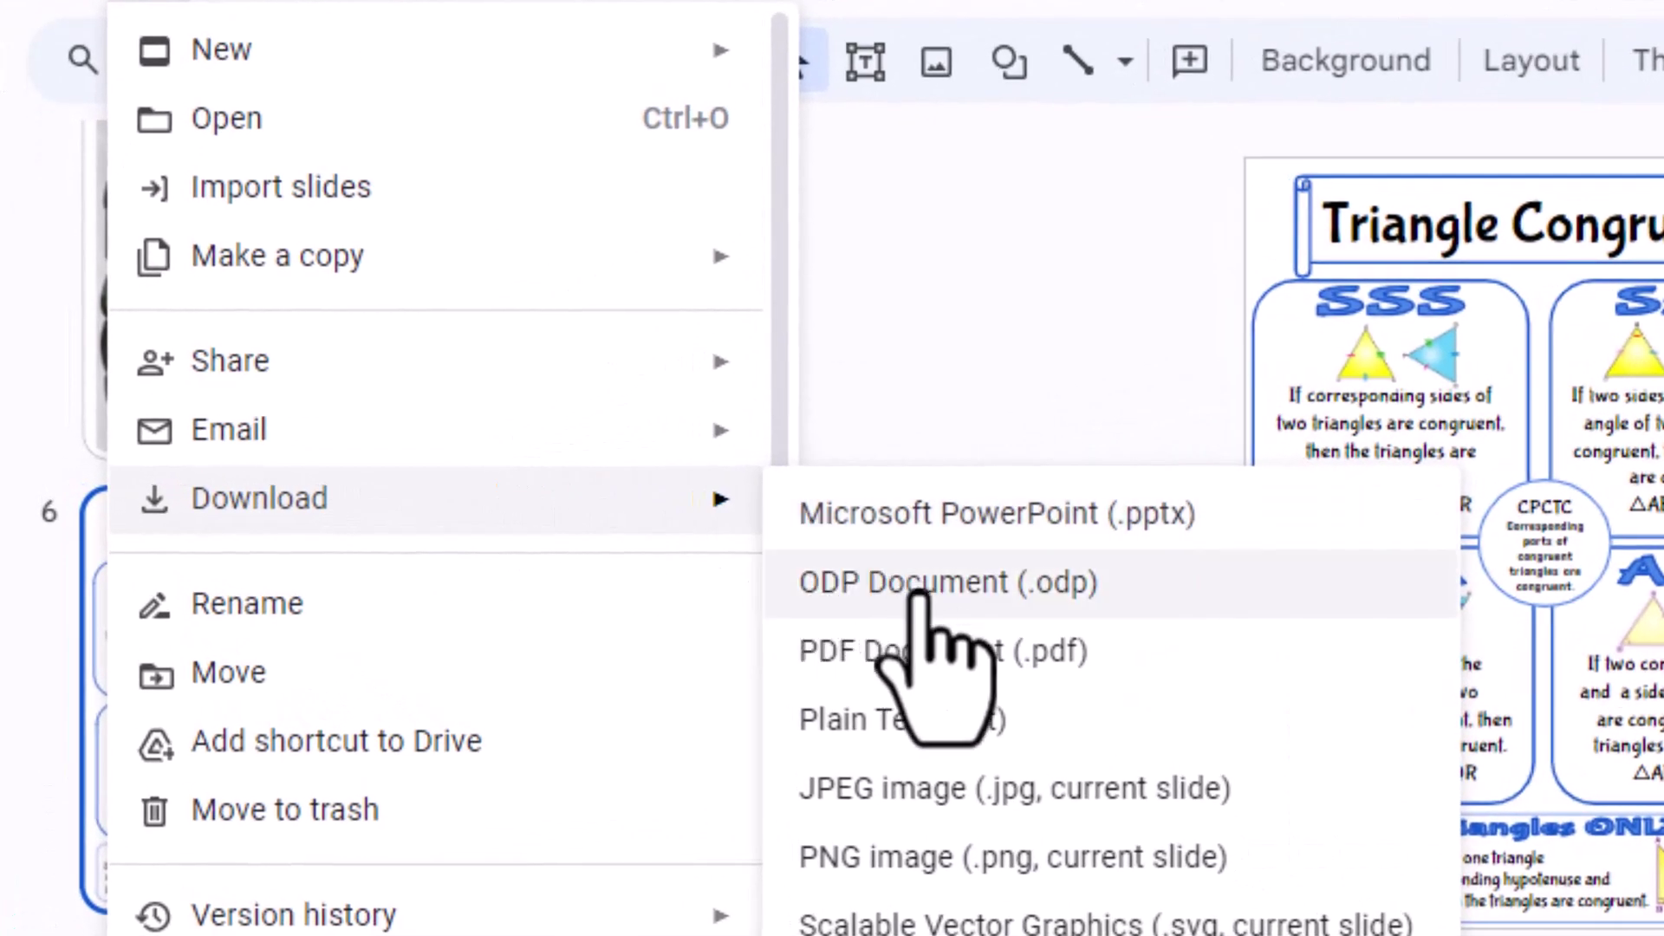
{"action": "left_click", "coordinate": [927, 652]}
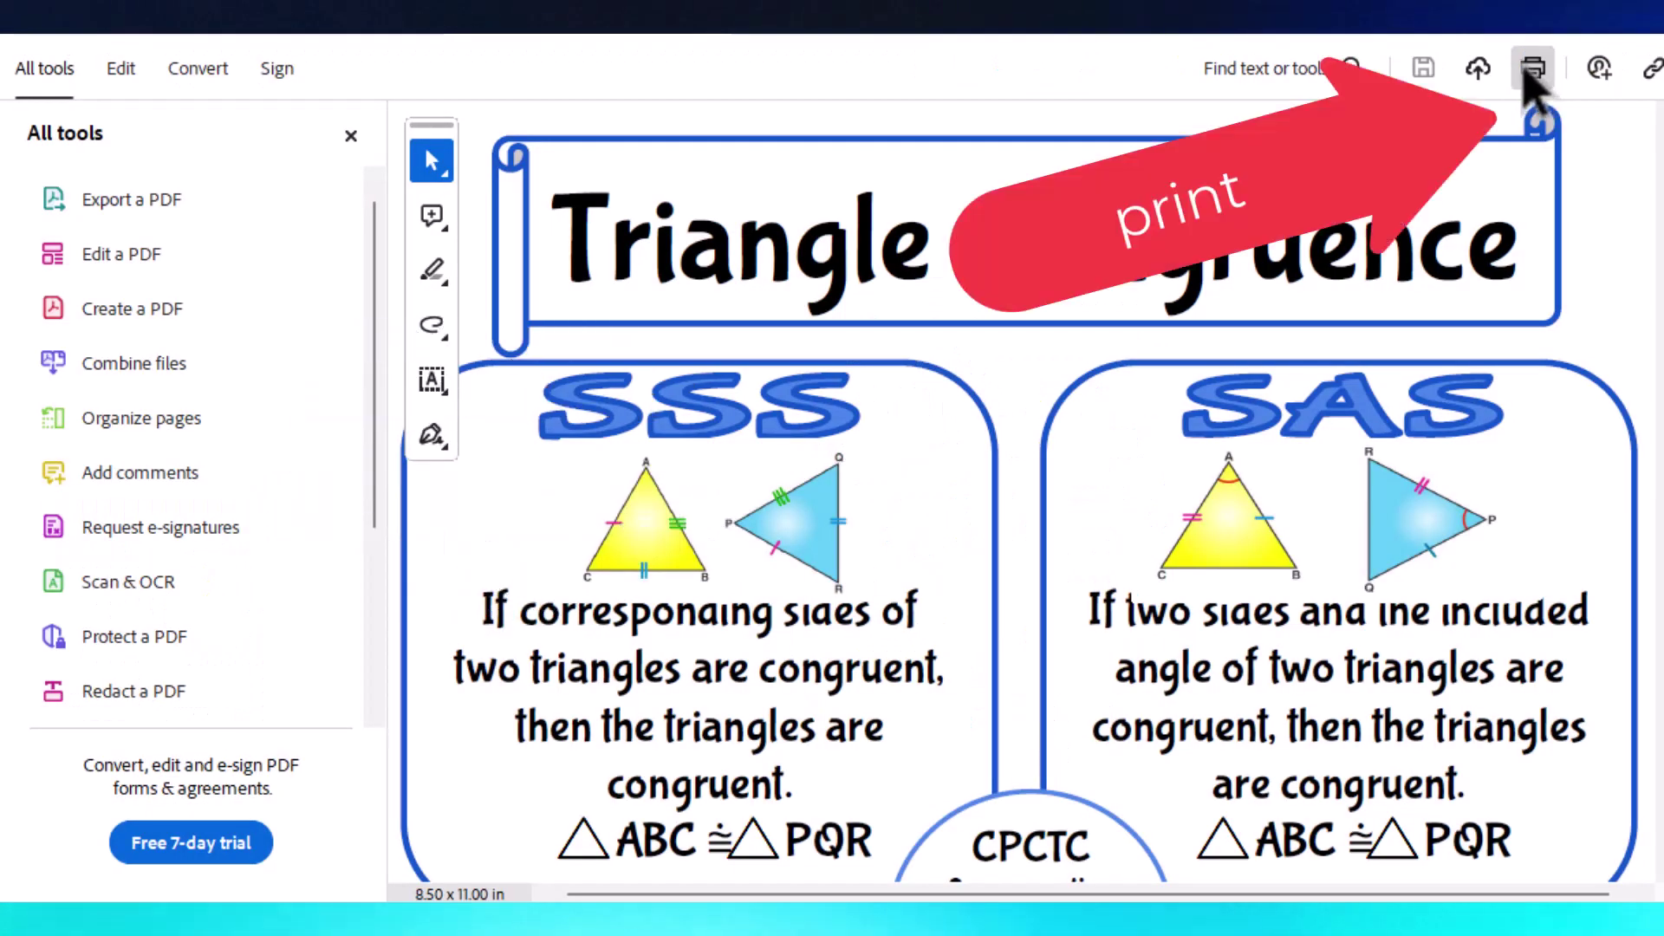
Step: Open Acrobat's print settings and choose Poster page sizing
{"action": "left_click", "coordinate": [1532, 67]}
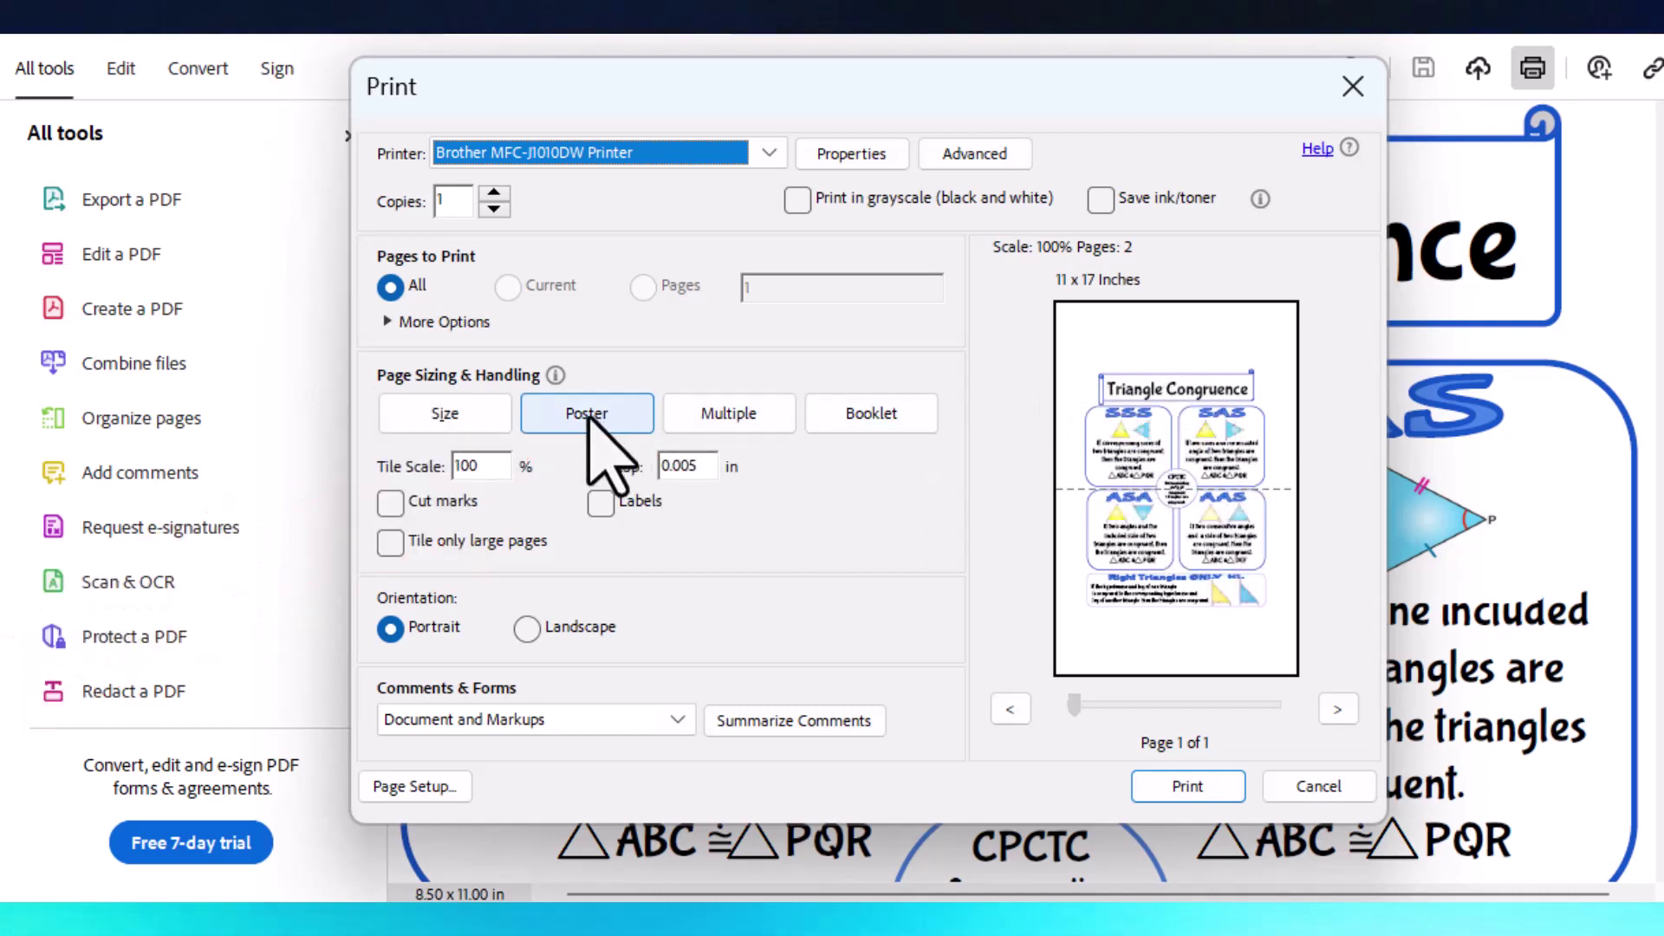
{"action": "left_click", "coordinate": [589, 418]}
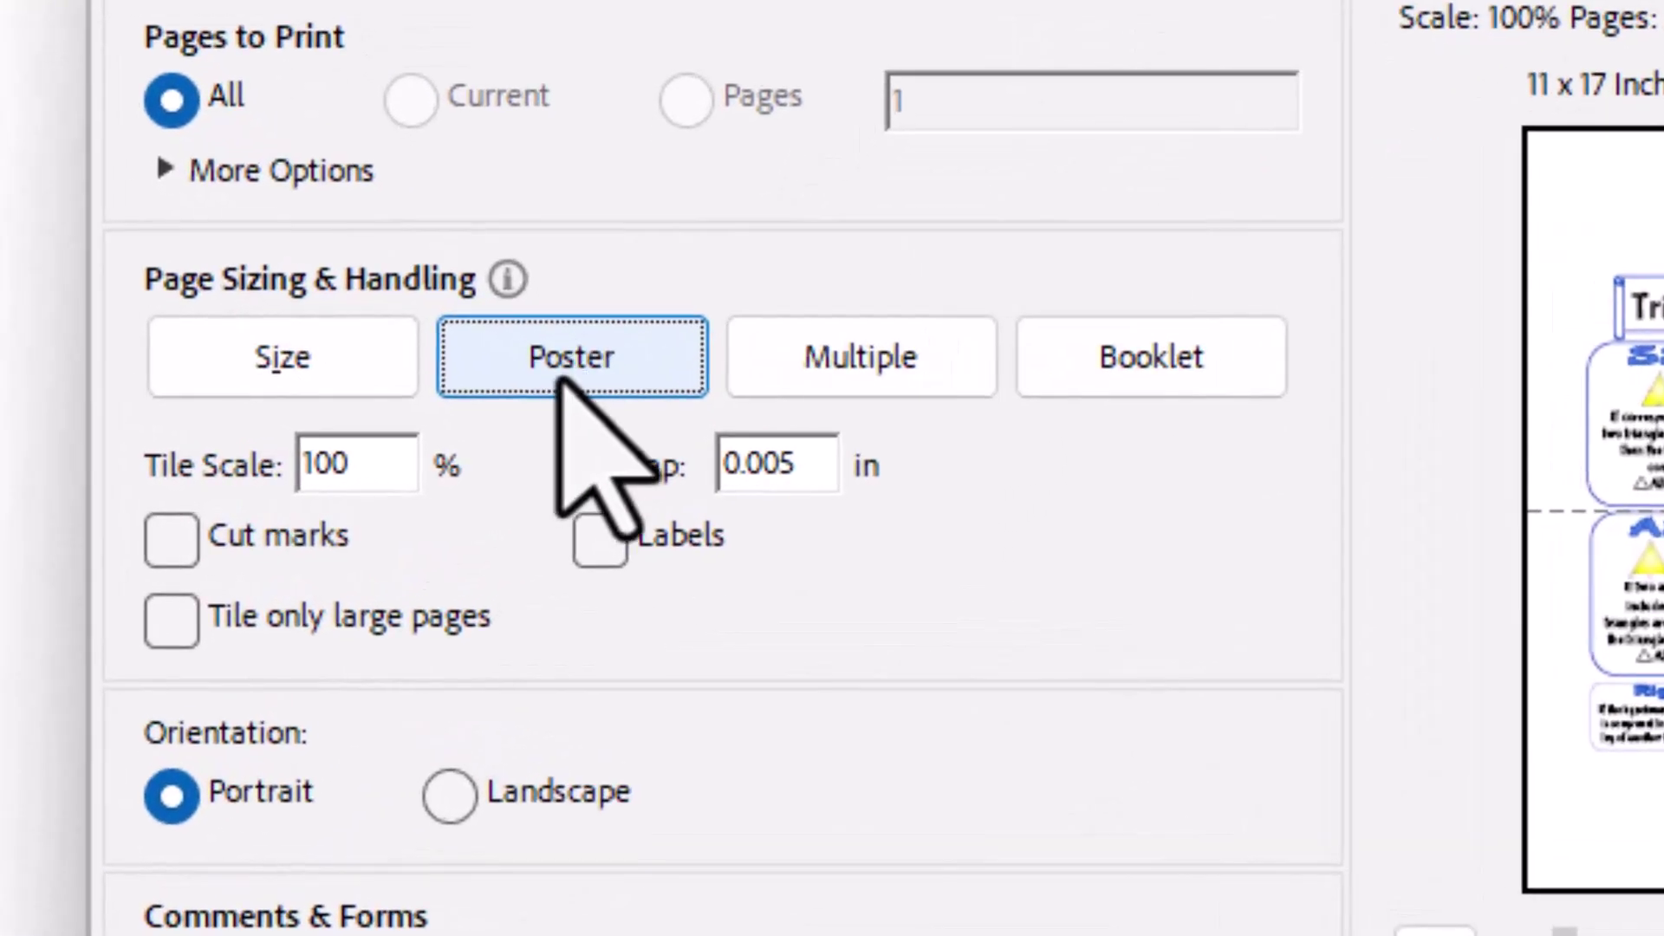
Step: Set the poster tile scale to 190%
{"action": "key", "text": "Tab"}
{"action": "type", "text": "190"}
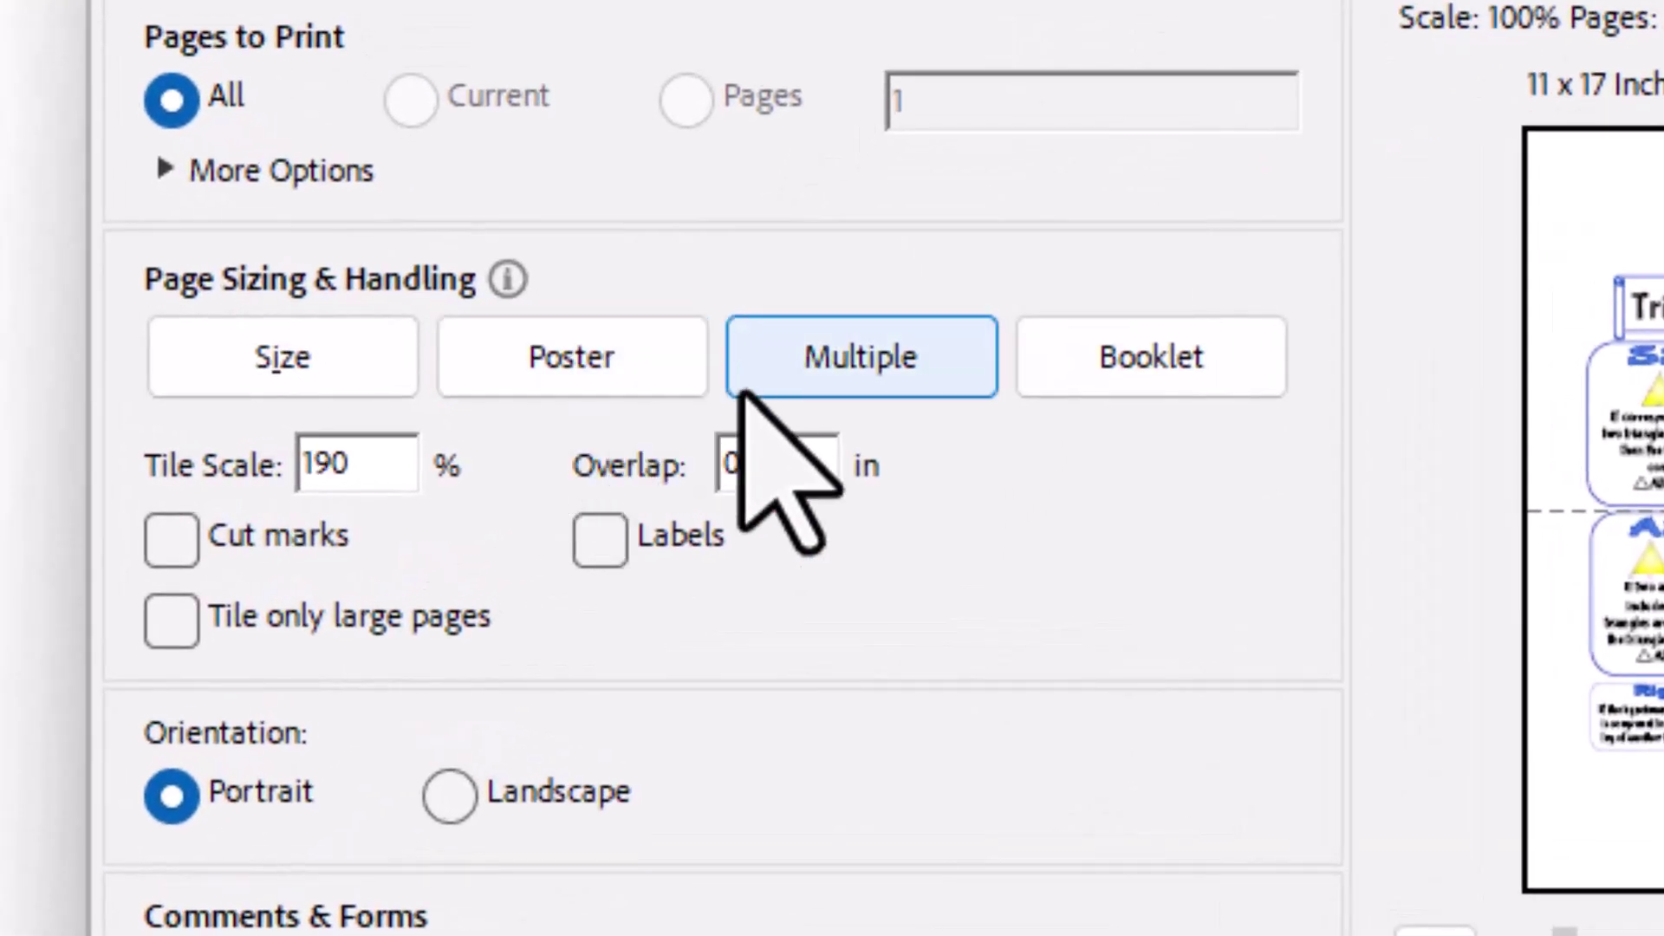
{"action": "left_click", "coordinate": [795, 468]}
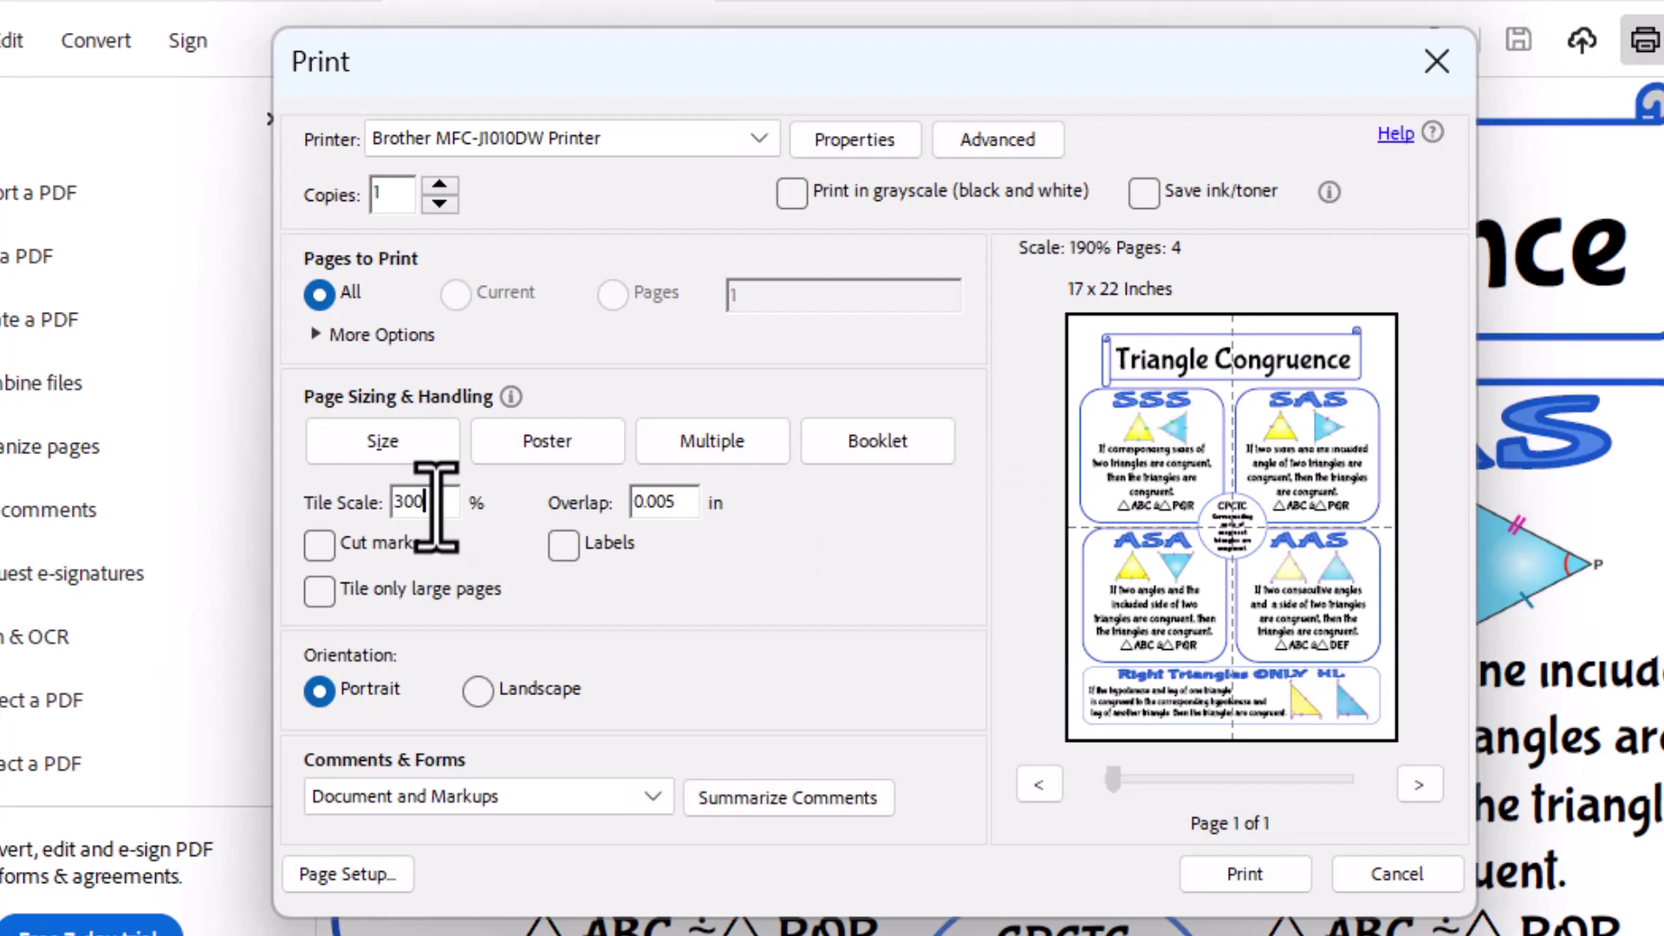
Step: Try 300% tile scale, then settle on 290% for 9 pages at 25.5 × 33 inches
{"action": "left_click", "coordinate": [674, 515]}
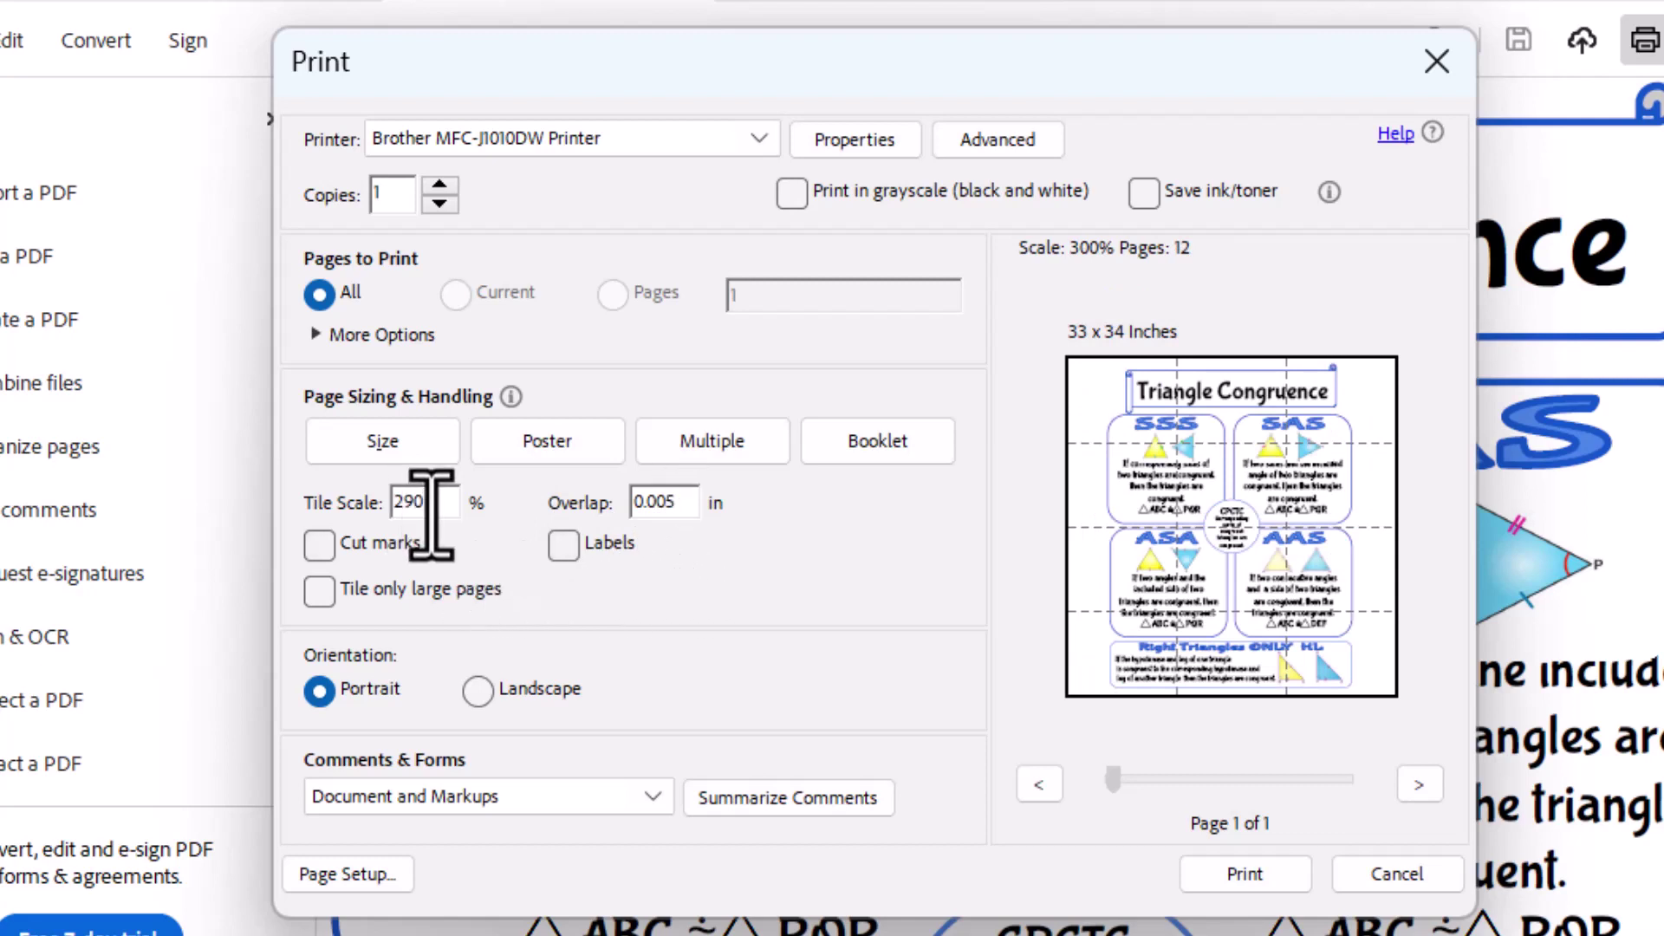
{"action": "left_click", "coordinate": [687, 503]}
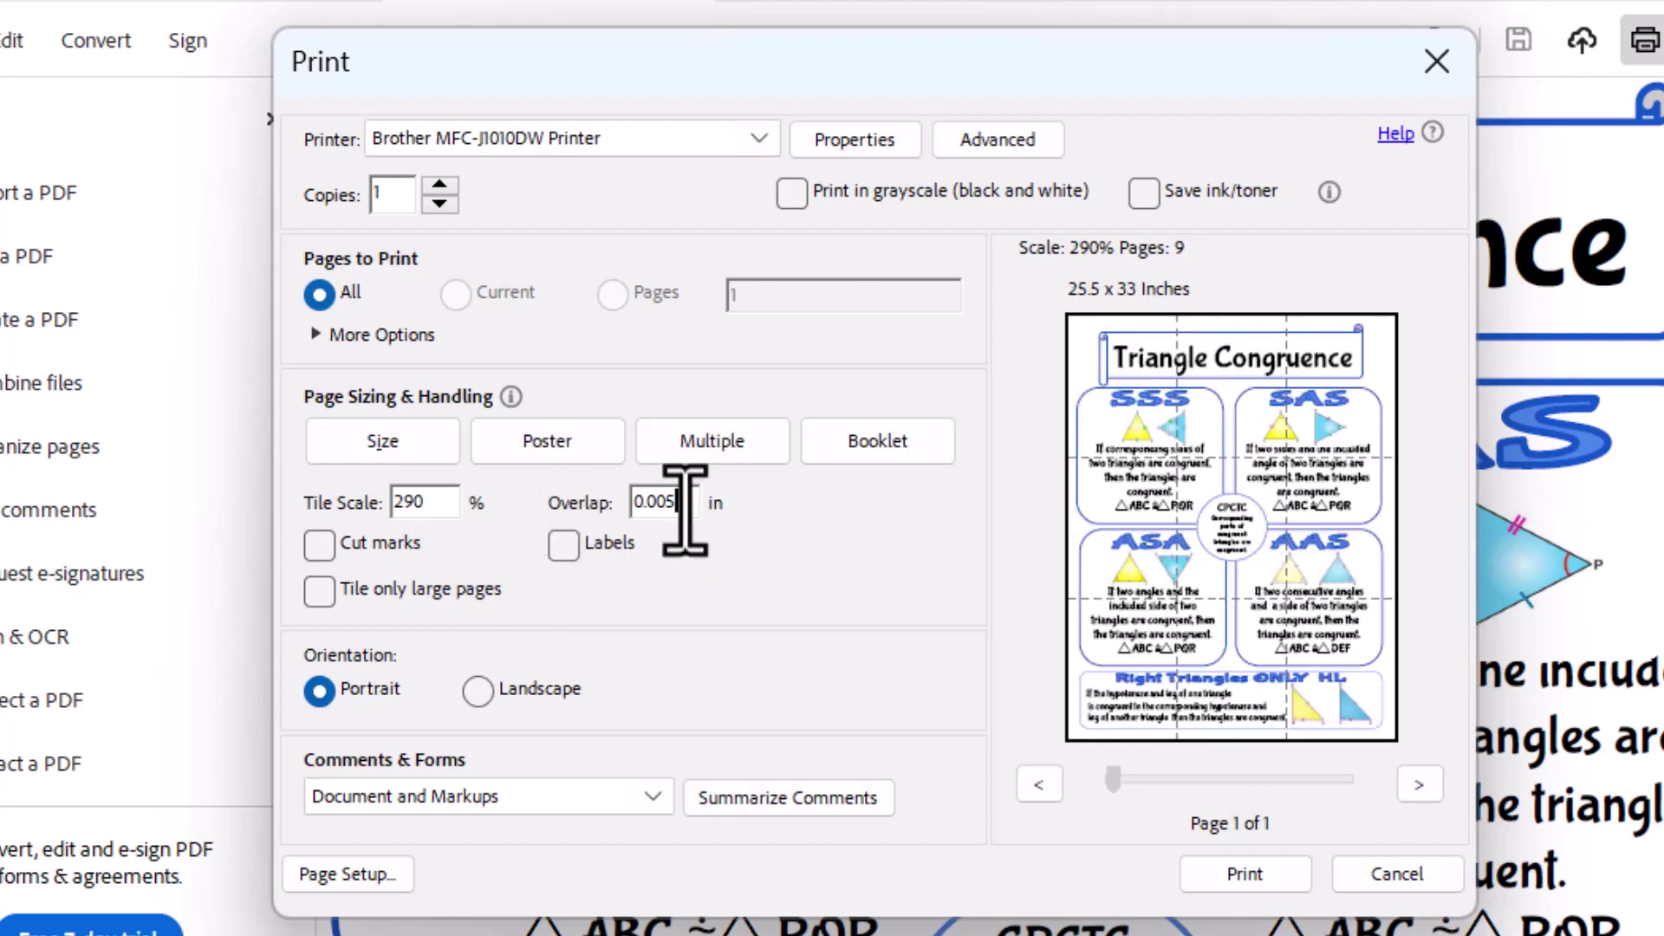